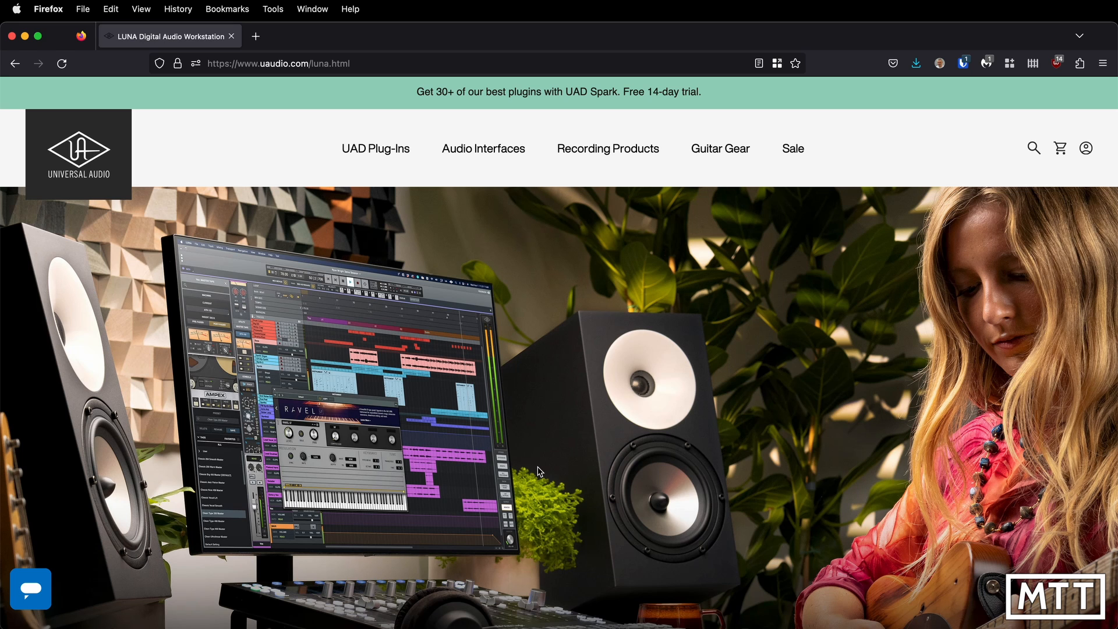
# - Read through the LUNA product page, comparing what the free LUNA edition and the LUNA Pro Bundle include
pyautogui.scroll(-10, 539, 471)
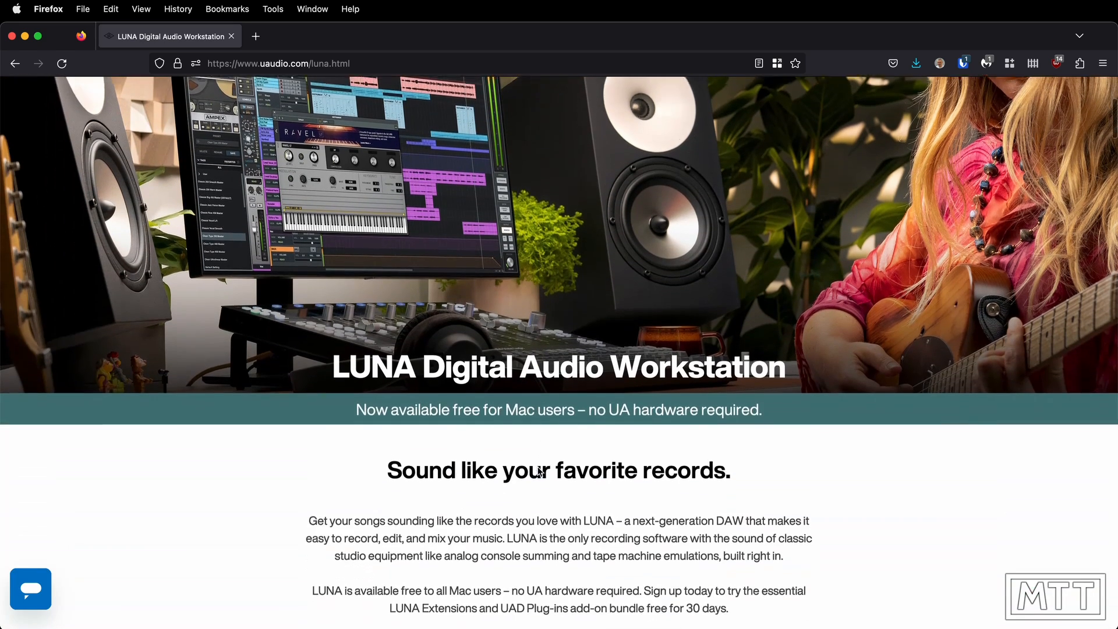
pyautogui.scroll(-1, 539, 471)
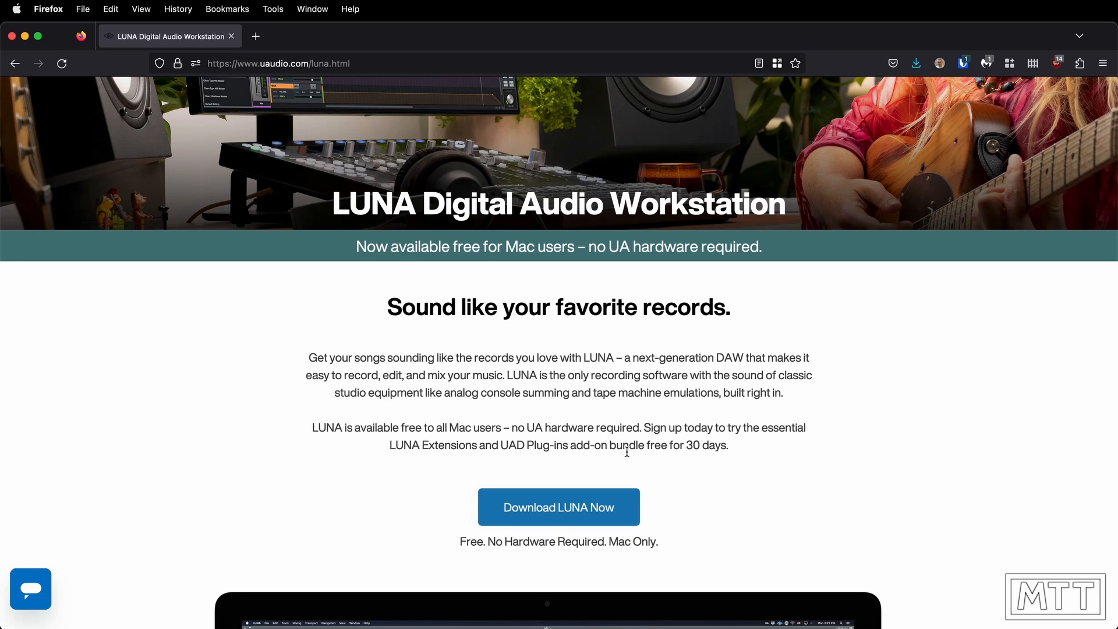
pyautogui.scroll(-5, 625, 454)
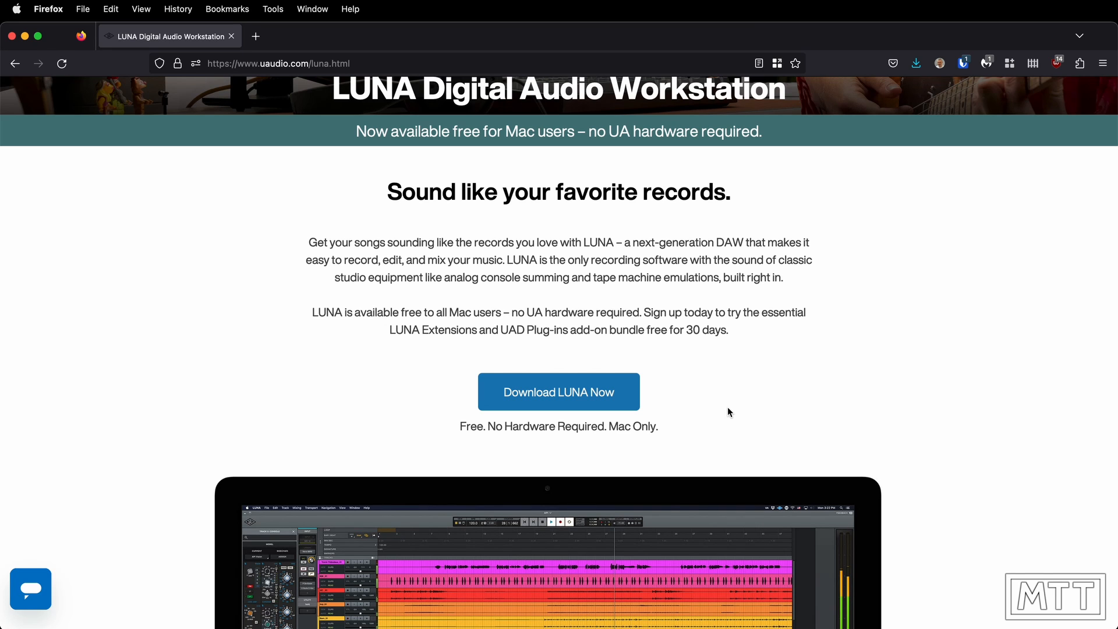
pyautogui.scroll(-15, 728, 408)
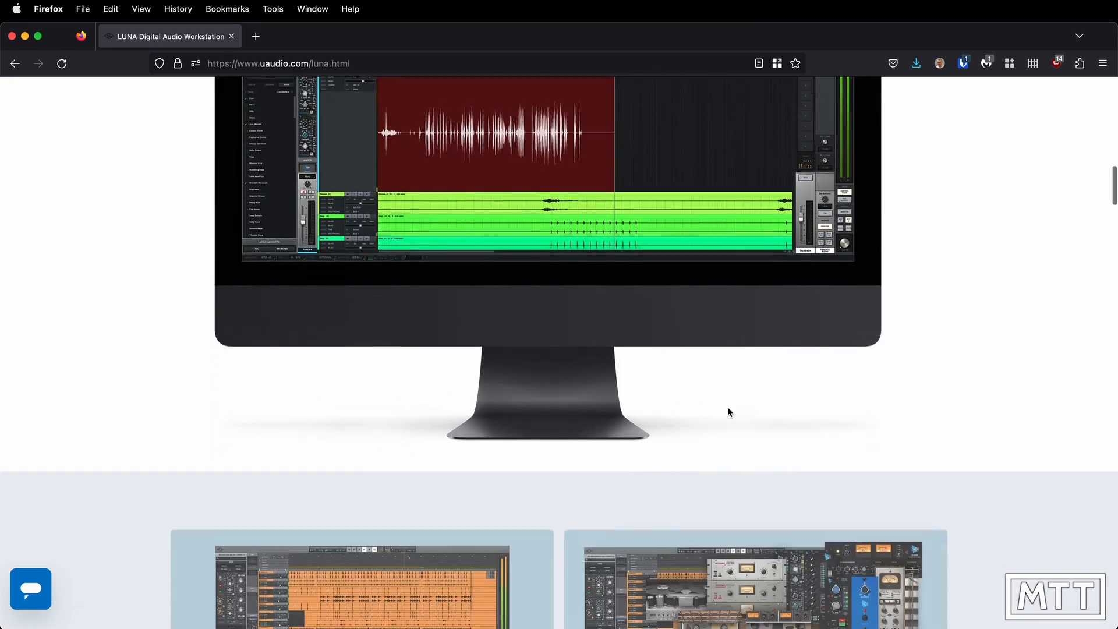
pyautogui.scroll(-8, 728, 412)
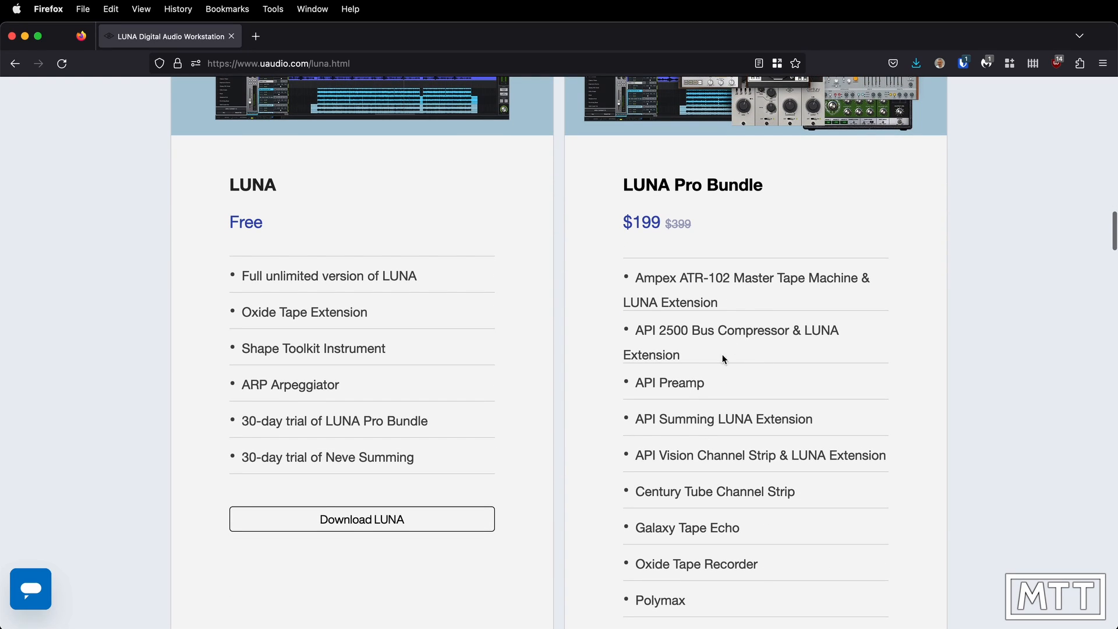
pyautogui.scroll(-2, 729, 366)
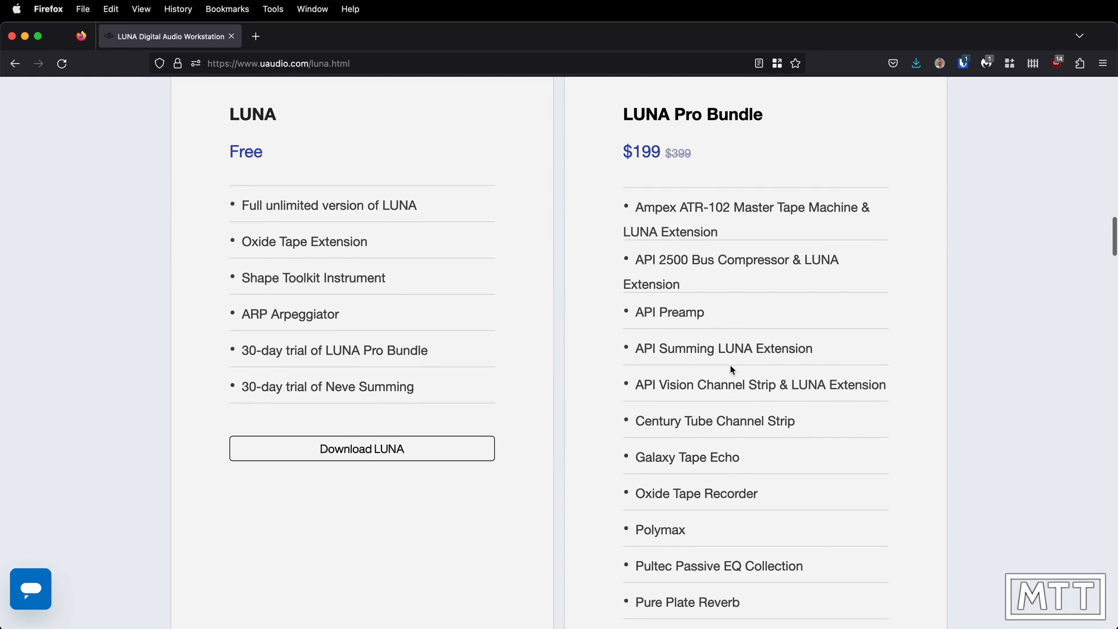
pyautogui.scroll(-6, 730, 366)
pyautogui.scroll(-3, 733, 369)
pyautogui.scroll(9, 729, 363)
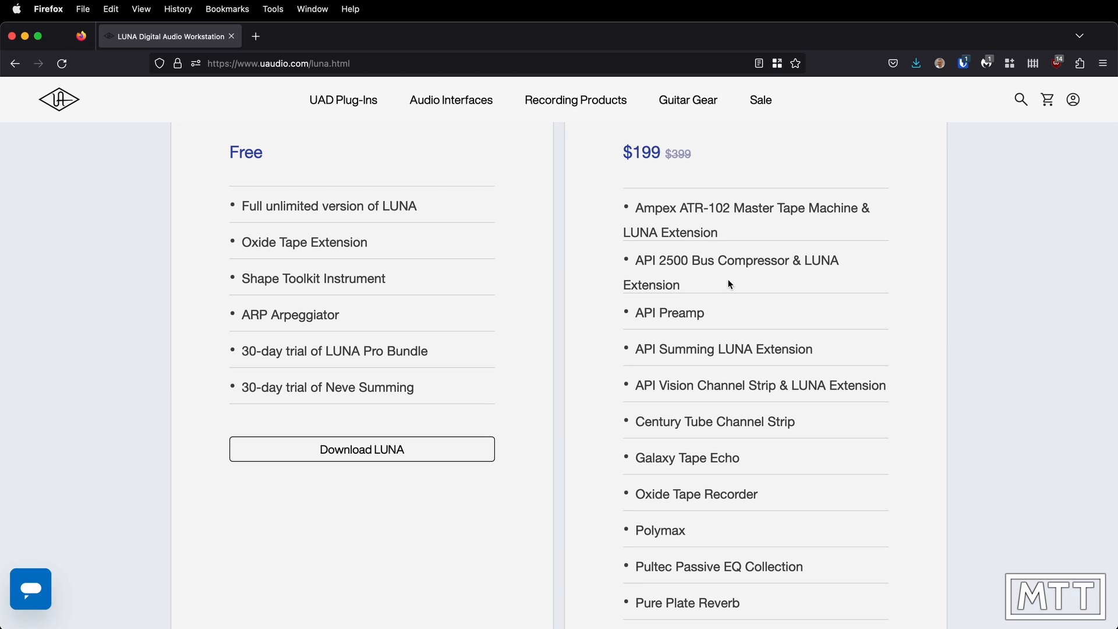
pyautogui.scroll(-5, 697, 352)
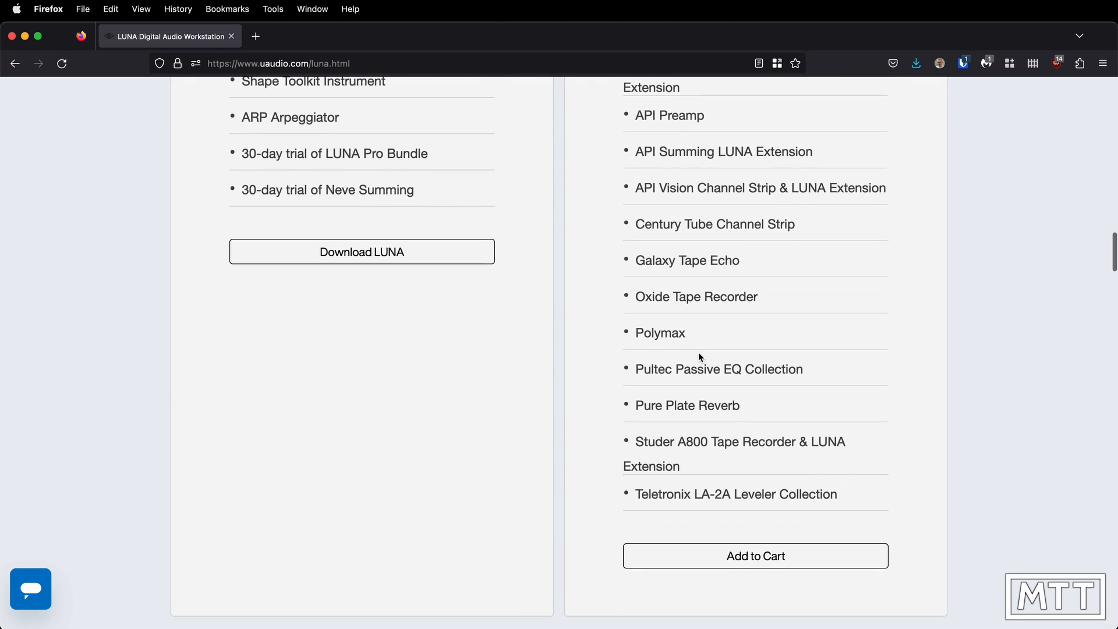
pyautogui.scroll(5, 698, 352)
pyautogui.scroll(-1, 698, 352)
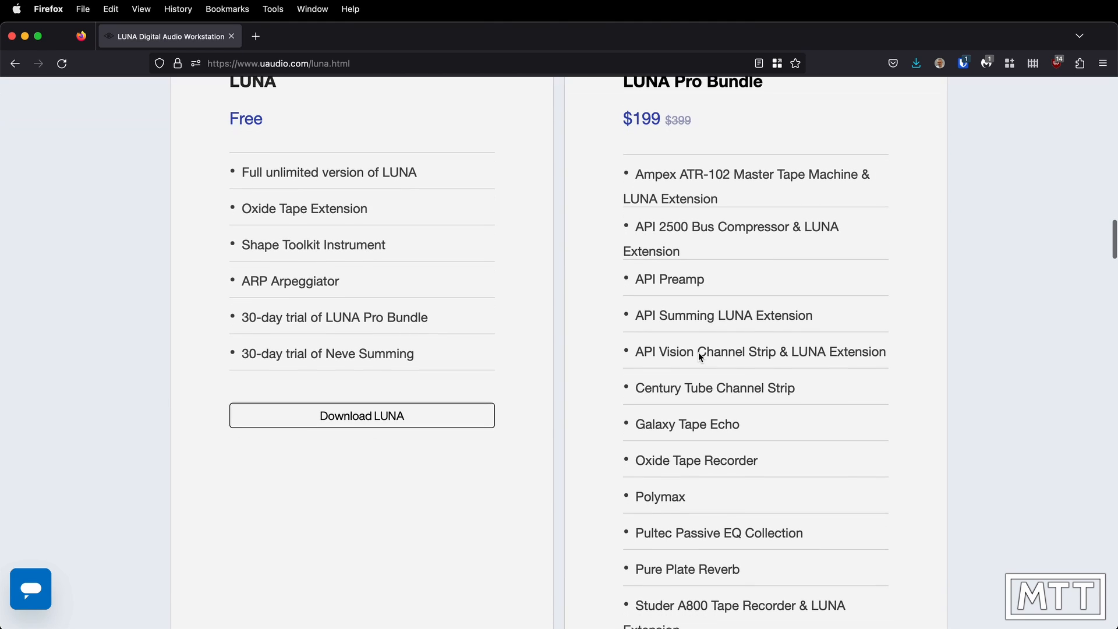
pyautogui.scroll(-10, 698, 353)
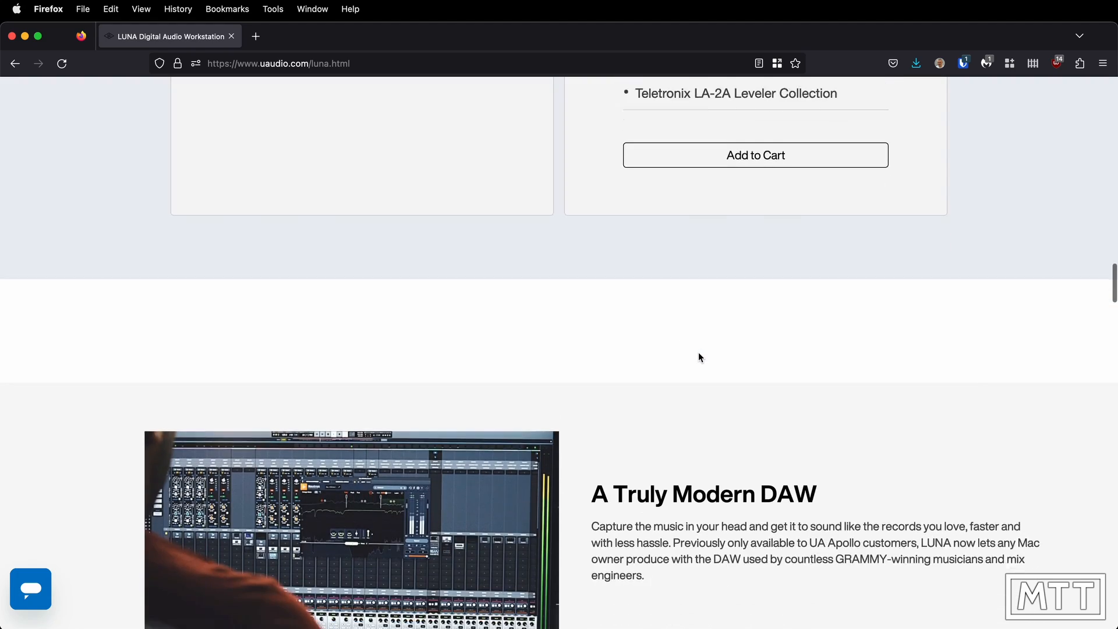
pyautogui.scroll(-10, 699, 353)
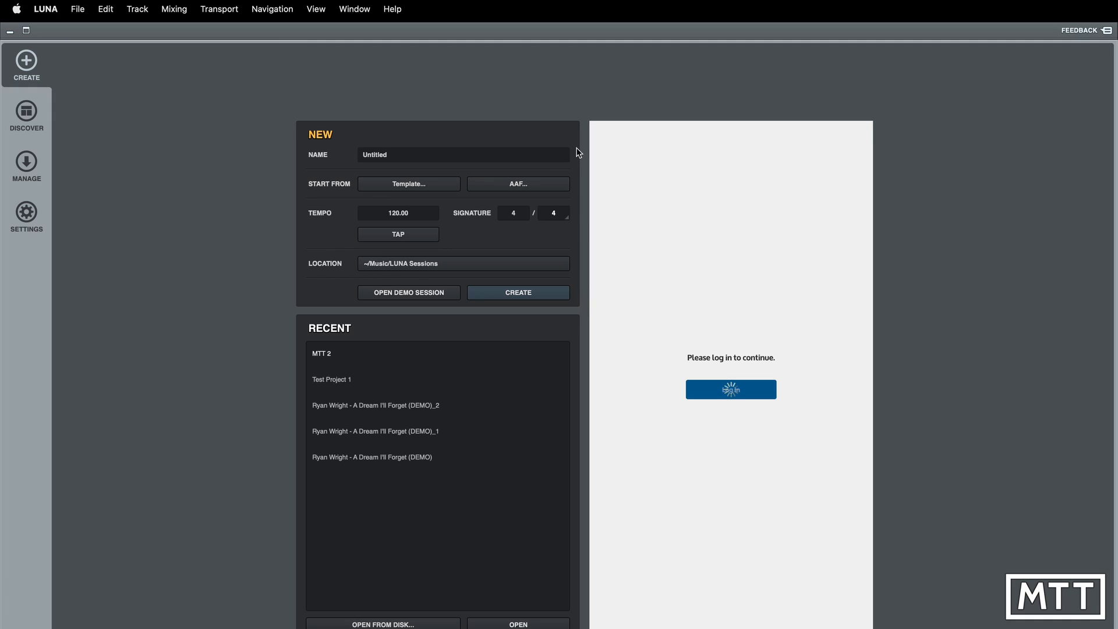
# - In LUNA, fit the window to the screen and create a new session named MTT 3
pyautogui.moveTo(527, 21)
pyautogui.mouseDown()
pyautogui.moveTo(531, 141)
pyautogui.moveTo(527, 16)
pyautogui.mouseUp()
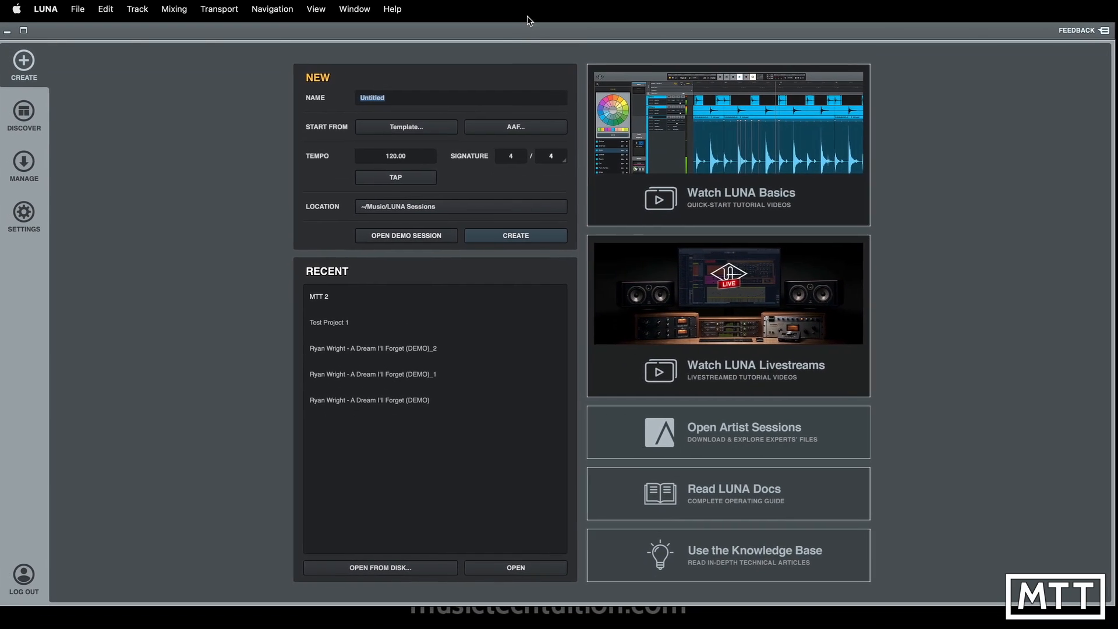
pyautogui.moveTo(475, 604); pyautogui.dragTo(476, 627)
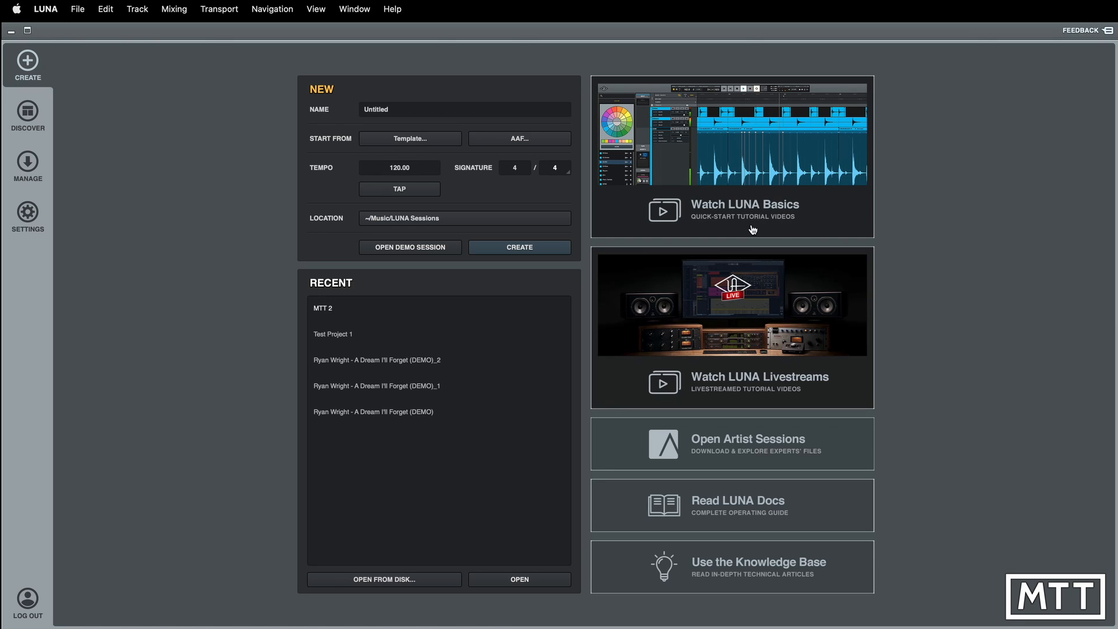
pyautogui.doubleClick(403, 112)
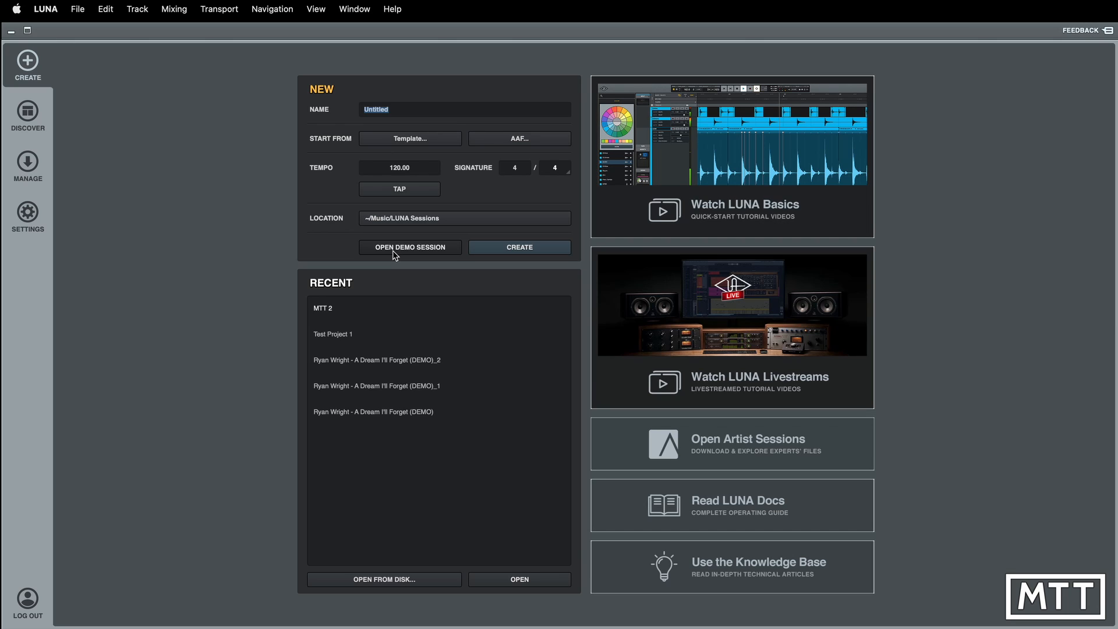
pyautogui.write('MTT 3')
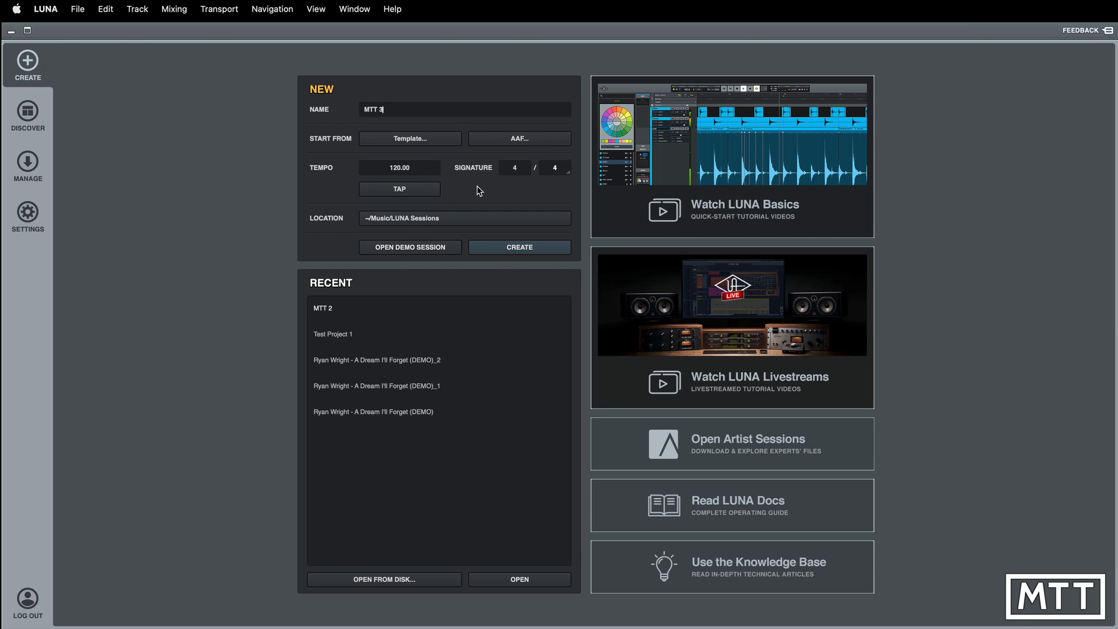
pyautogui.press('Tab')
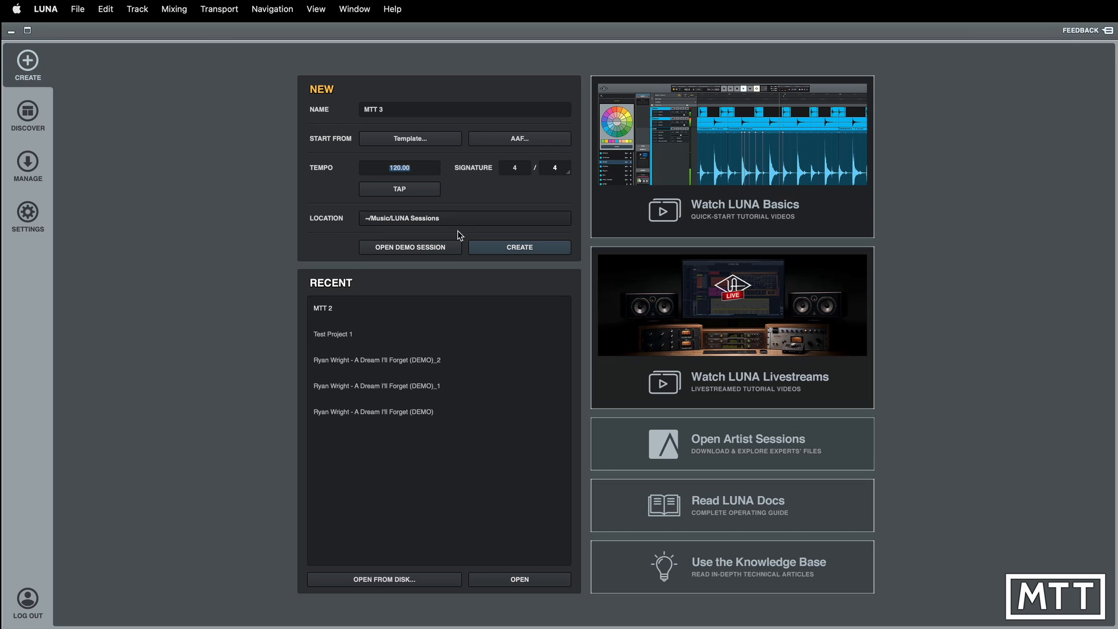
pyautogui.click(507, 246)
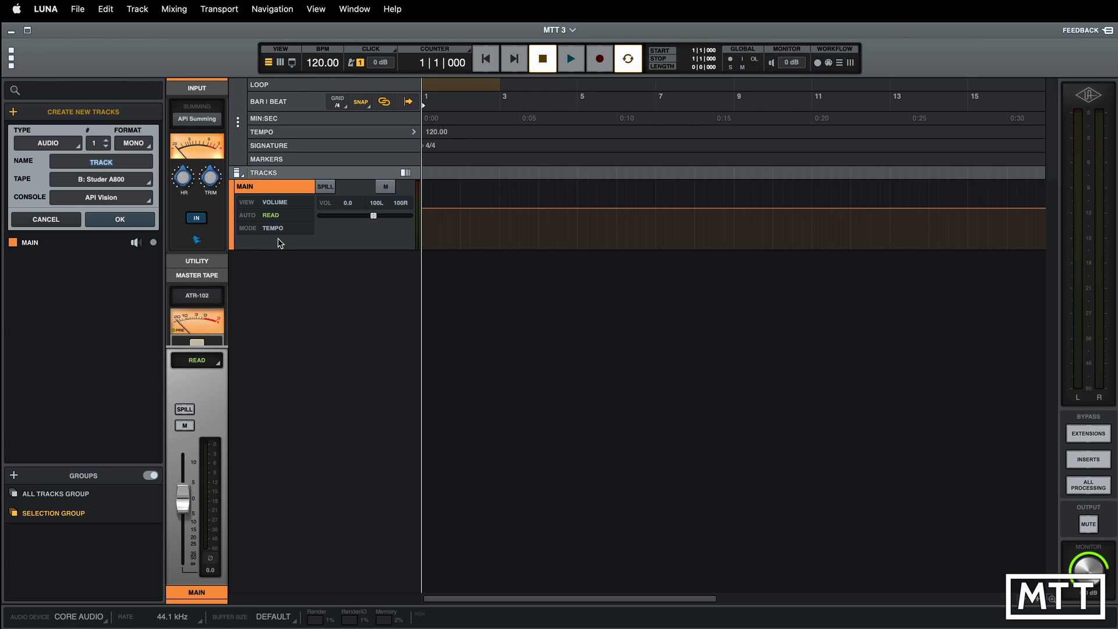
# - Check the recent sessions on the start screen and return to the MTT 3 session
pyautogui.click(11, 61)
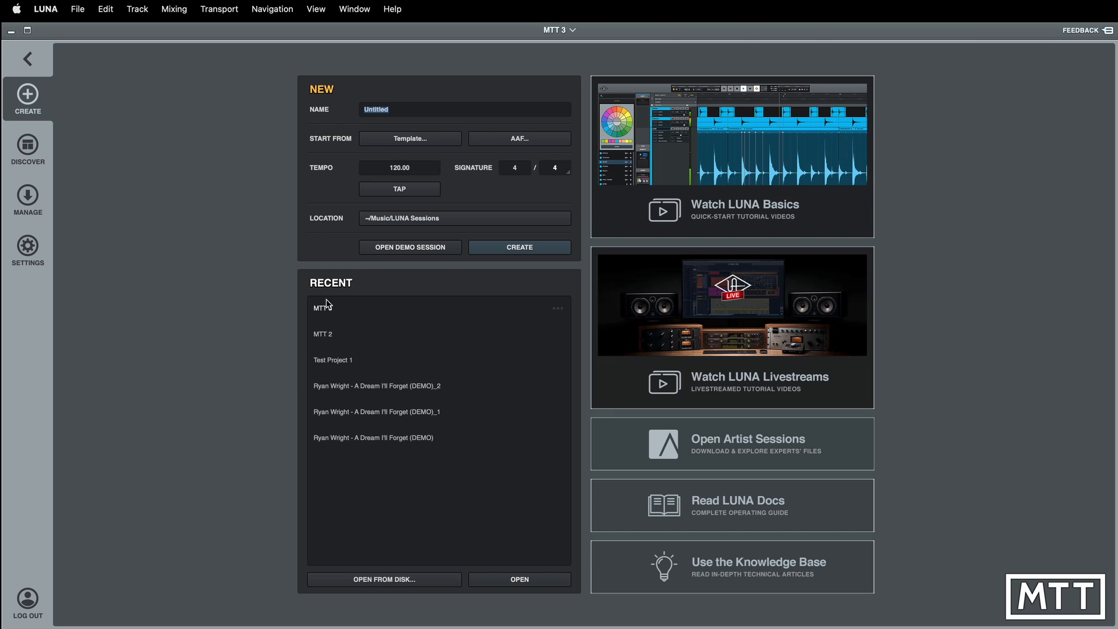
pyautogui.click(26, 61)
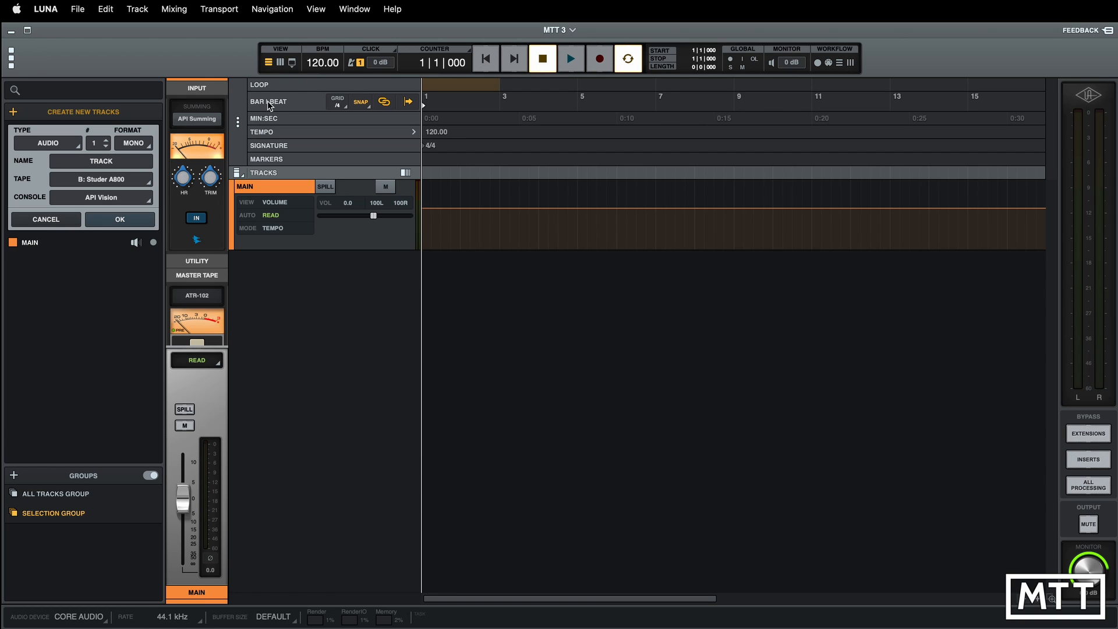
# - Add an instrument track entry to the new tracks being created and remove the audio track entry
pyautogui.click(14, 113)
pyautogui.click(49, 148)
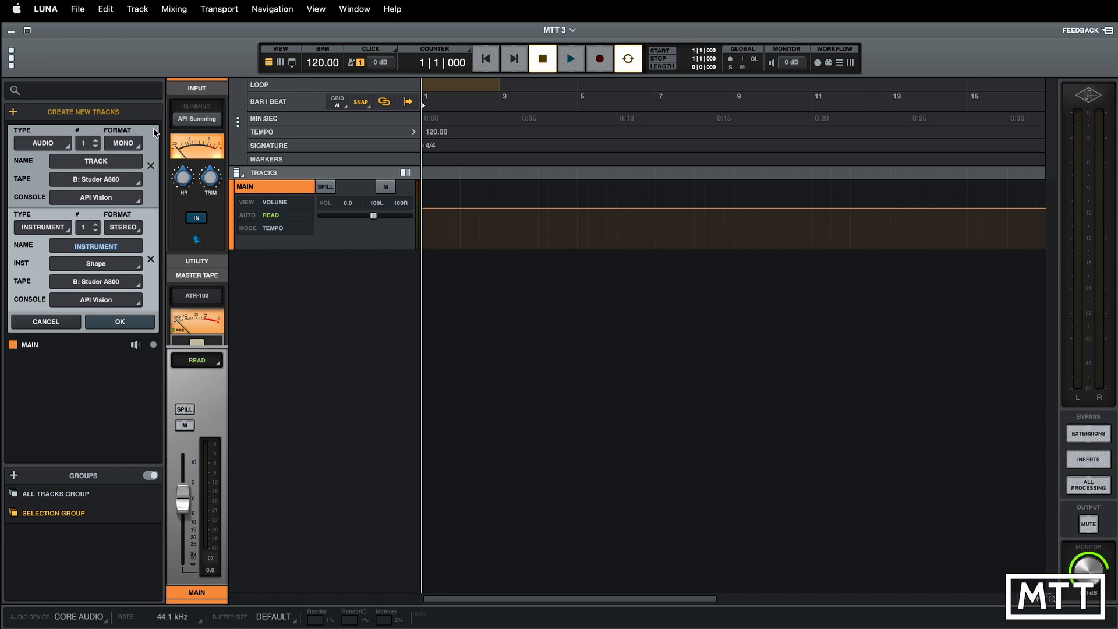
pyautogui.click(150, 168)
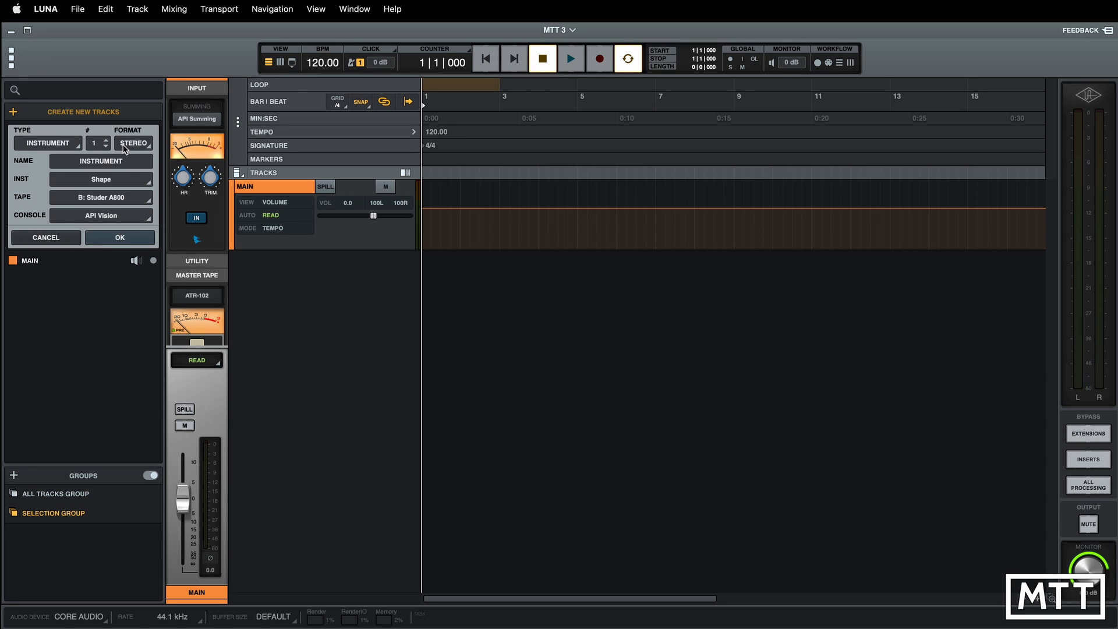
# - Create the stereo instrument track with Shape, B: Studer A800 tape and API Vision console, and make the track taller in the timeline
pyautogui.click(99, 185)
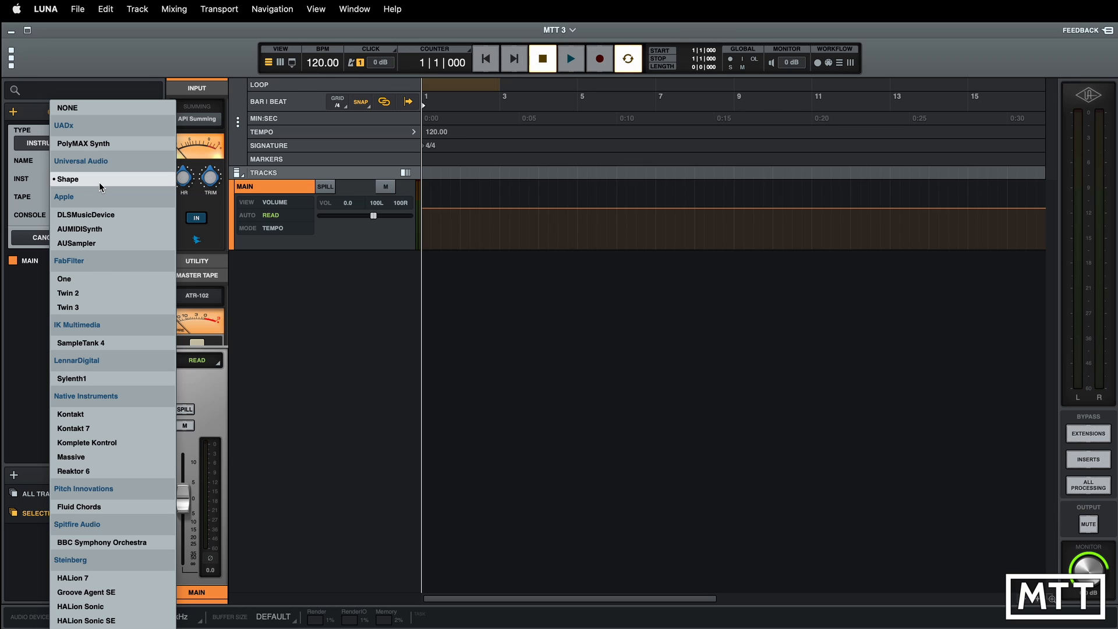
pyautogui.scroll(-3, 96, 312)
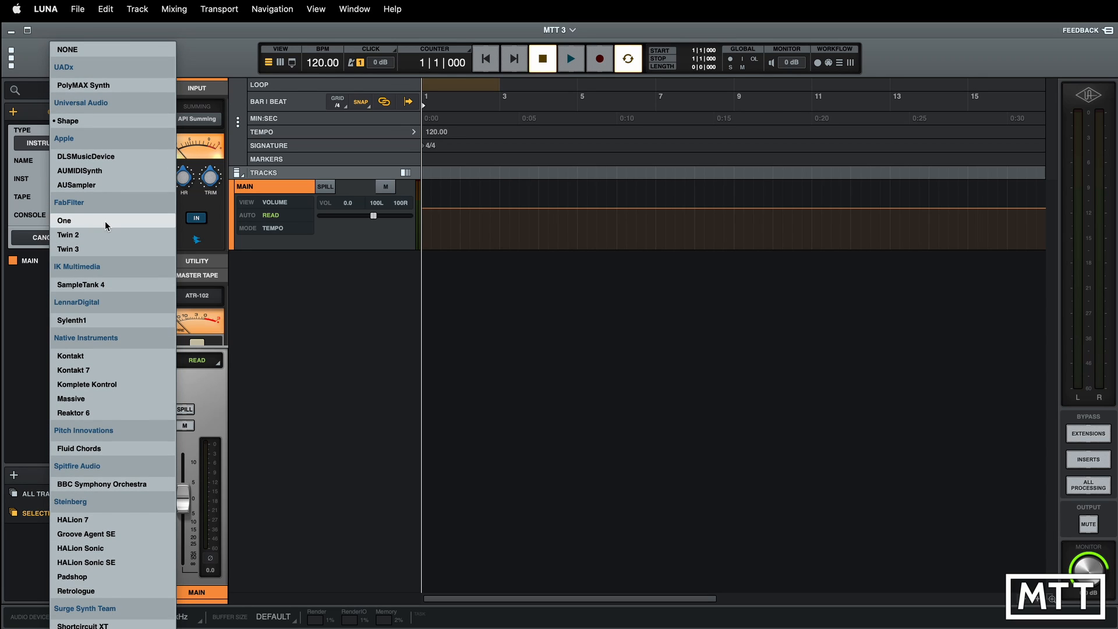
pyautogui.click(77, 122)
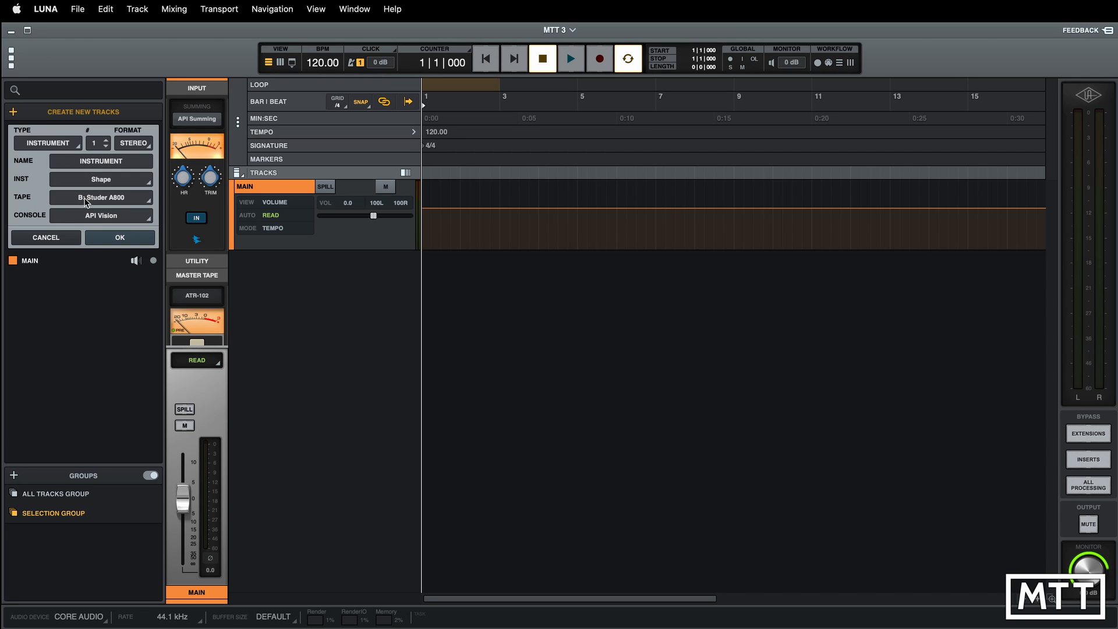
pyautogui.click(103, 197)
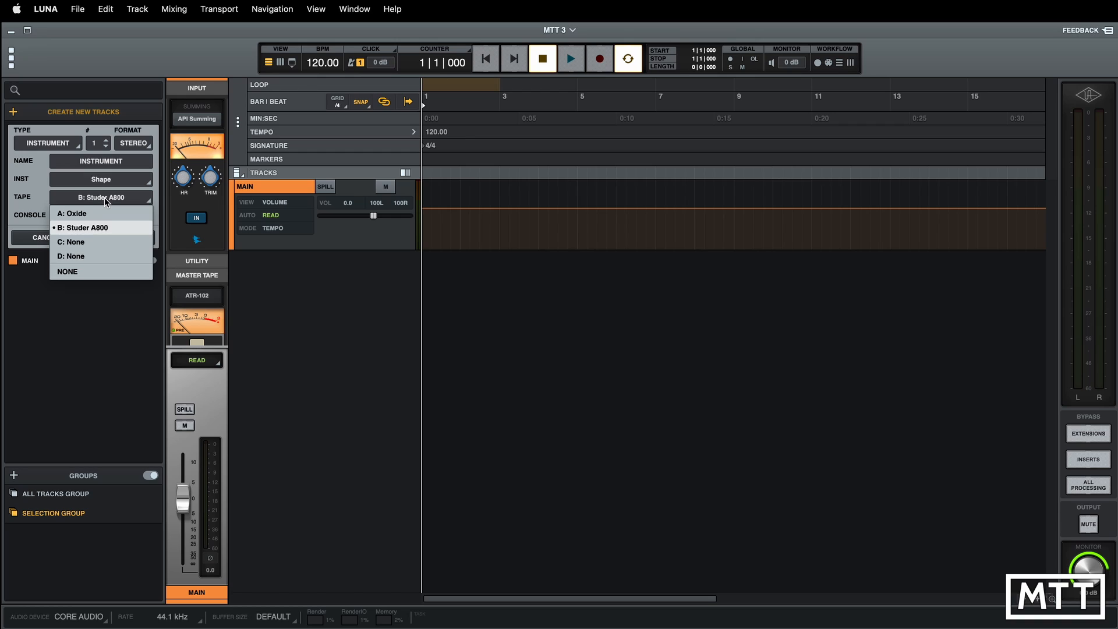
pyautogui.click(104, 197)
pyautogui.click(93, 217)
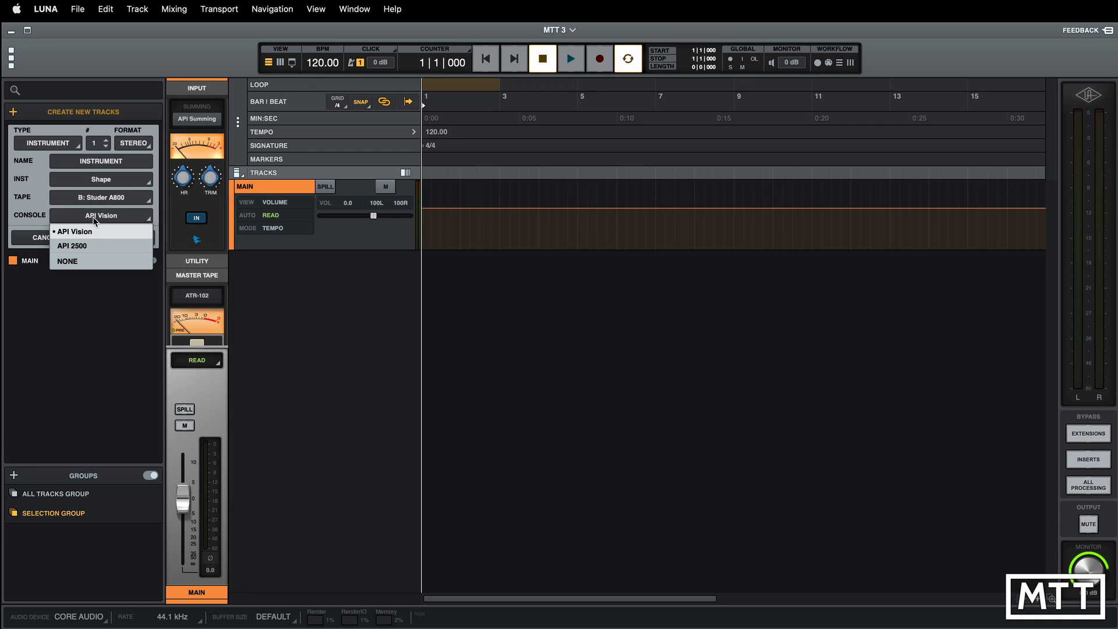
pyautogui.click(41, 215)
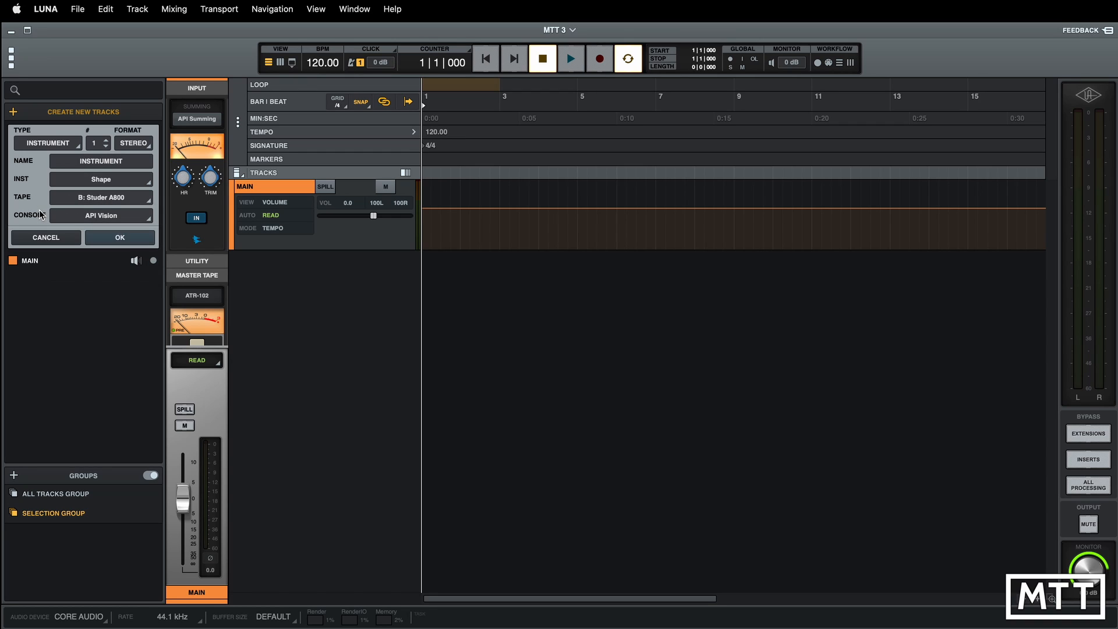
pyautogui.click(120, 238)
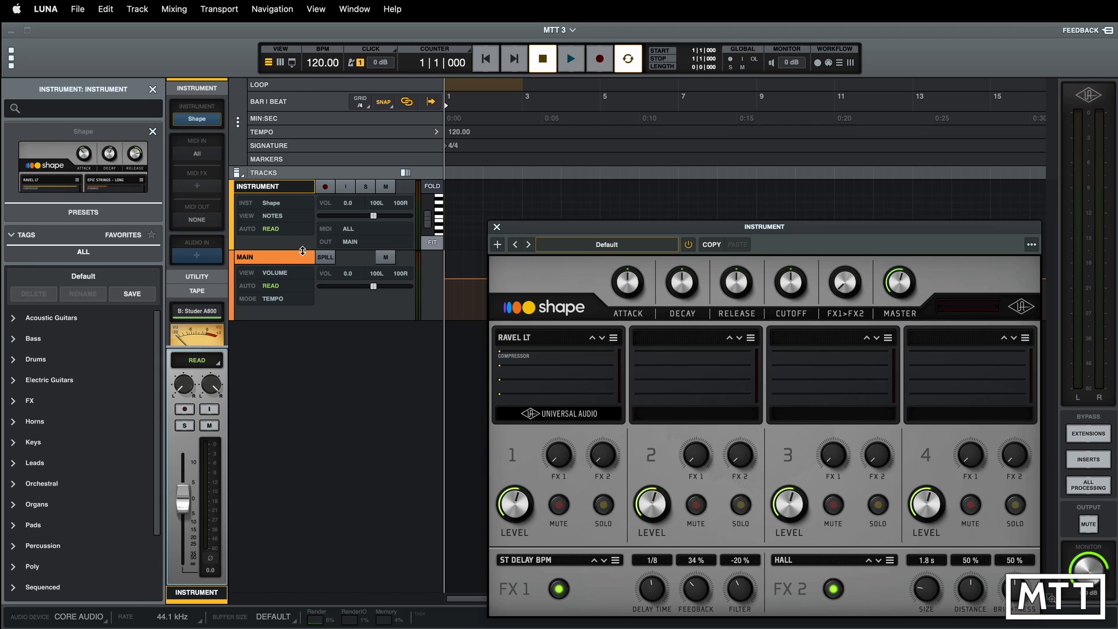
pyautogui.moveTo(301, 250); pyautogui.dragTo(303, 353)
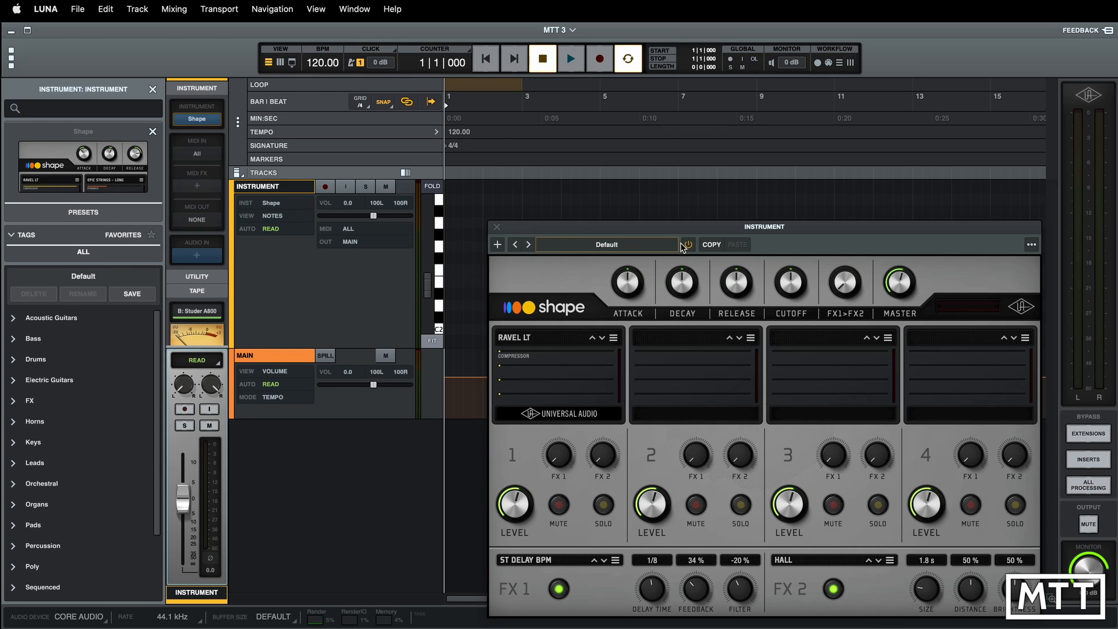
# - Load the Analog DM 08 preset from the Drums category into Shape and close the instrument window
pyautogui.click(553, 248)
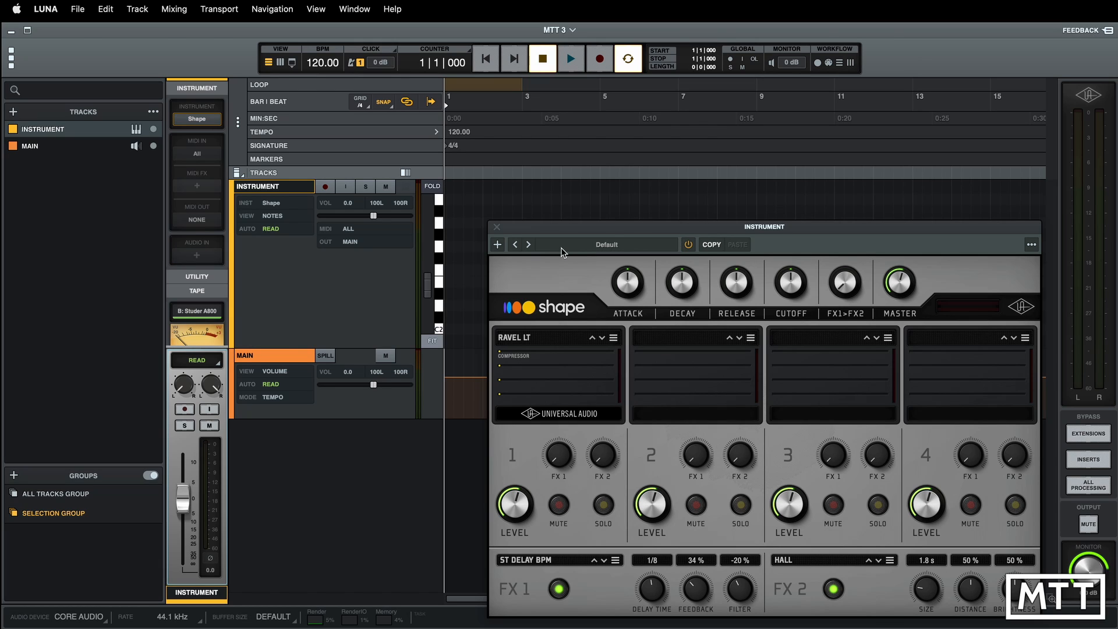
pyautogui.click(557, 249)
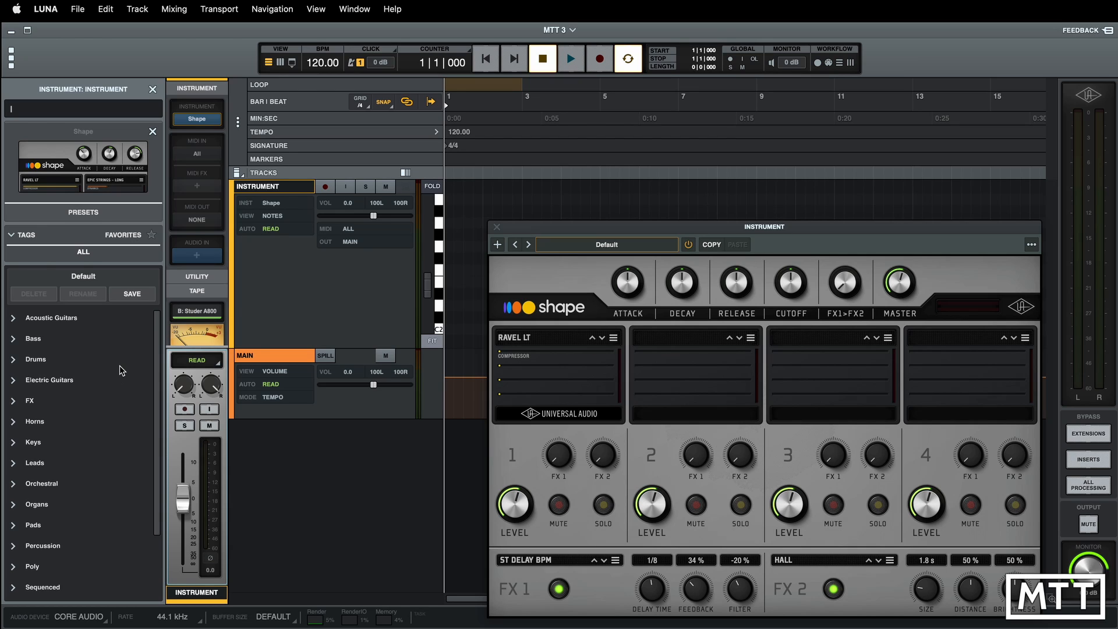
pyautogui.click(13, 360)
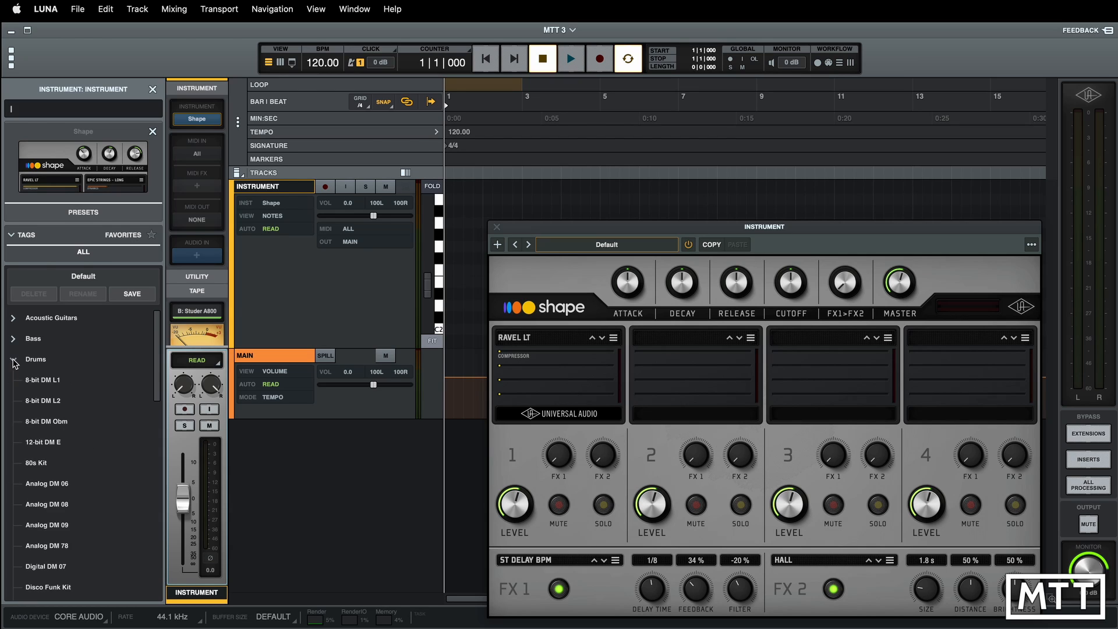
pyautogui.click(51, 508)
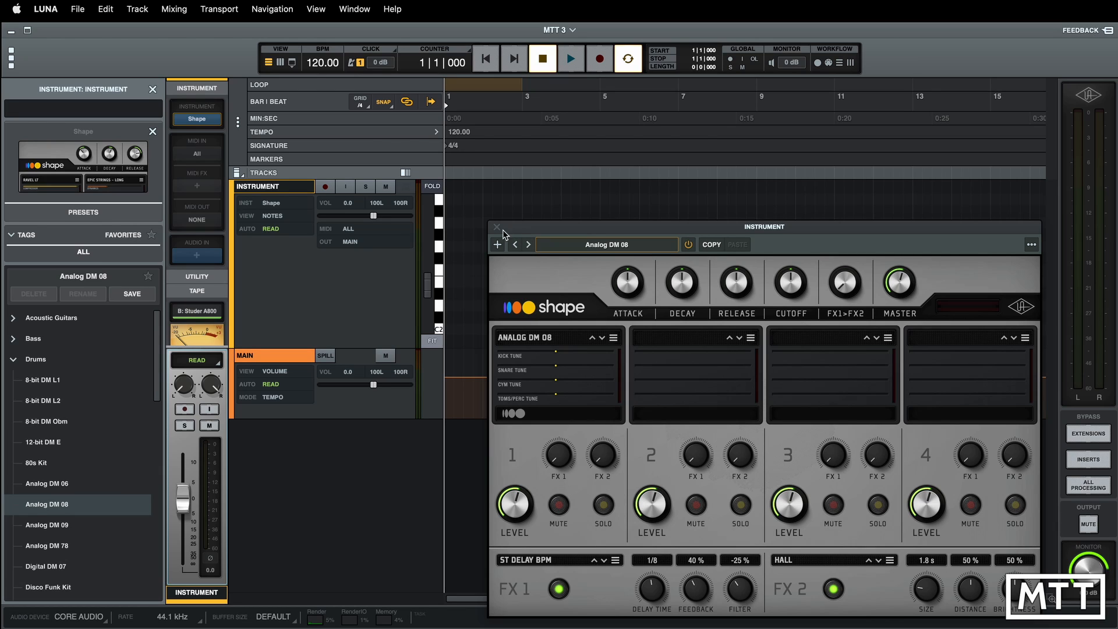
pyautogui.click(13, 362)
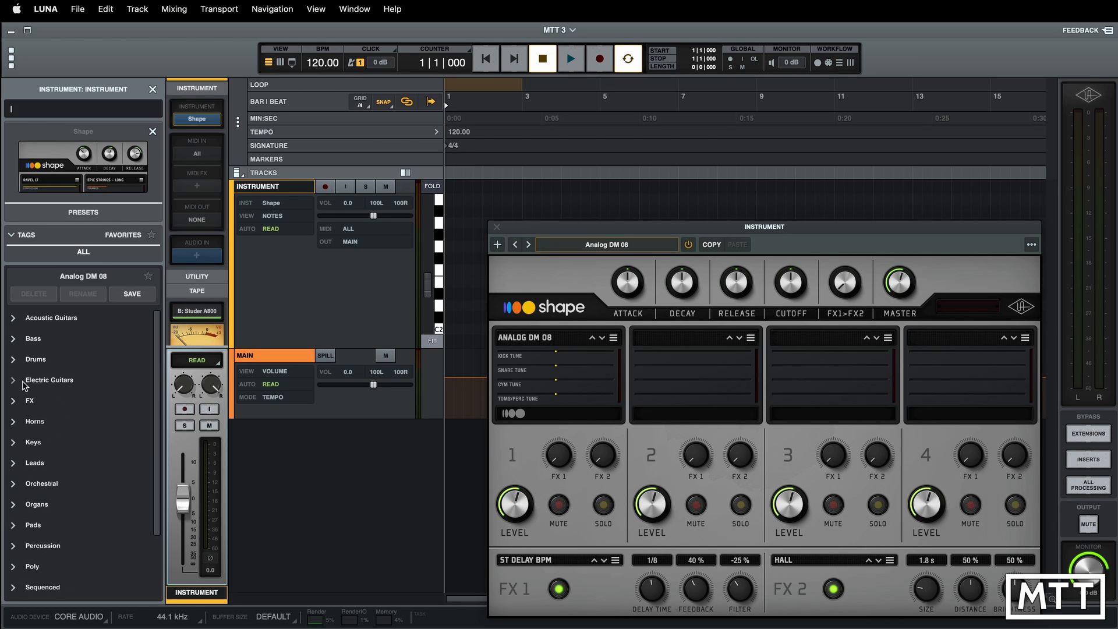
pyautogui.scroll(-3, 36, 459)
pyautogui.scroll(3, 36, 460)
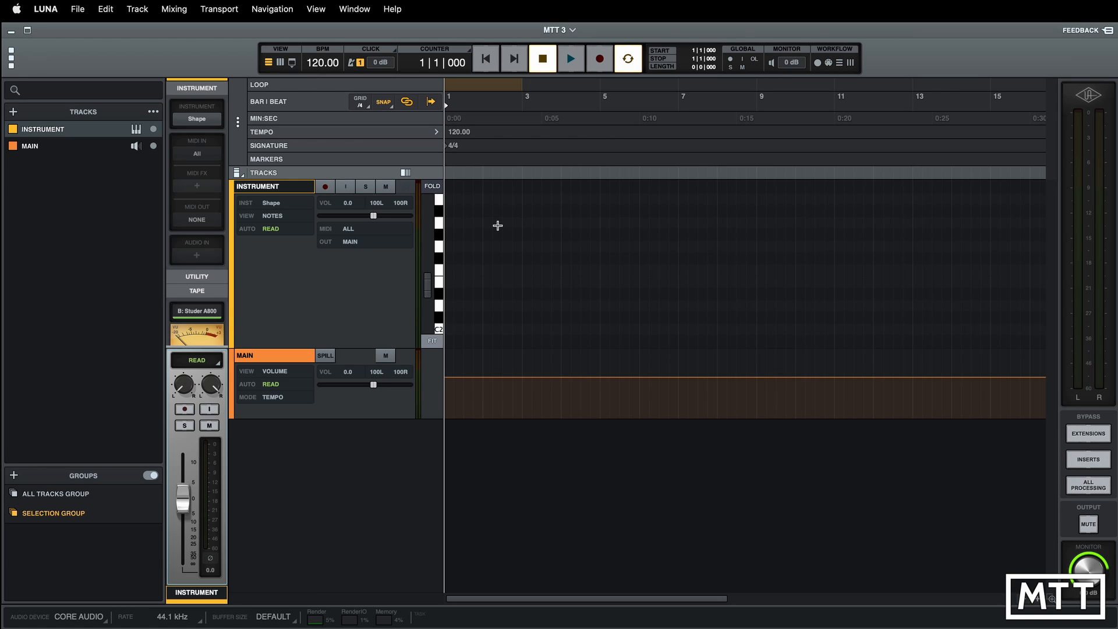
# - Arm the instrument track for recording and set the metronome's count-in to 2 bars
pyautogui.click(328, 188)
pyautogui.click(358, 63)
pyautogui.click(359, 62)
pyautogui.rightClick(359, 63)
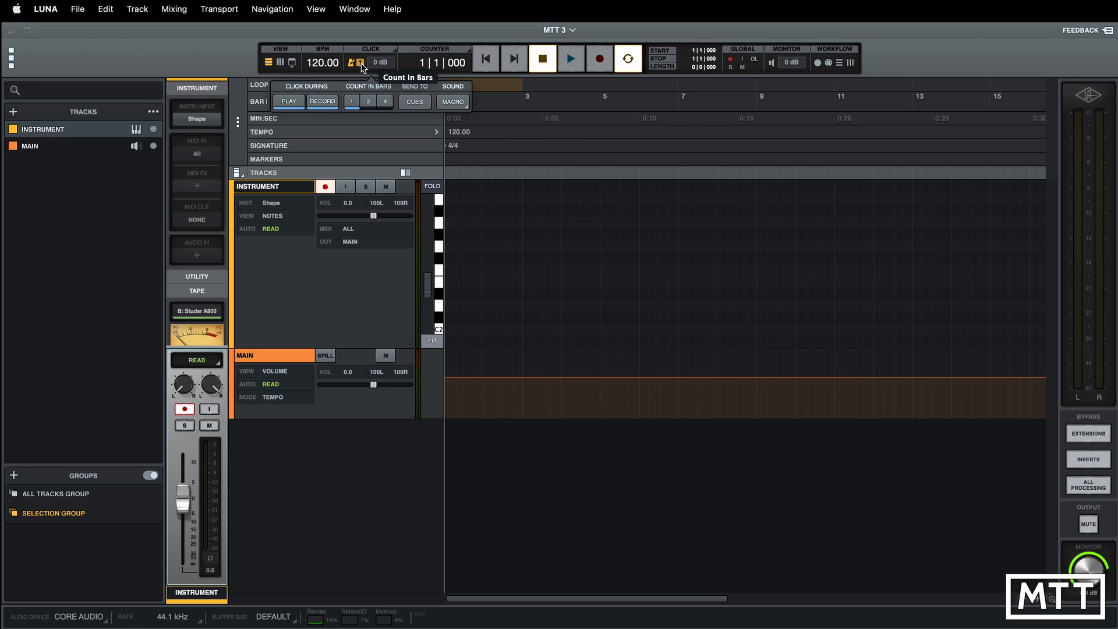
pyautogui.click(371, 103)
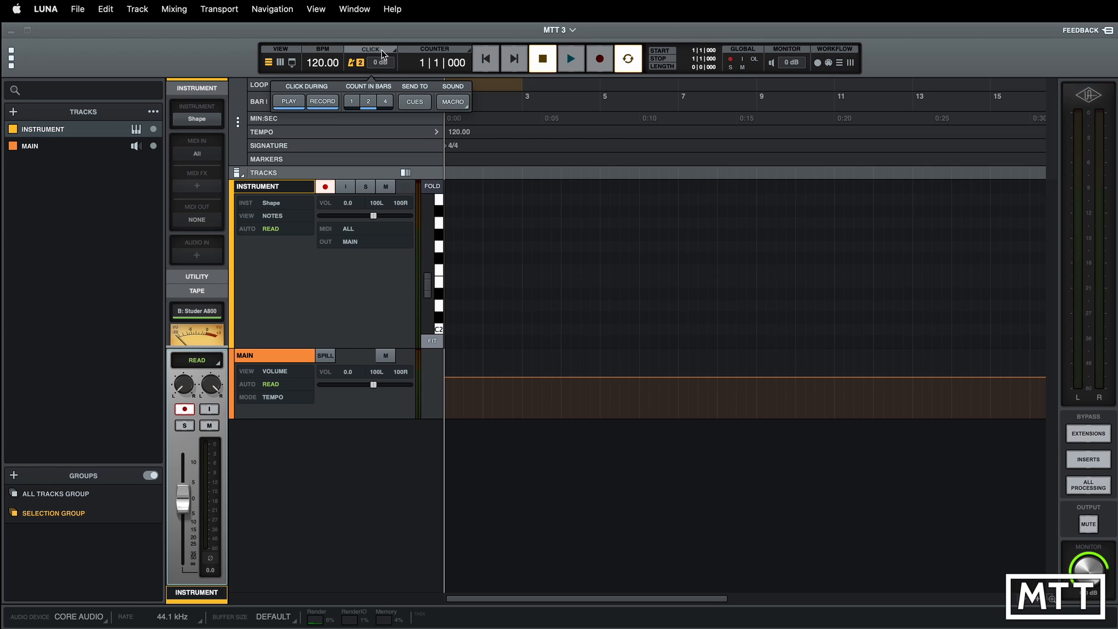
pyautogui.click(371, 57)
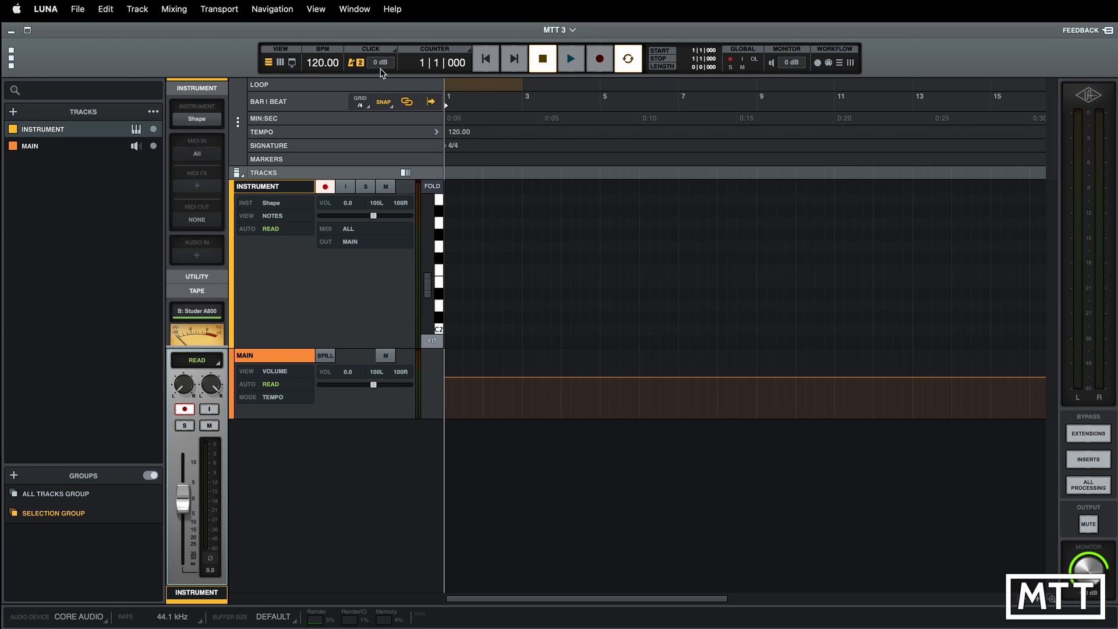
# - Lower the click level to -1 dB and record a four-bar kick and snare part on the instrument track
pyautogui.moveTo(379, 63); pyautogui.dragTo(381, 74)
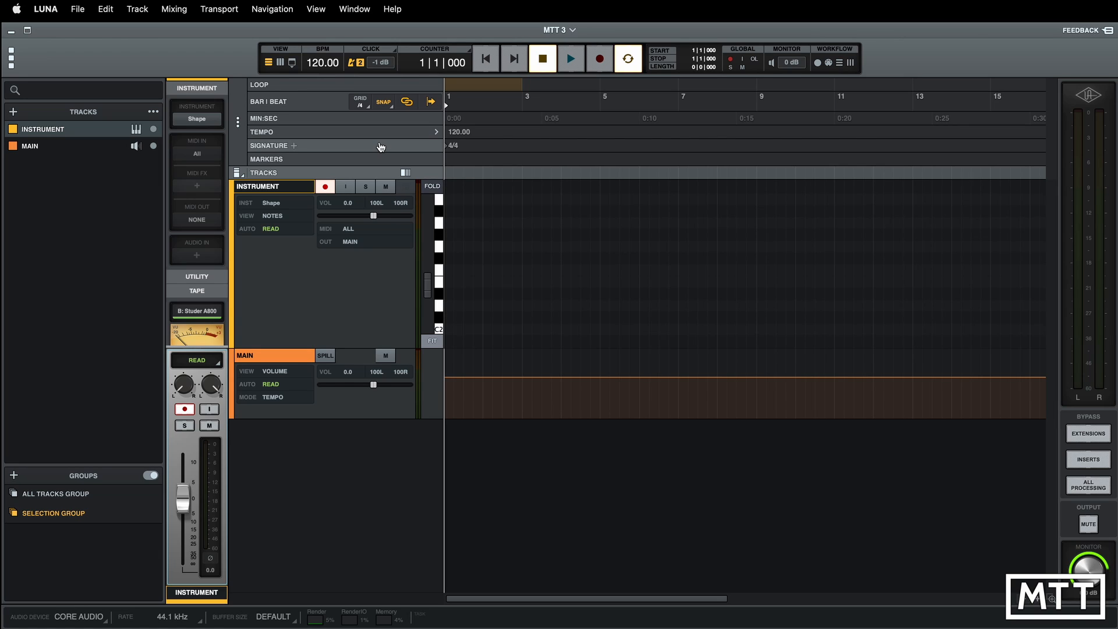
pyautogui.click(598, 69)
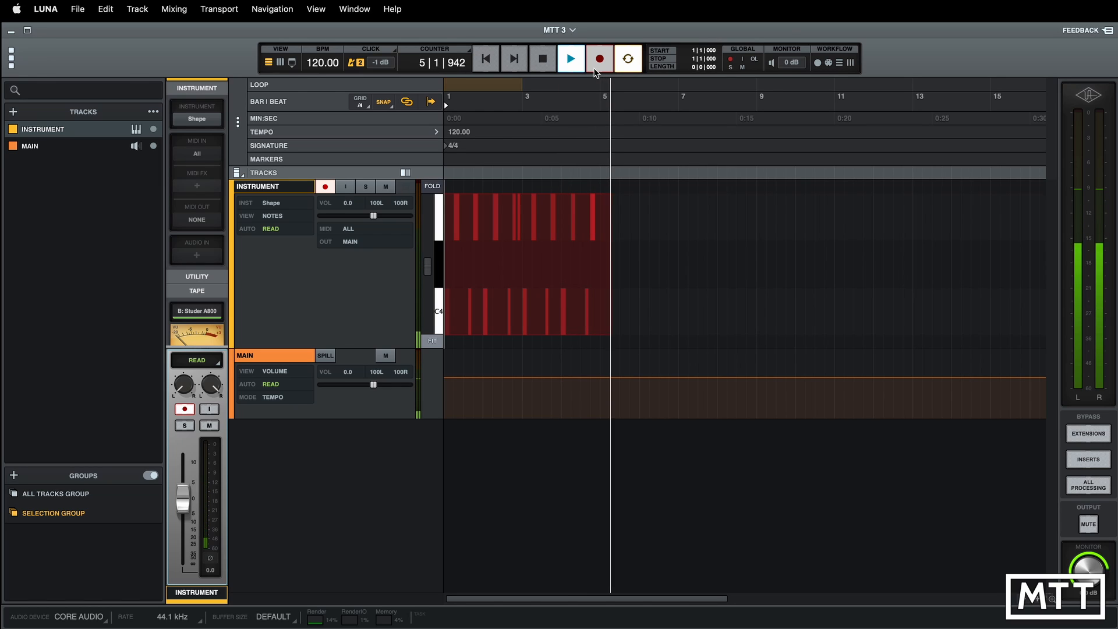
pyautogui.press('space')
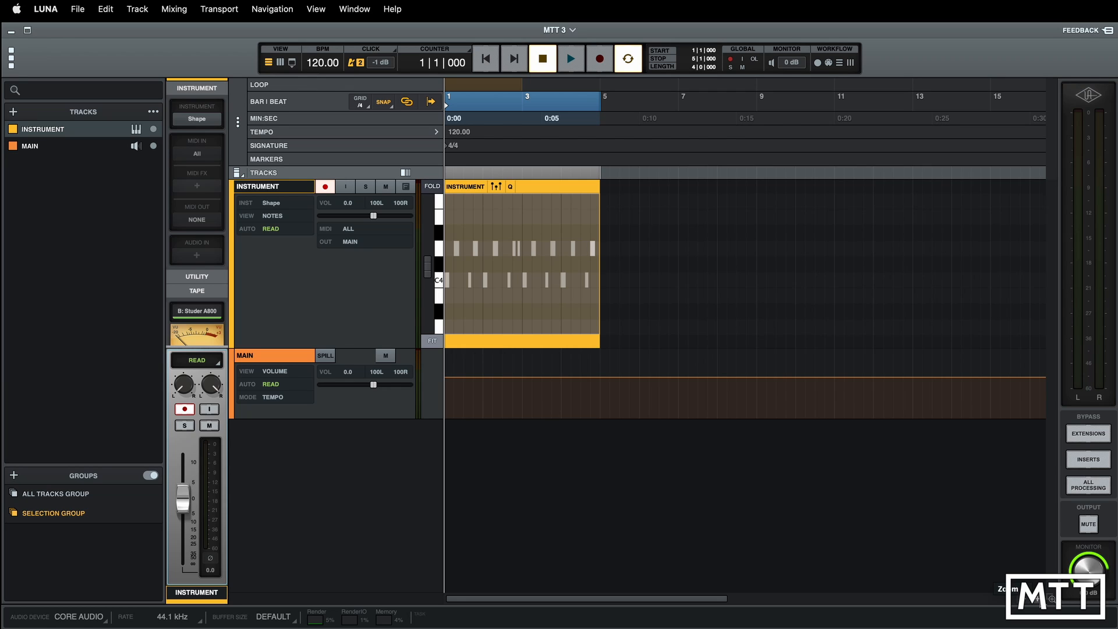
# - Open the quantize settings for the recorded drum clip and turn on Auto Apply
pyautogui.press('z')
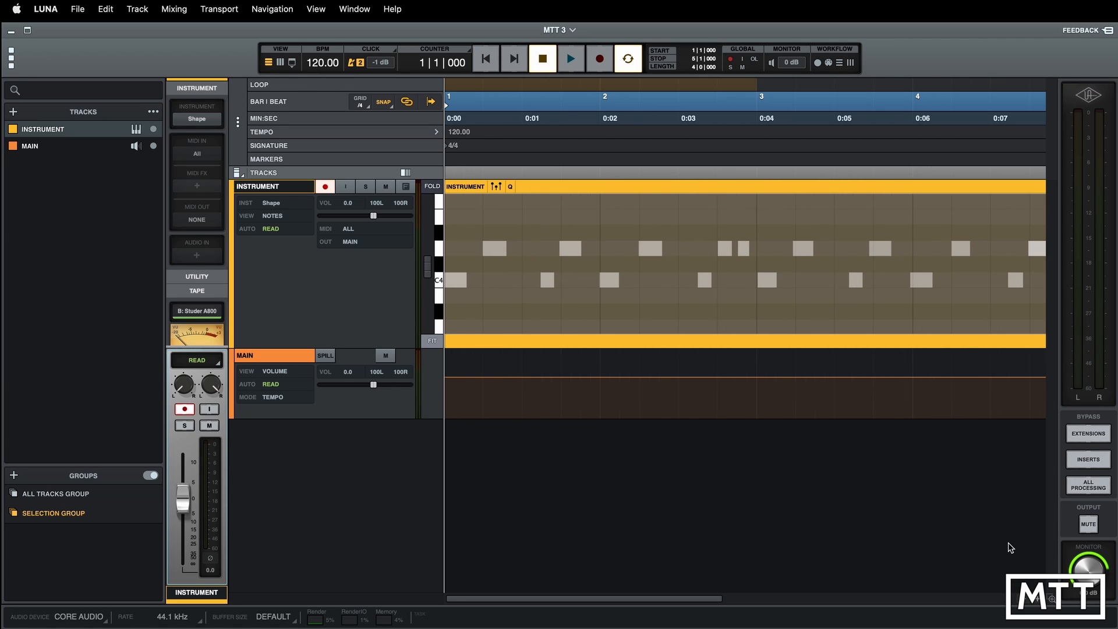
pyautogui.press('z')
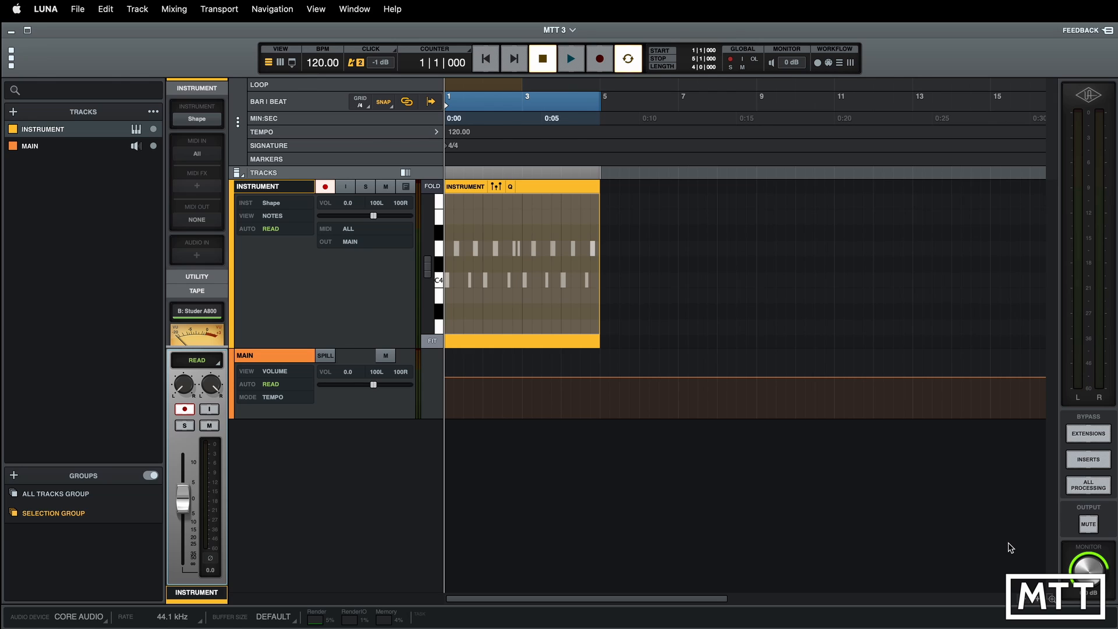
pyautogui.press('t')
pyautogui.press('t')
pyautogui.press('r')
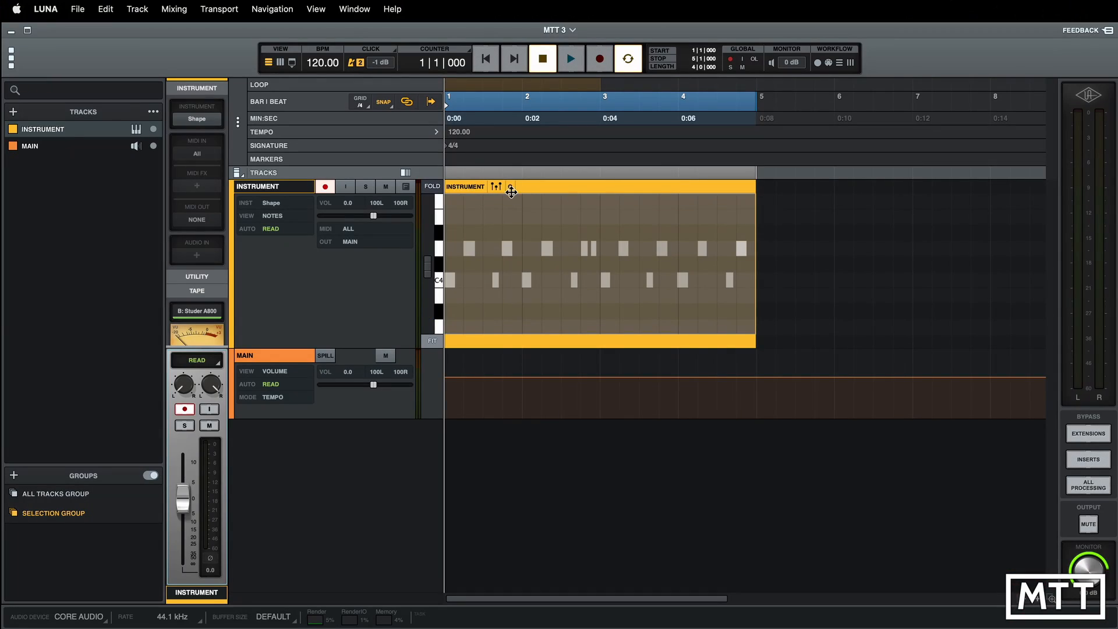
pyautogui.click(510, 187)
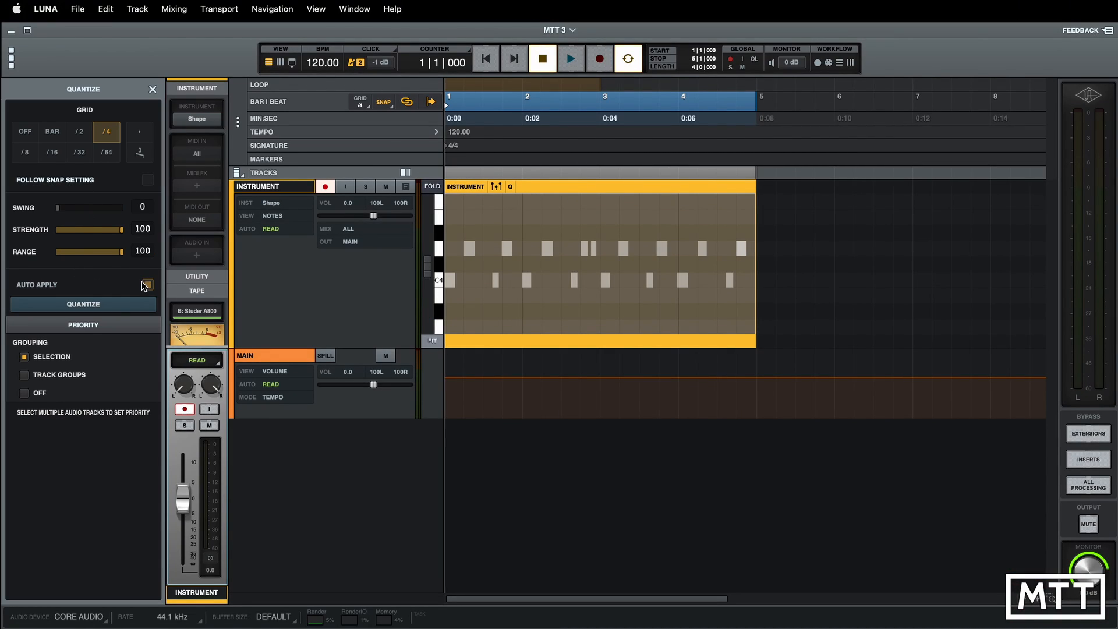
pyautogui.click(103, 306)
pyautogui.click(148, 285)
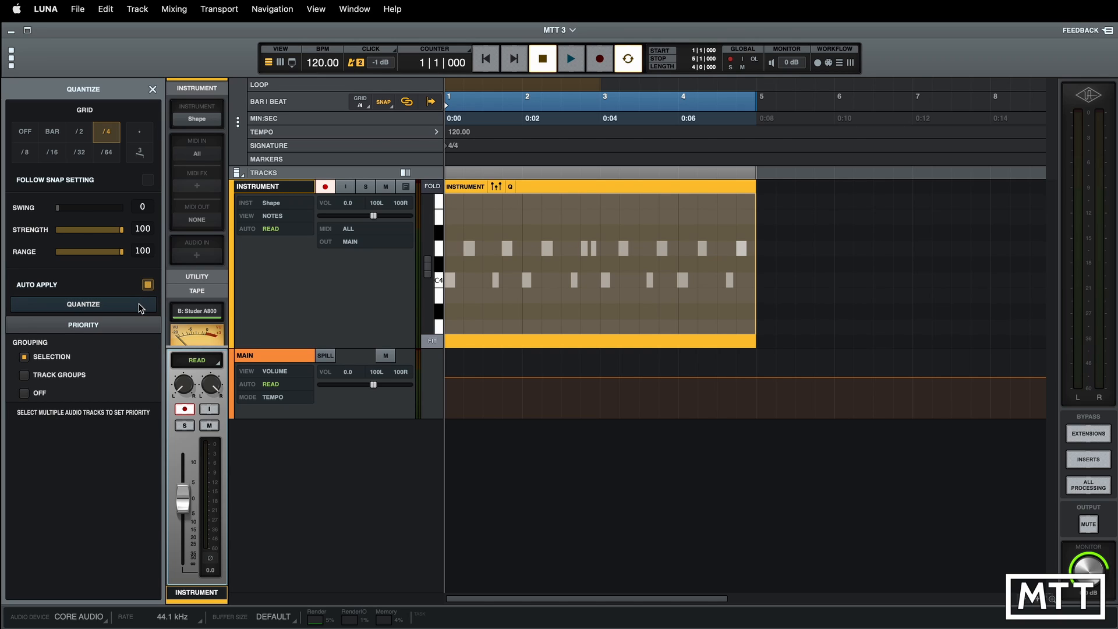
# - Quantize the drum clip to the /8 grid, play it back and close the quantize settings
pyautogui.moveTo(57, 208)
pyautogui.mouseDown()
pyautogui.moveTo(86, 208)
pyautogui.moveTo(41, 212)
pyautogui.moveTo(87, 214)
pyautogui.moveTo(50, 213)
pyautogui.mouseUp()
pyautogui.click(25, 152)
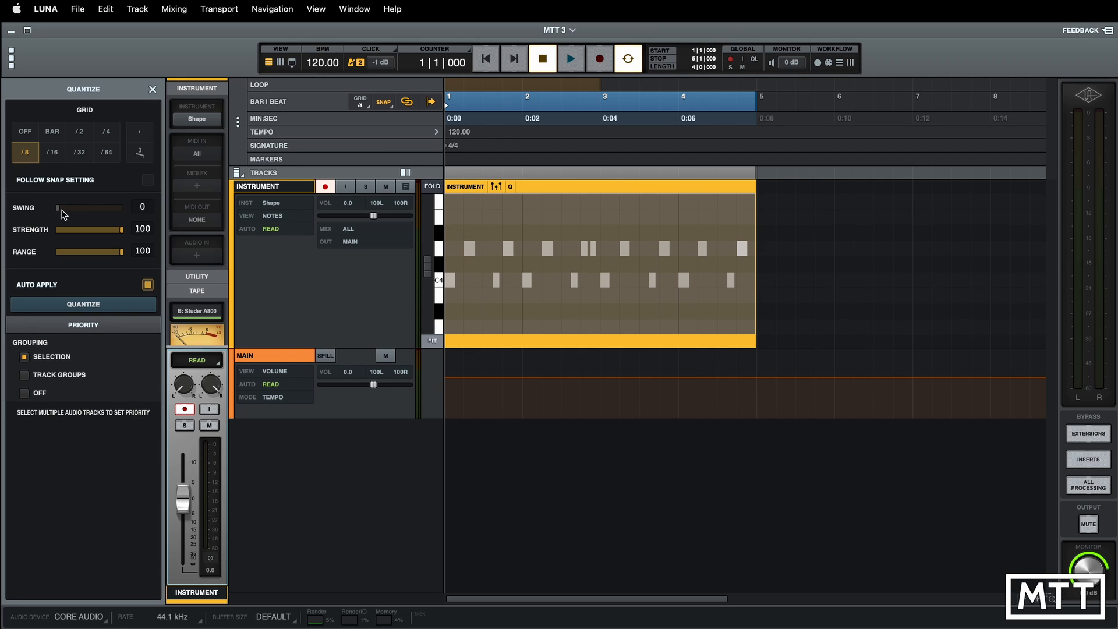
pyautogui.press('space')
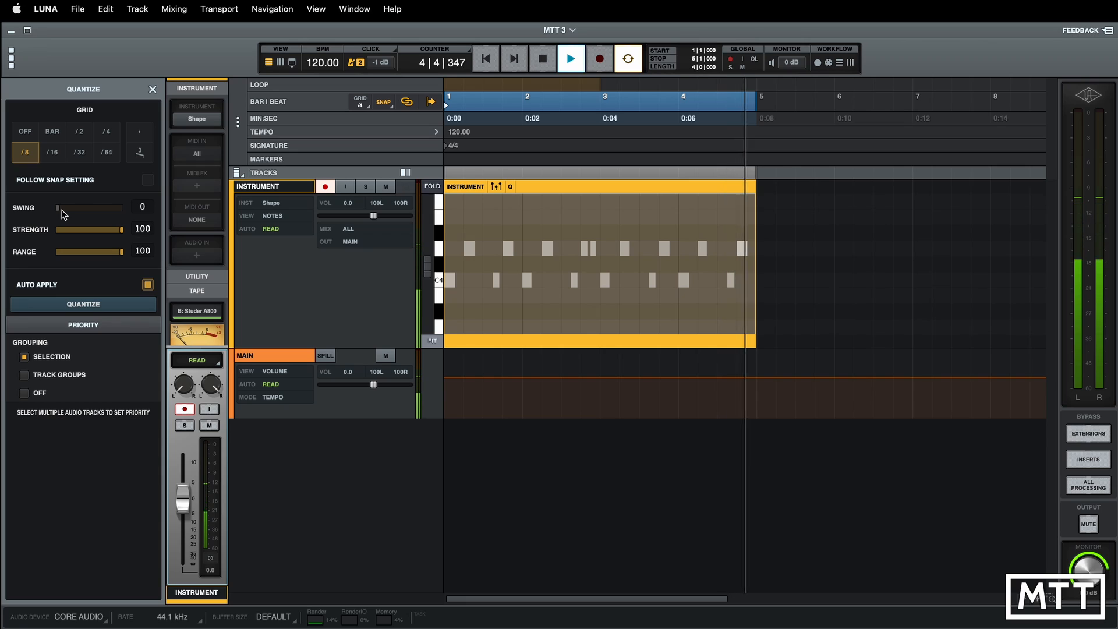
pyautogui.press('space')
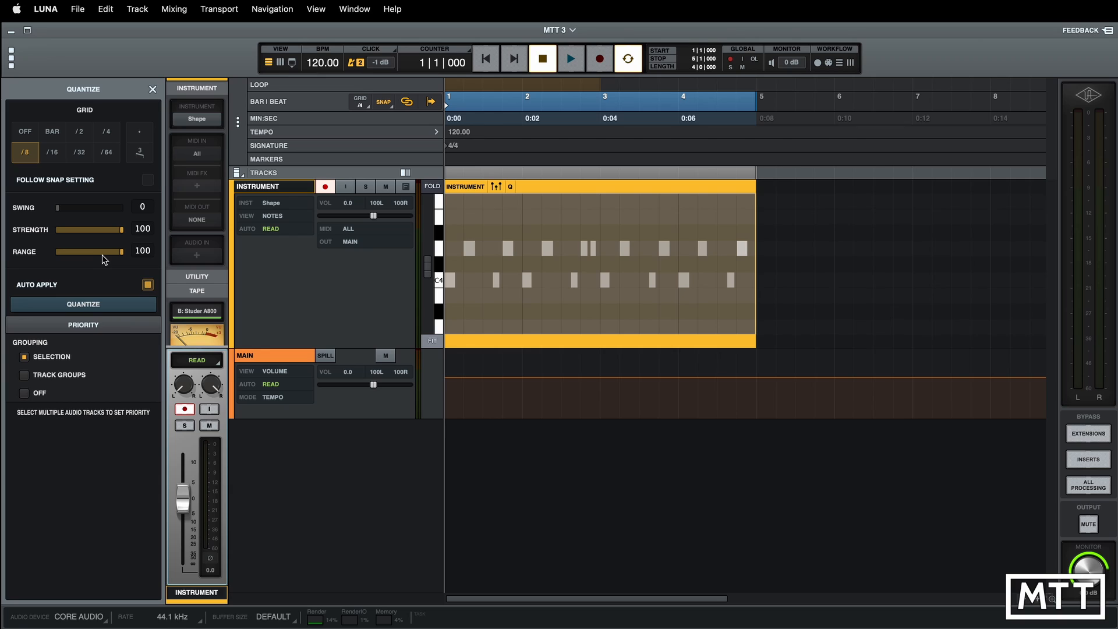
pyautogui.click(153, 90)
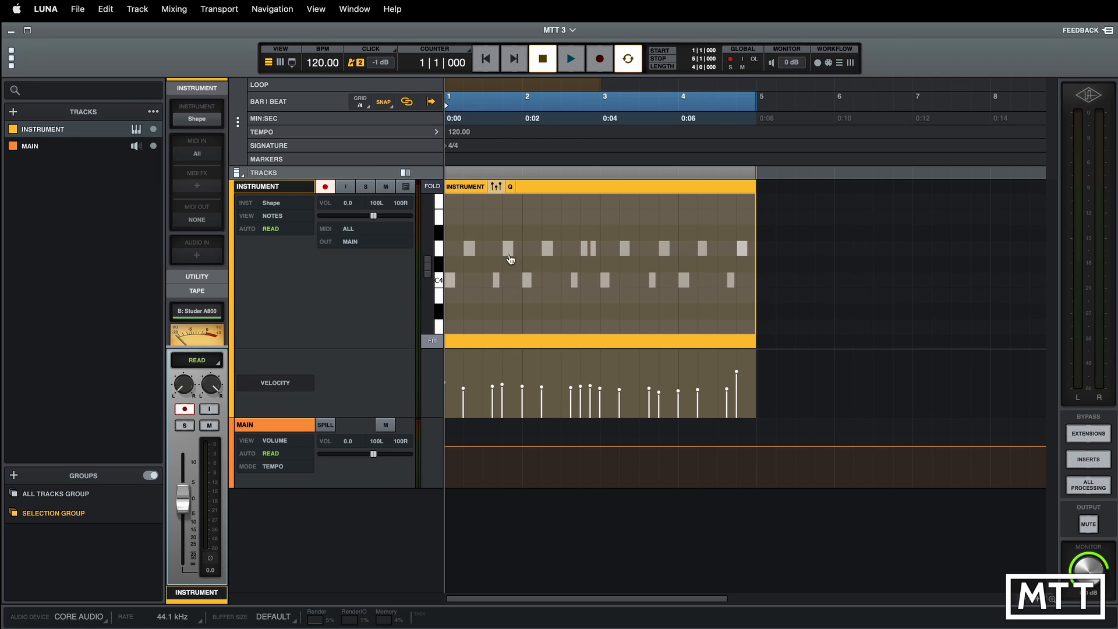
# - Raise the velocities of all notes in the drum clip together, and bring them back down slightly
pyautogui.moveTo(569, 388); pyautogui.dragTo(572, 358)
pyautogui.click(569, 362)
pyautogui.click(571, 361)
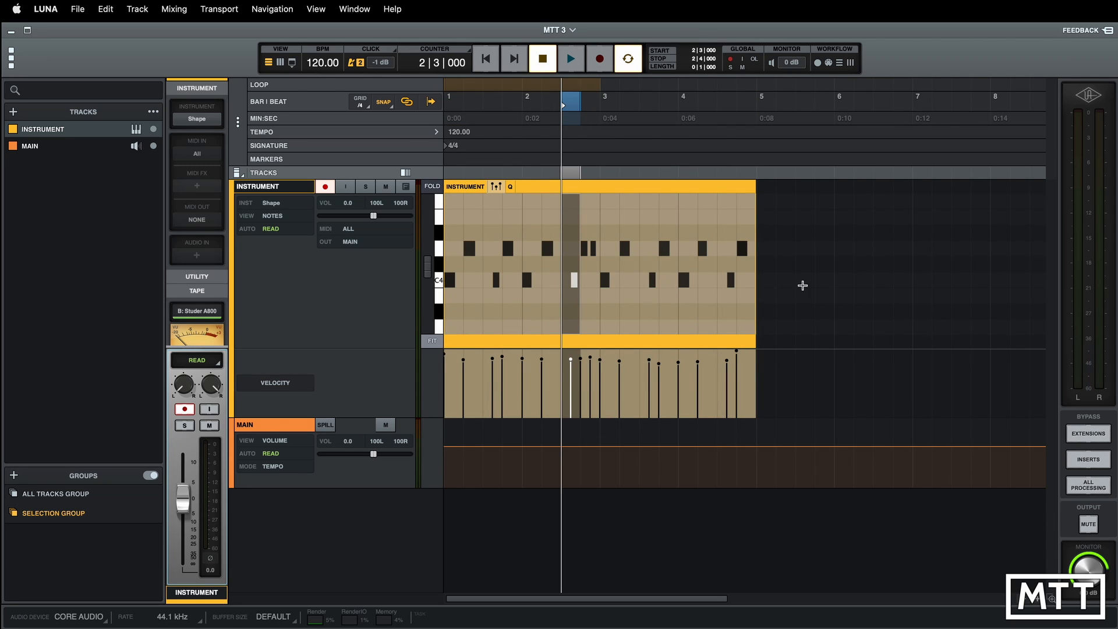
pyautogui.moveTo(775, 303); pyautogui.dragTo(443, 239)
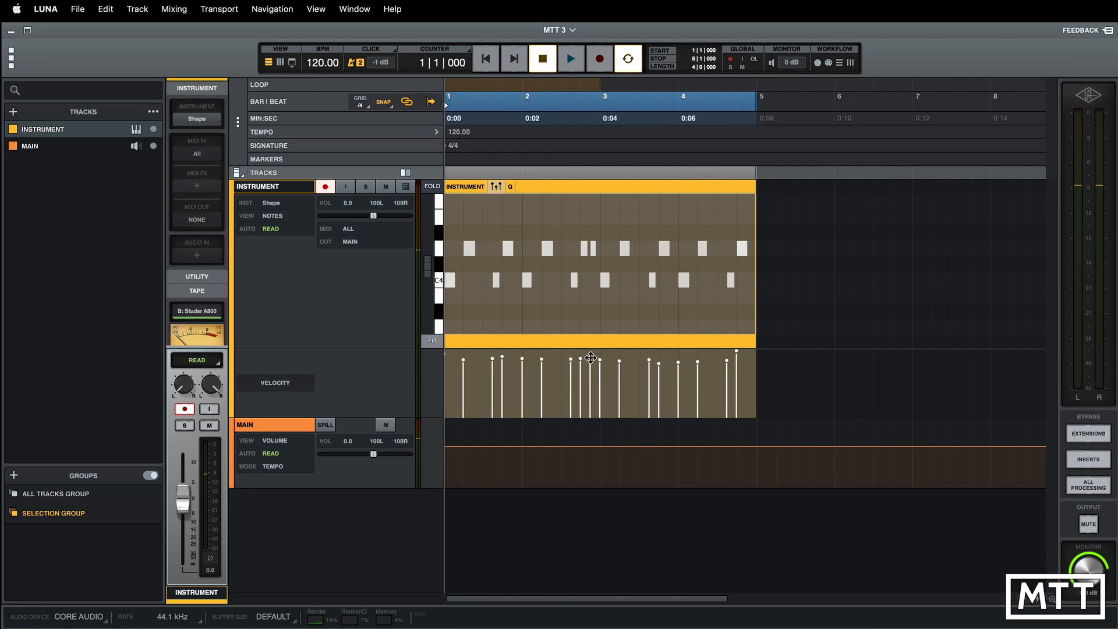
pyautogui.moveTo(591, 357)
pyautogui.mouseDown()
pyautogui.moveTo(590, 380)
pyautogui.moveTo(591, 346)
pyautogui.moveTo(591, 364)
pyautogui.mouseUp()
pyautogui.click(821, 293)
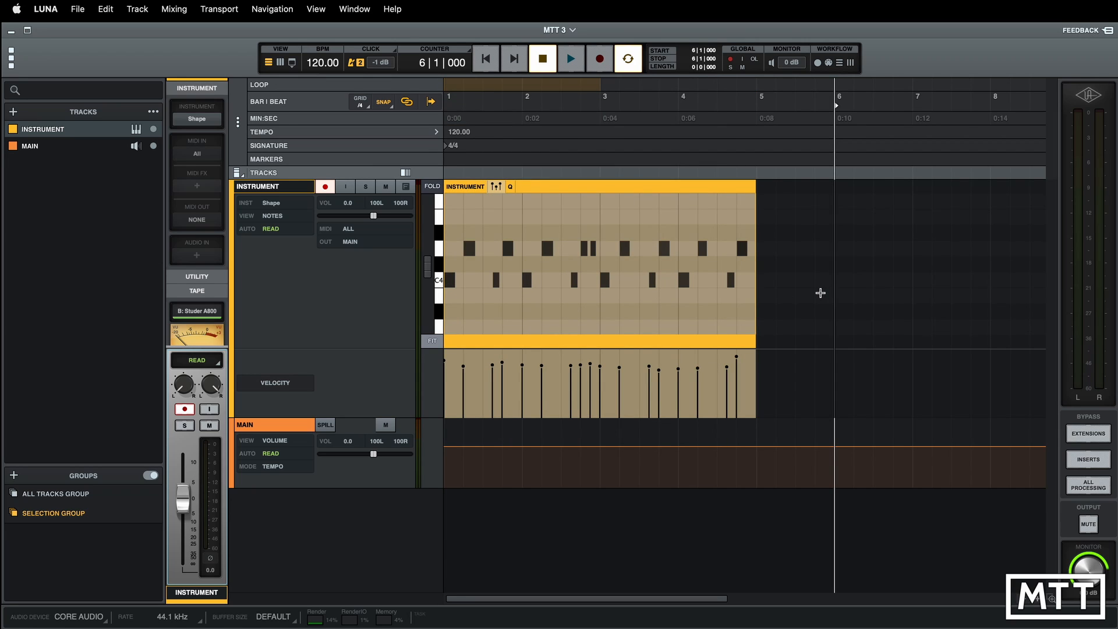
# - Lower the velocity of the single note just before bar 3 and select the whole four-bar clip
pyautogui.click(591, 379)
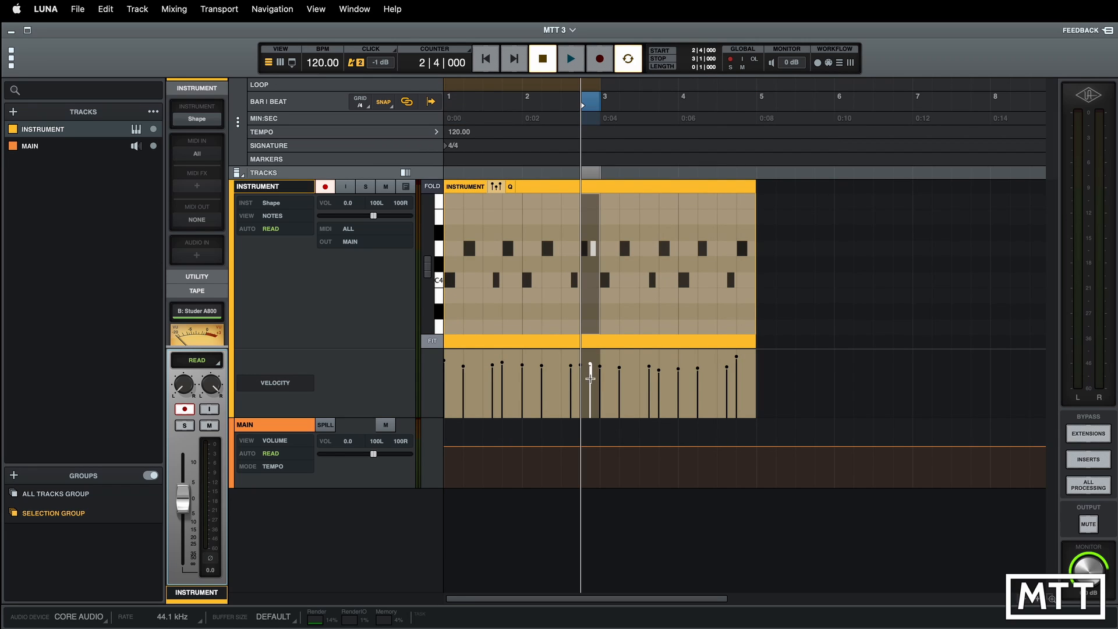
pyautogui.moveTo(591, 364)
pyautogui.mouseDown()
pyautogui.moveTo(589, 386)
pyautogui.moveTo(589, 371)
pyautogui.mouseUp()
pyautogui.moveTo(755, 339); pyautogui.dragTo(787, 306)
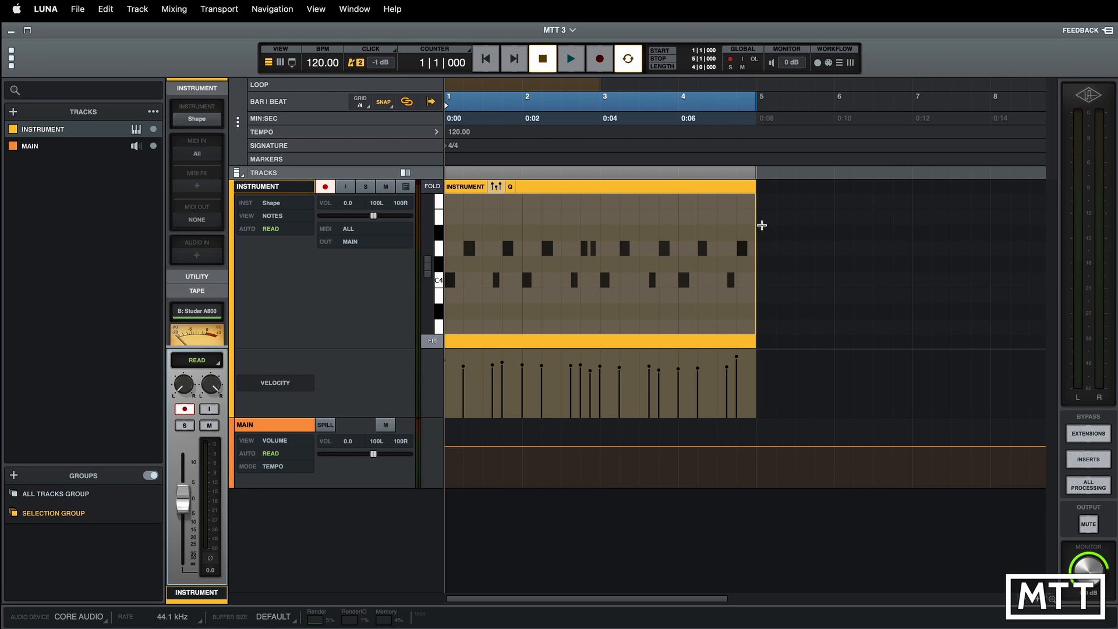
pyautogui.moveTo(754, 185)
pyautogui.mouseDown()
pyautogui.moveTo(802, 184)
pyautogui.moveTo(758, 188)
pyautogui.mouseUp()
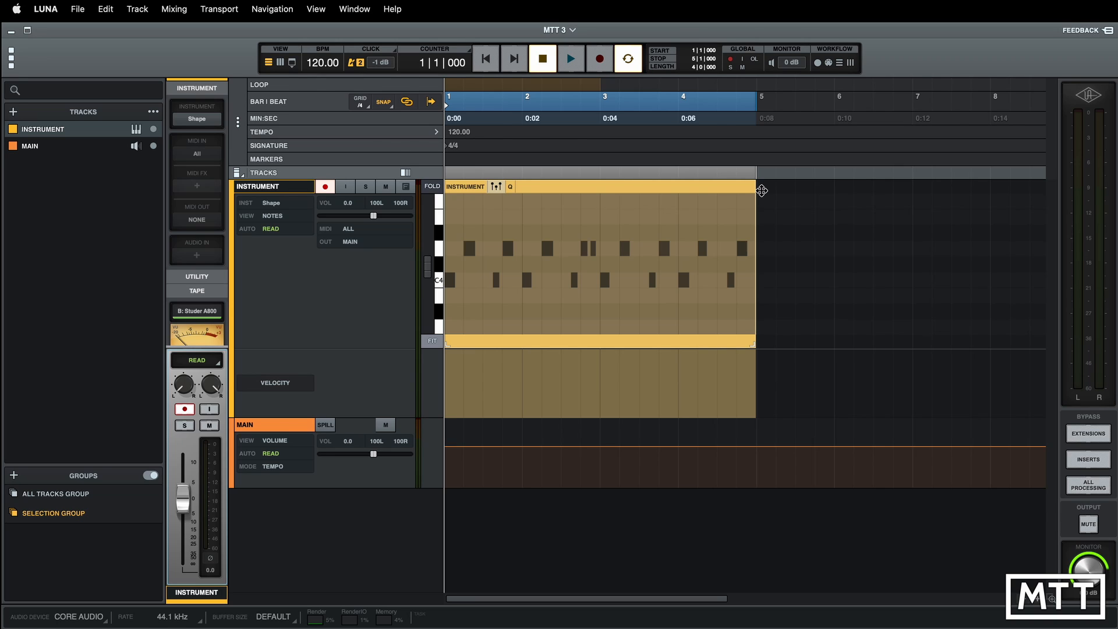
pyautogui.moveTo(762, 190); pyautogui.dragTo(762, 189)
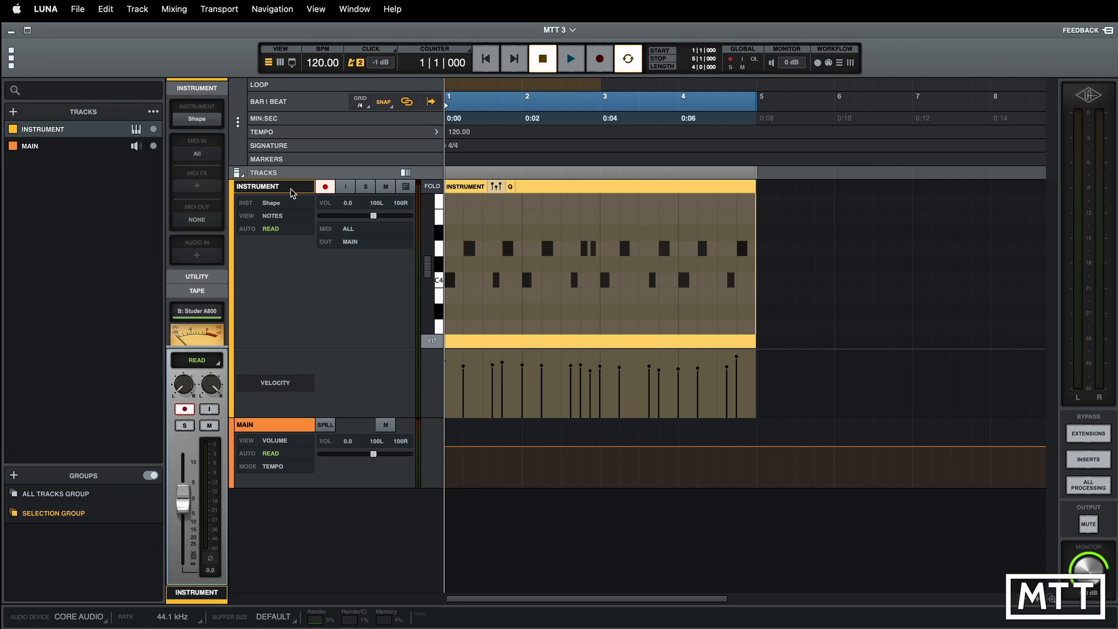
# - Rename the instrument track as Drums
pyautogui.doubleClick(280, 187)
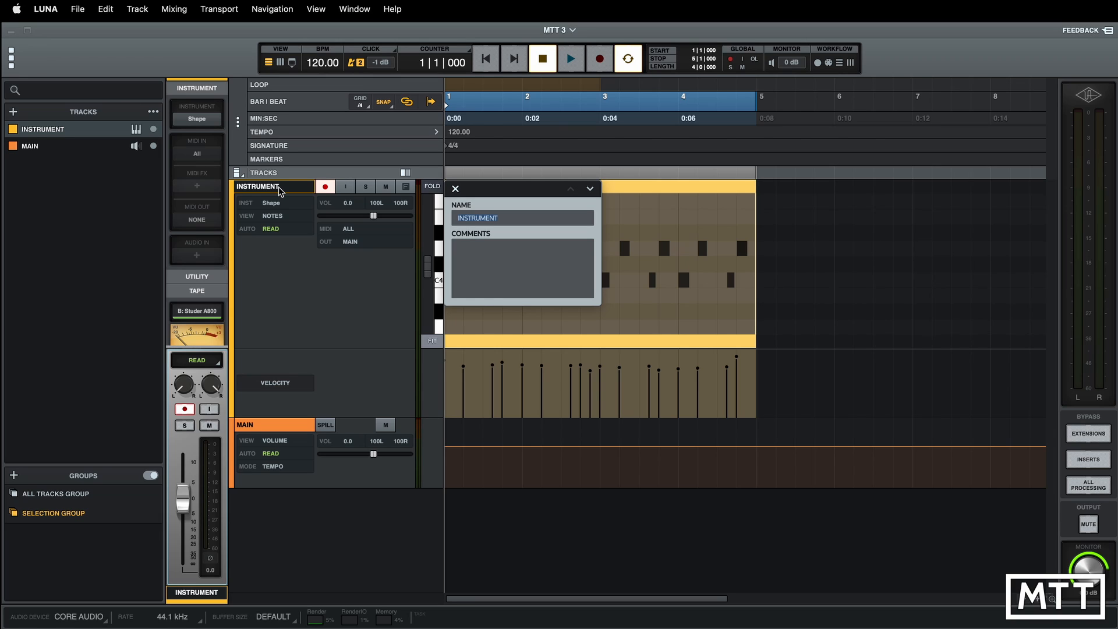
pyautogui.write('Drums')
pyautogui.press('Return')
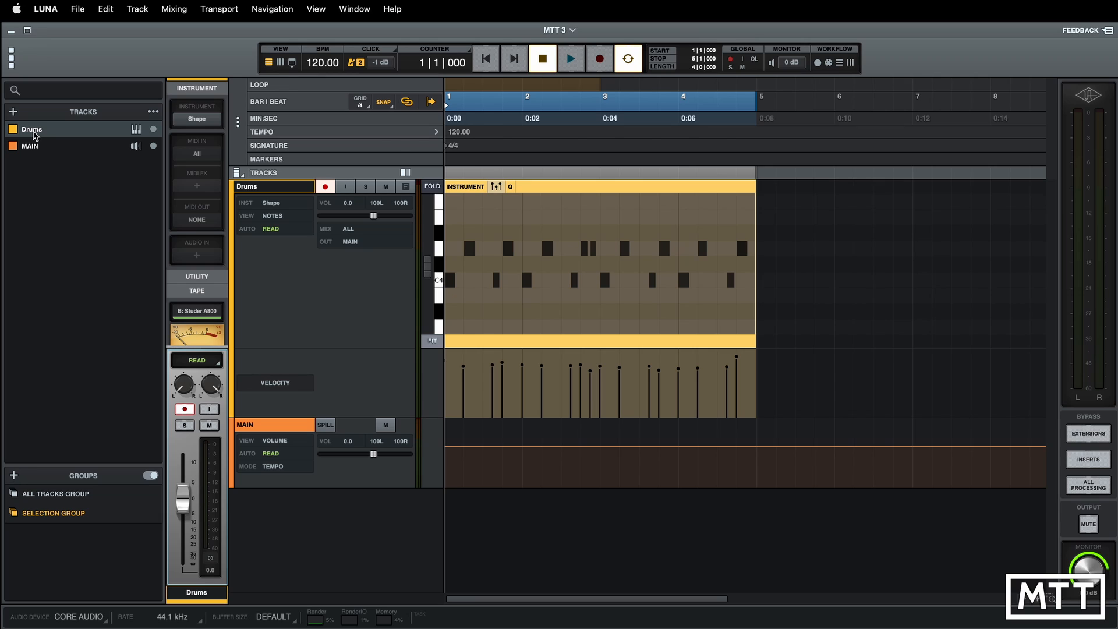
# - Duplicate the Drums track without its content and rename the copy as Hats
pyautogui.rightClick(35, 135)
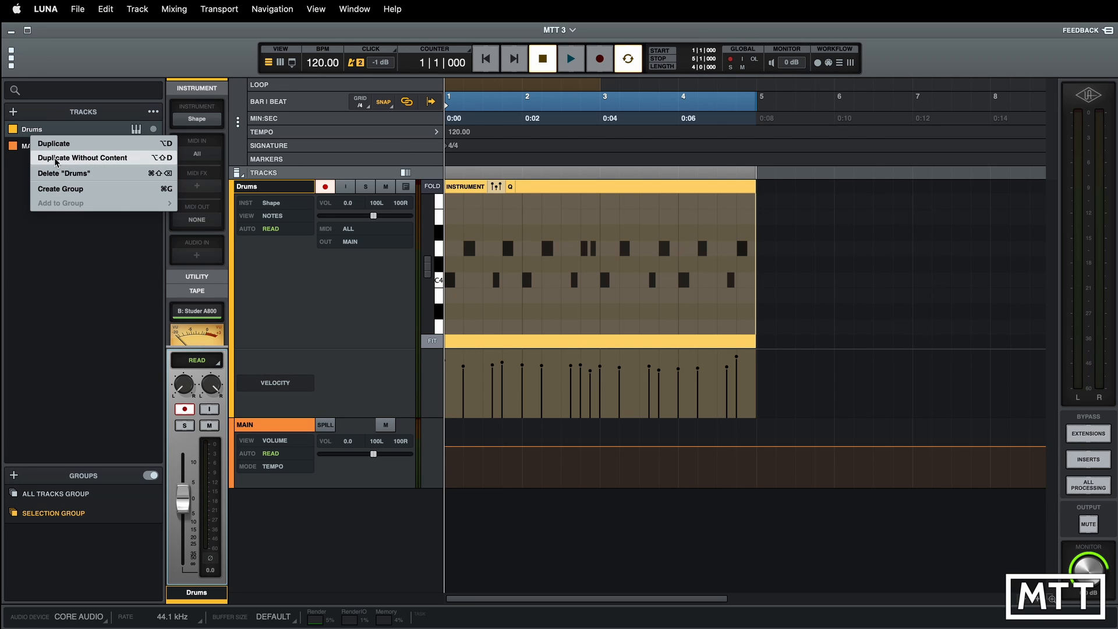
pyautogui.click(140, 158)
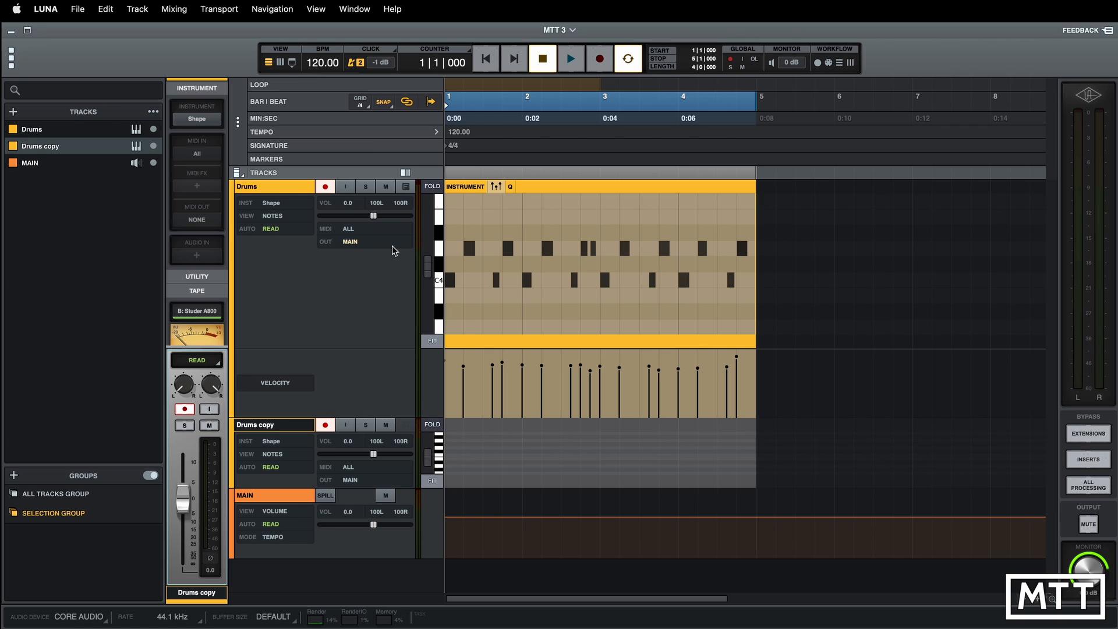
pyautogui.doubleClick(260, 425)
pyautogui.write('Hats')
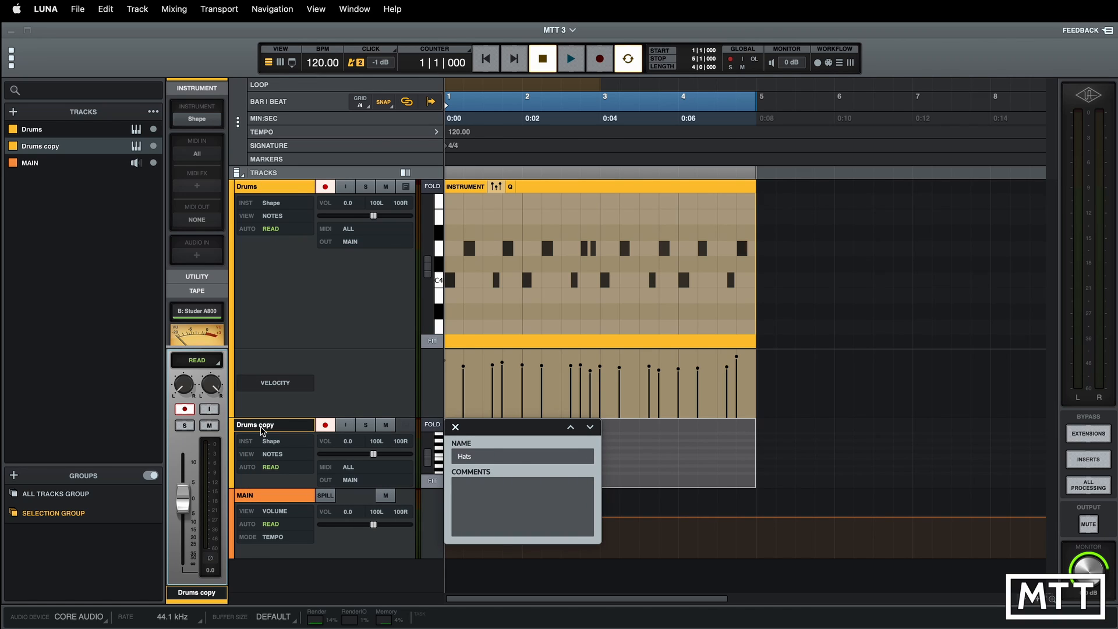
pyautogui.press('Return')
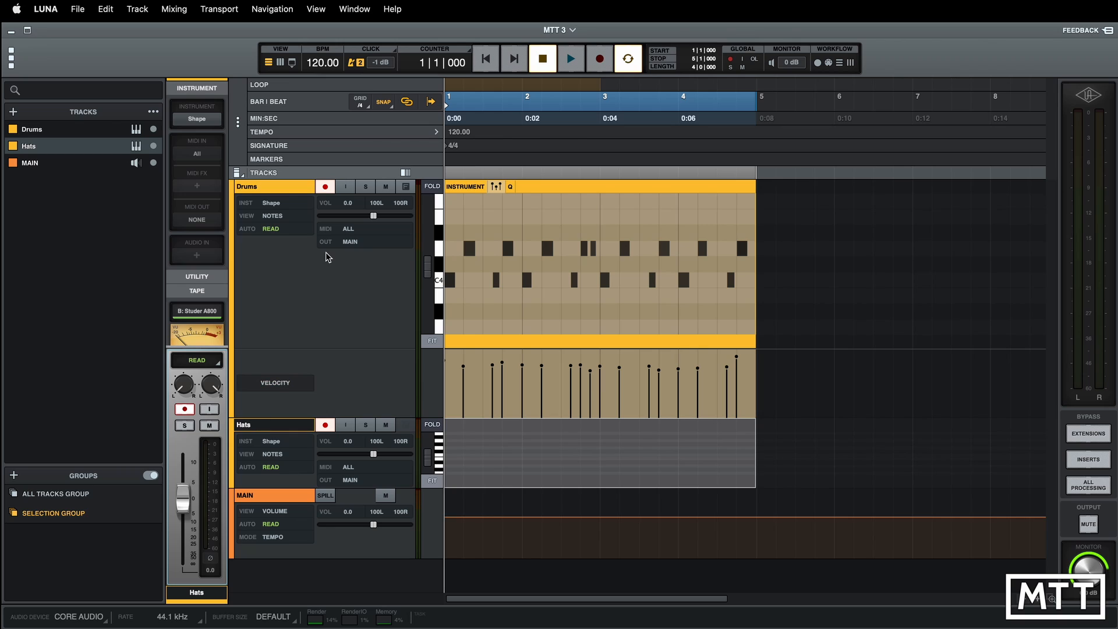
# - Disarm the Drums track and record a four-bar hi-hat part on the Hats track
pyautogui.click(327, 187)
pyautogui.click(604, 69)
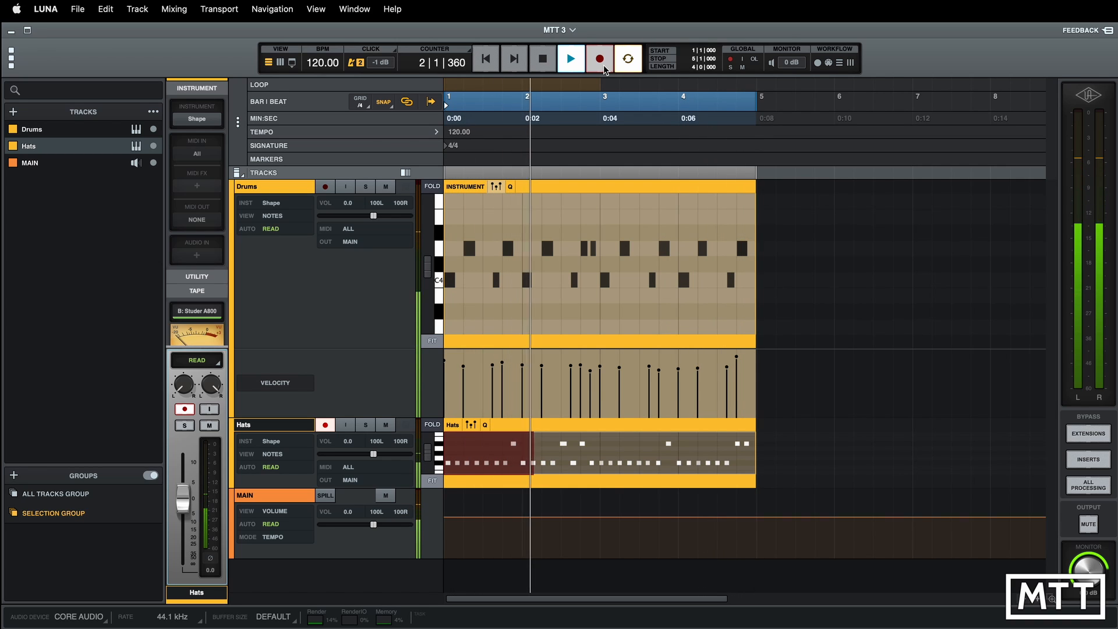
pyautogui.click(576, 61)
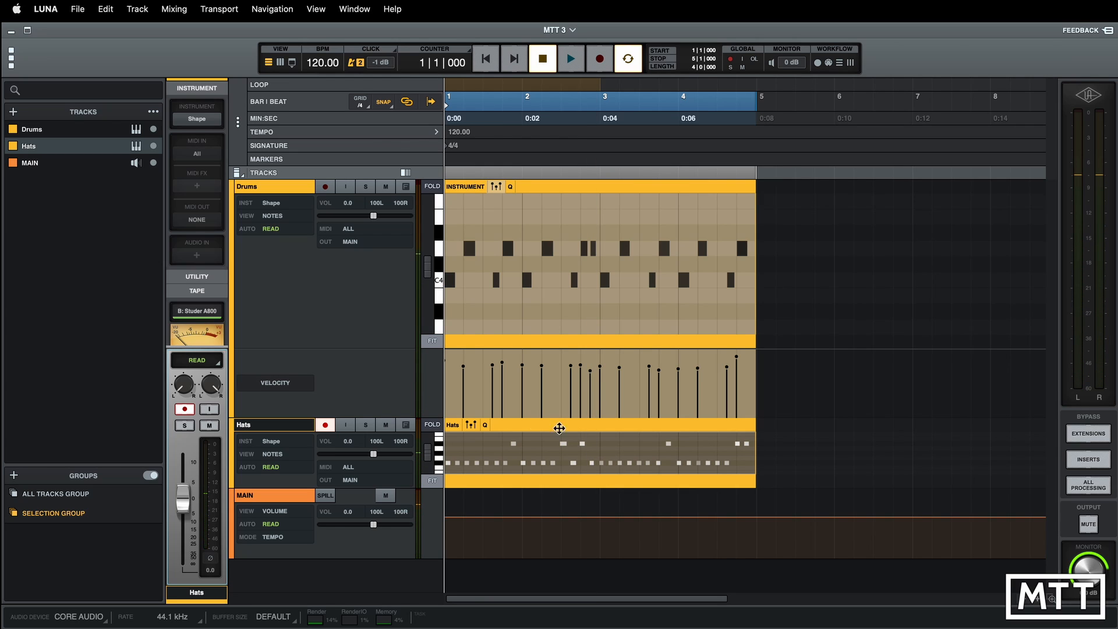
# - Quantize the recorded Hats clip to the /8 grid
pyautogui.click(485, 425)
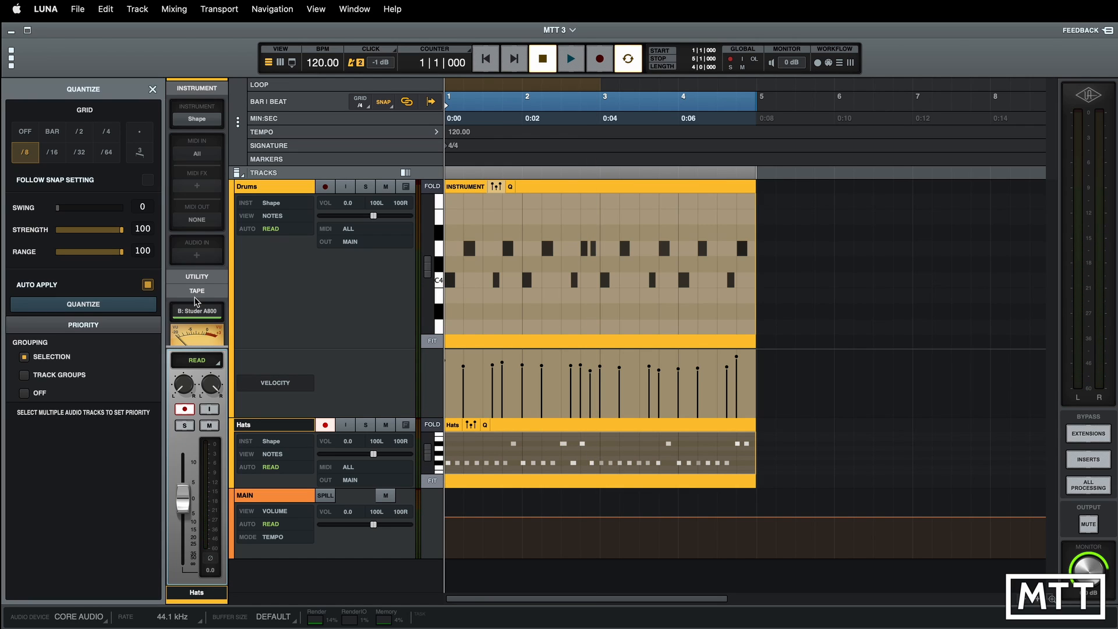
pyautogui.click(100, 306)
pyautogui.click(100, 306)
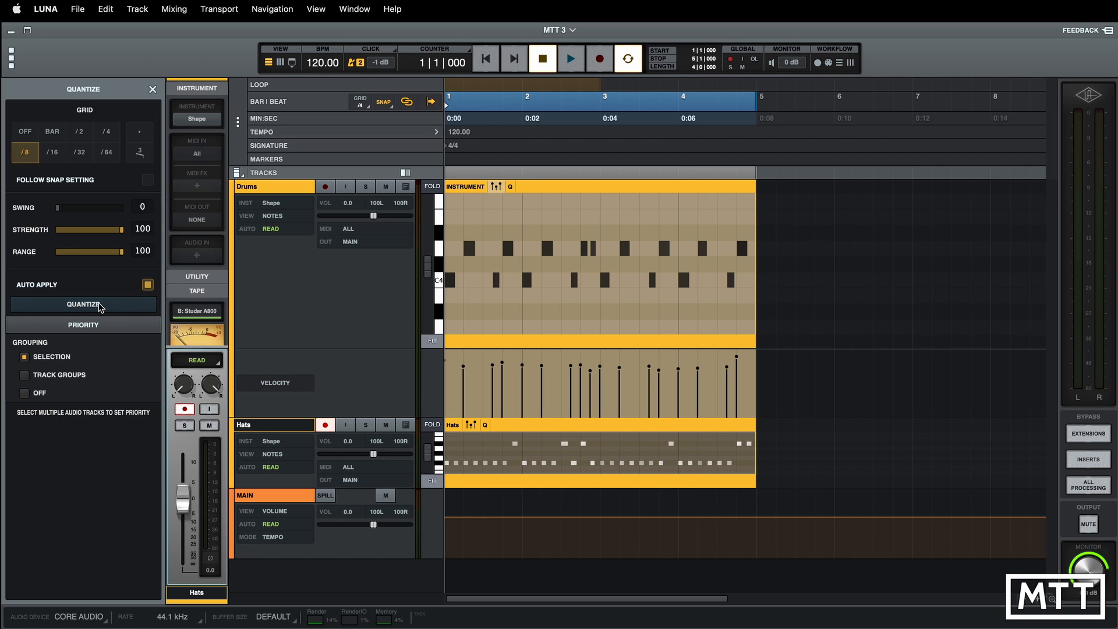
# - Play back the drums and hats together and hide the velocity lane of the Drums track
pyautogui.press('space')
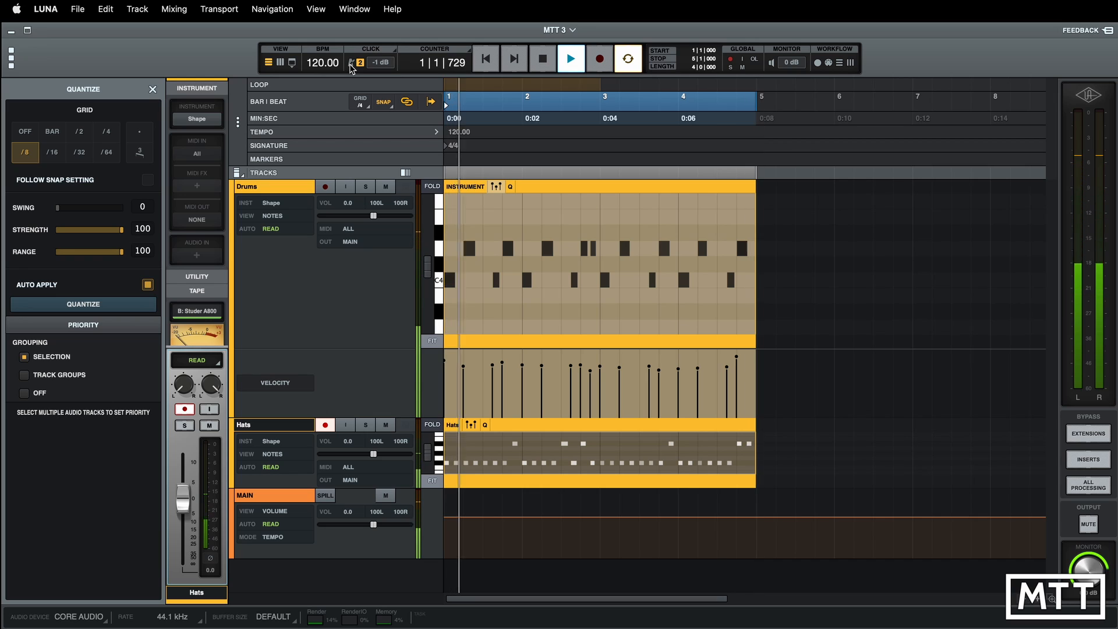
pyautogui.press('space')
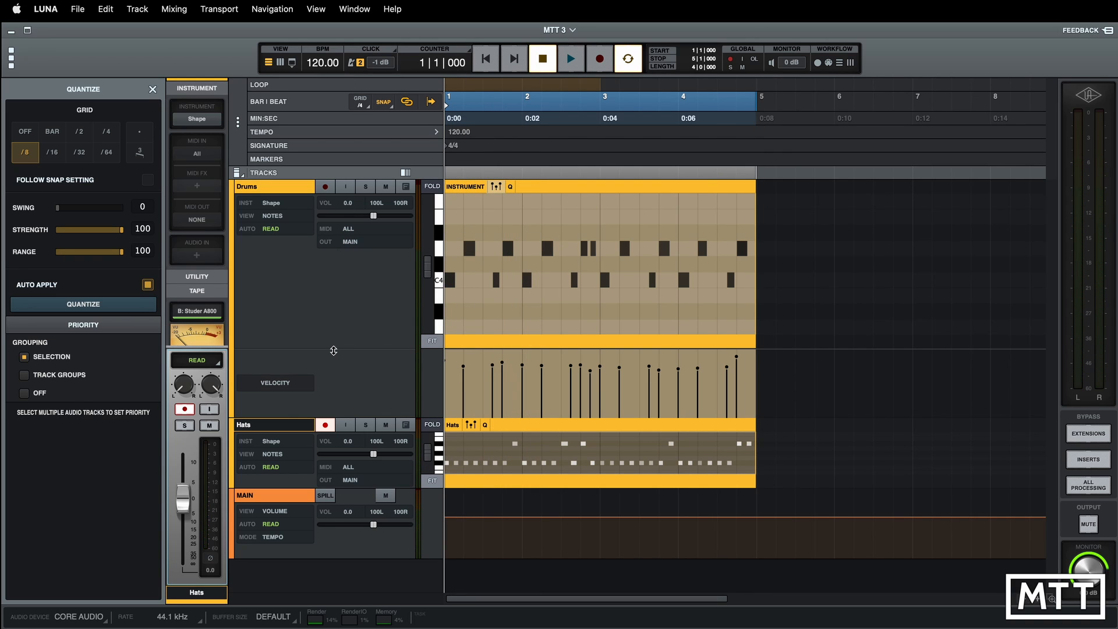
pyautogui.click(496, 187)
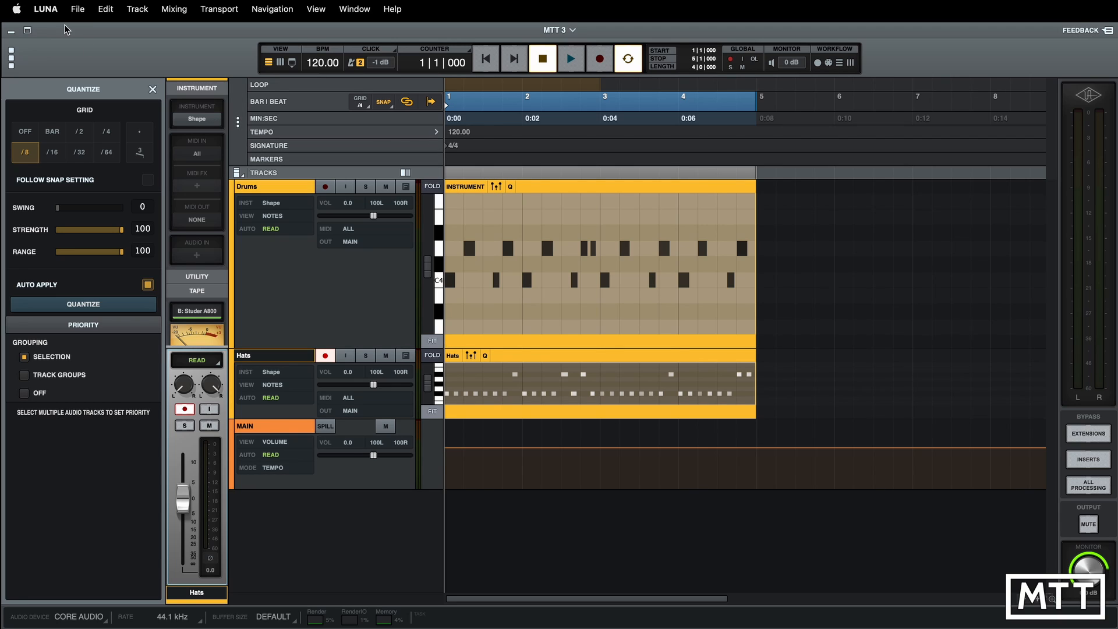
# - Import TL3_104_C_RollOutDa_Bass.wav from the TL3_BASS_LOOPS folder of the Loopmasters sample pack as a new audio track
pyautogui.click(79, 9)
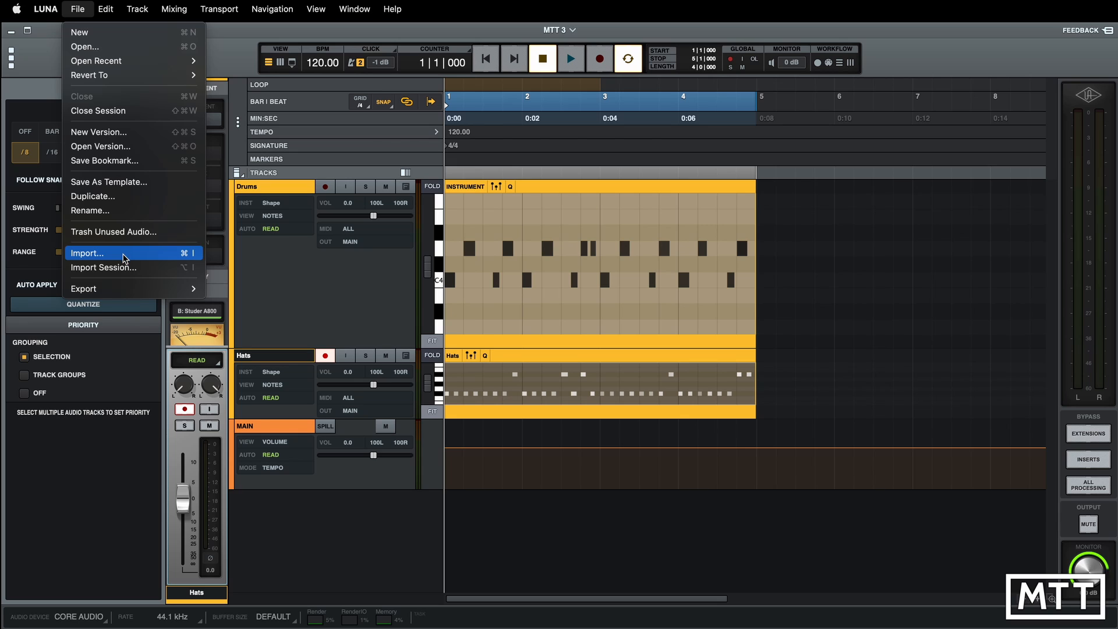
pyautogui.click(124, 256)
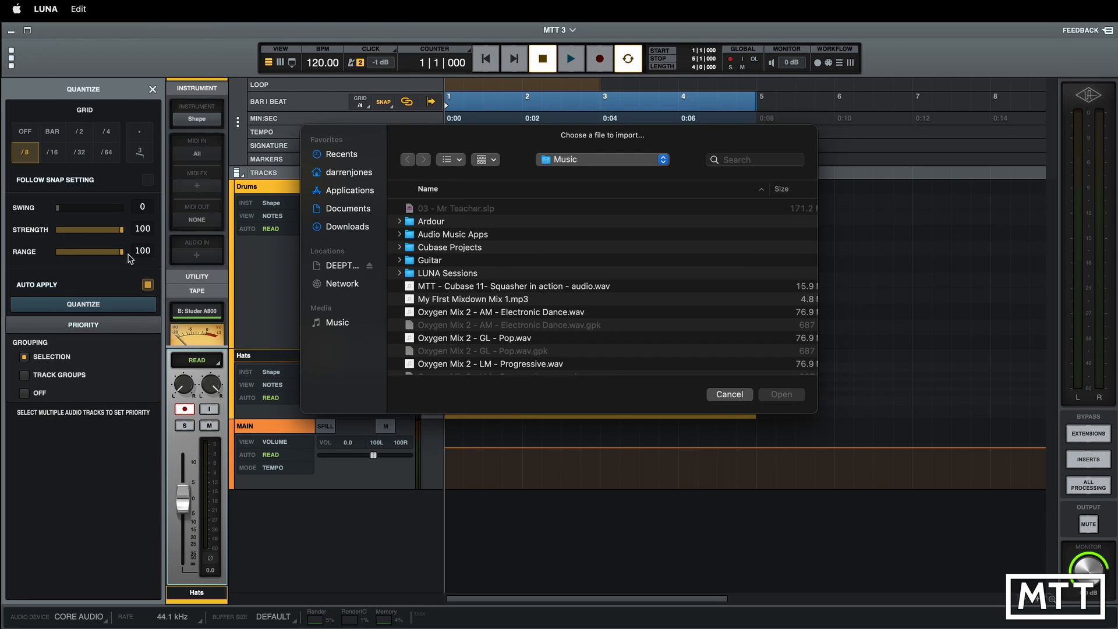
pyautogui.scroll(-15, 448, 290)
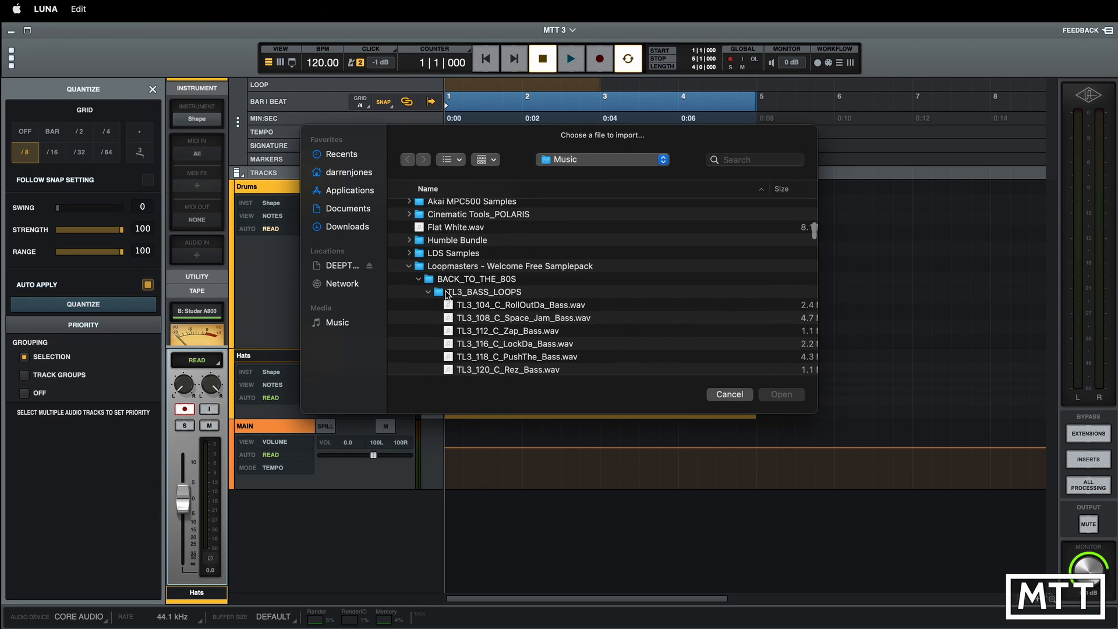
pyautogui.scroll(-1, 448, 295)
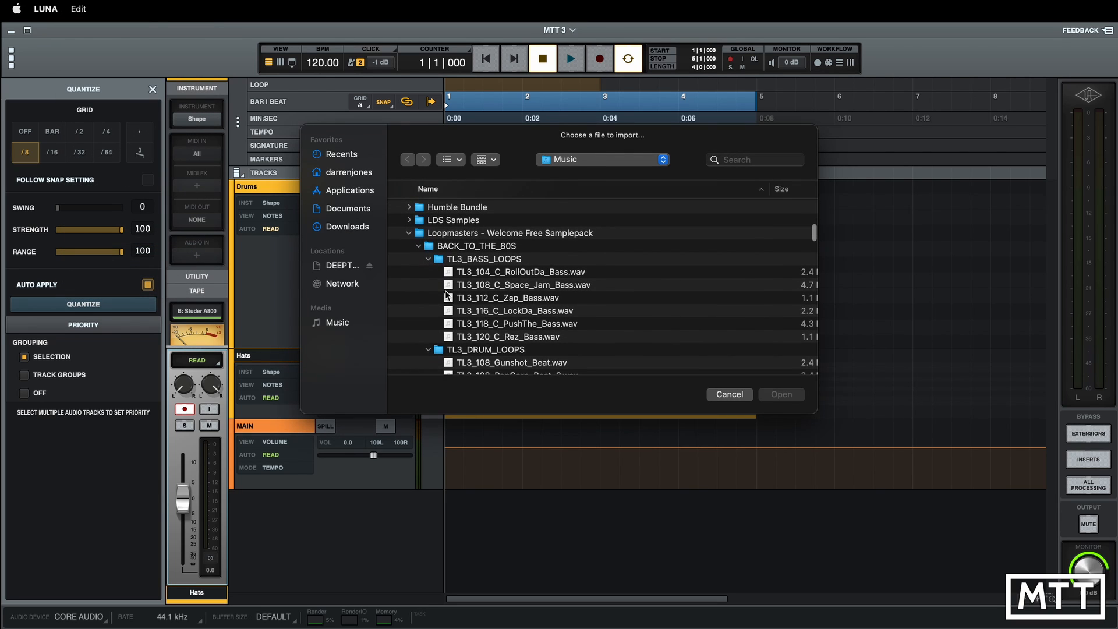
pyautogui.click(494, 273)
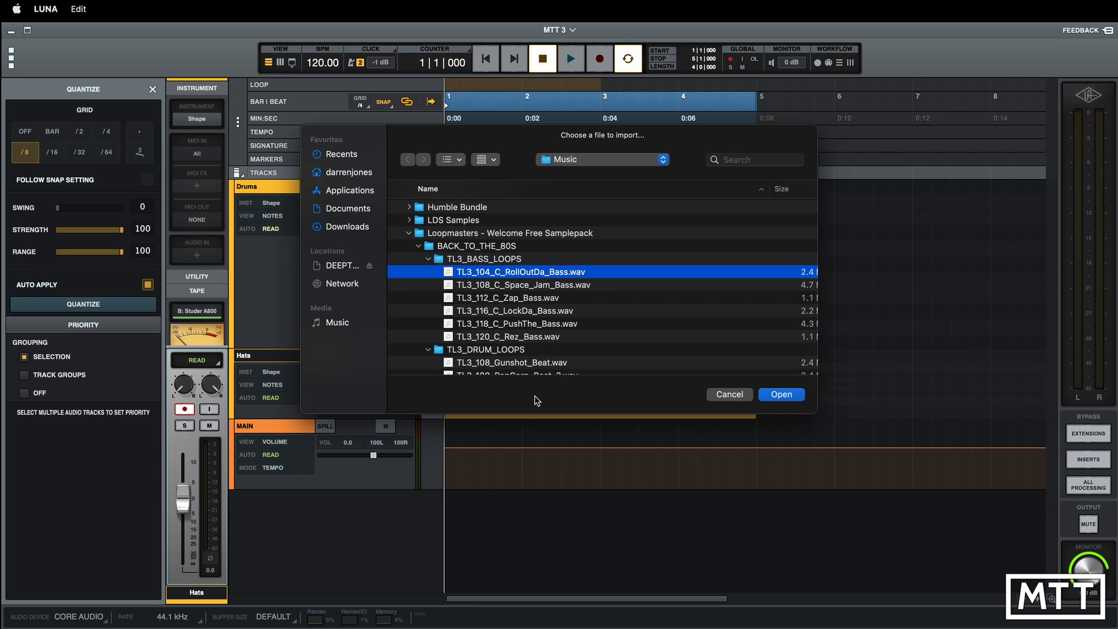
pyautogui.click(782, 396)
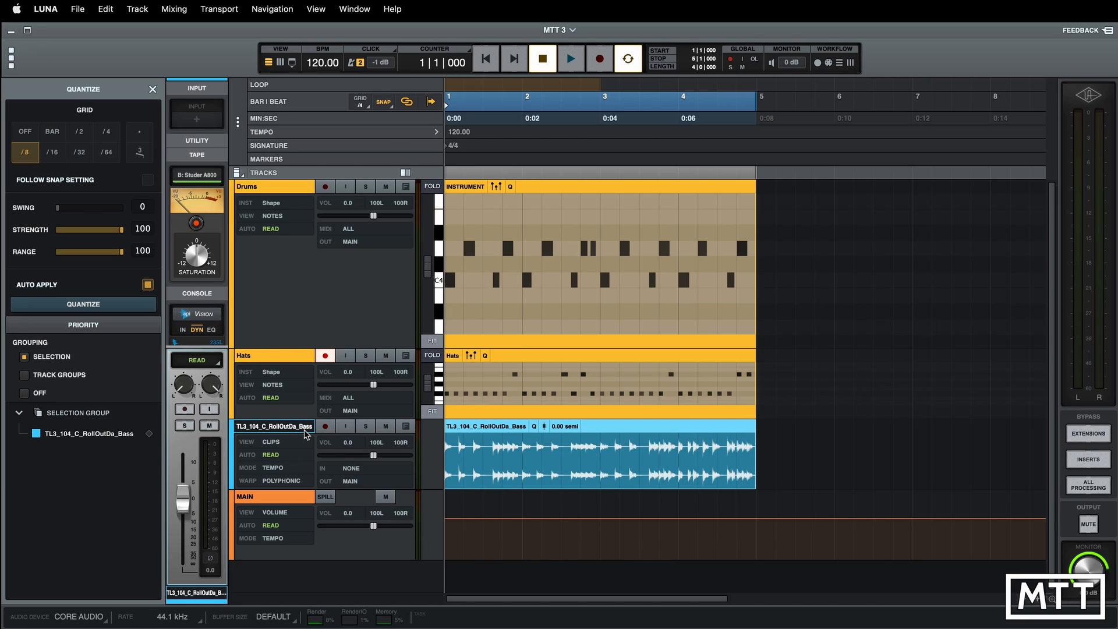
# - Set the session tempo to 104 BPM and play back the drums, hats and bass loop together
pyautogui.click(324, 60)
pyautogui.write('104')
pyautogui.press('Return')
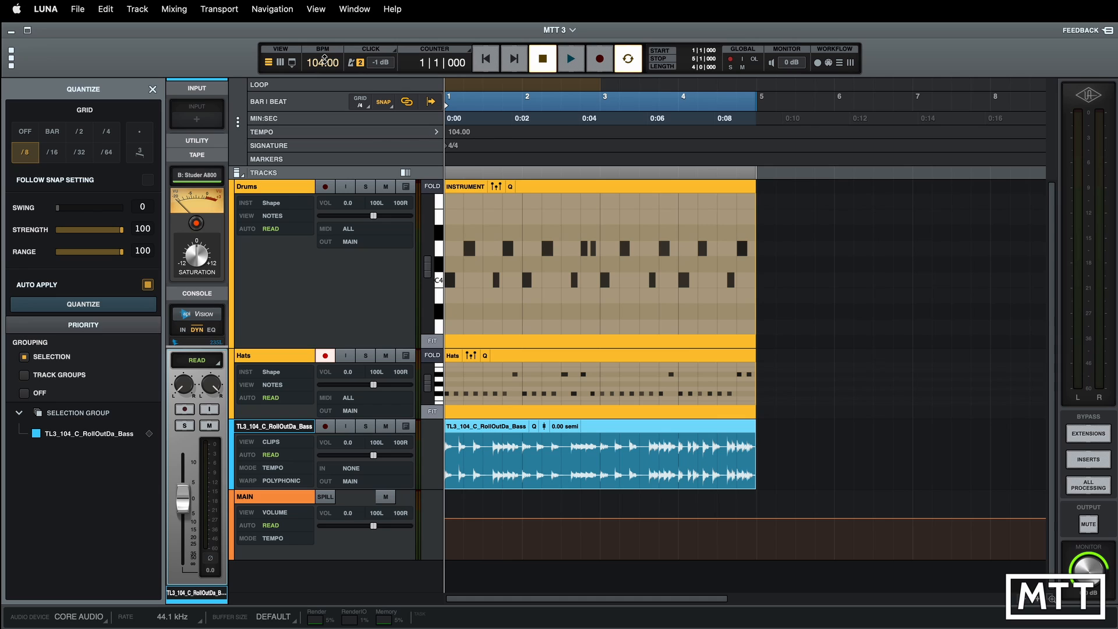
pyautogui.press('space')
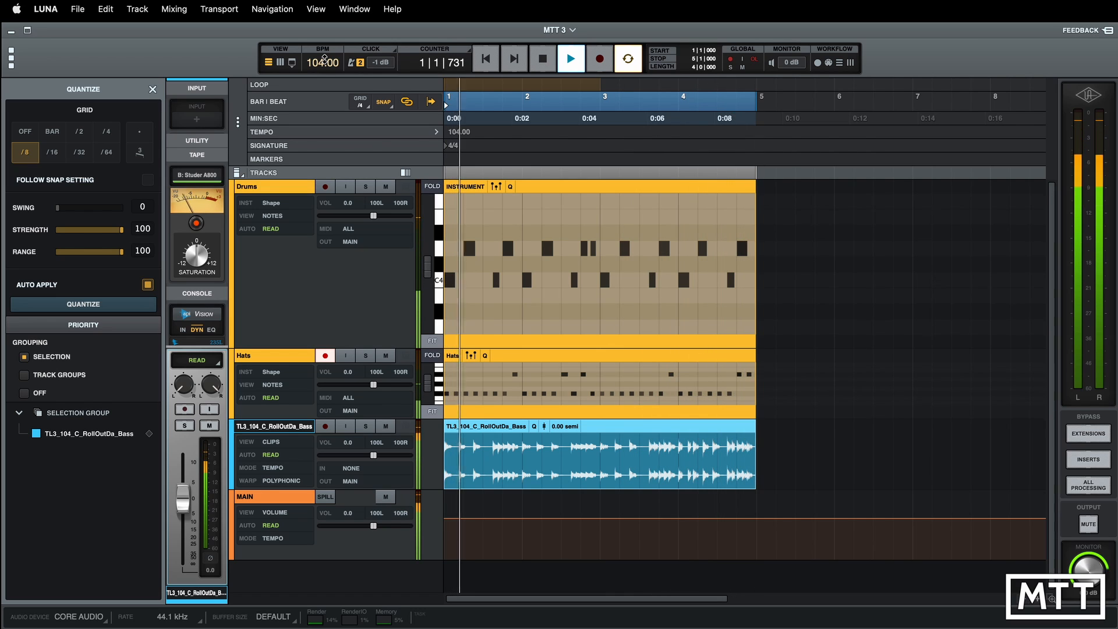
pyautogui.press('space')
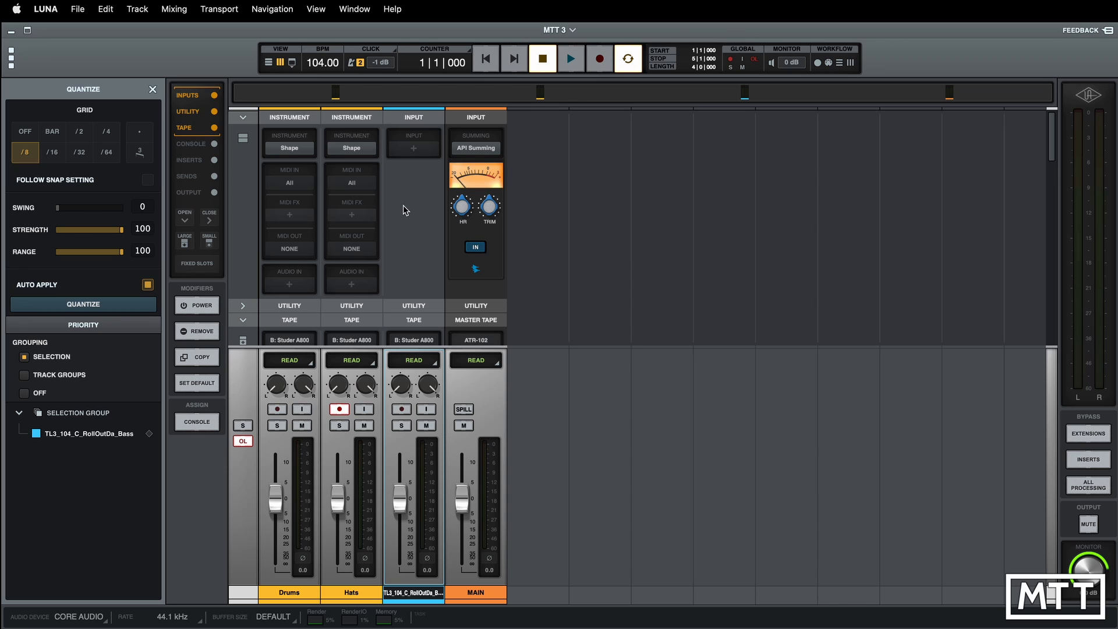
# - Look through the input, utility and tape sections of the mixer channels, expanding and collapsing the utility section
pyautogui.scroll(-2, 403, 205)
pyautogui.scroll(2, 403, 205)
pyautogui.scroll(-3, 419, 225)
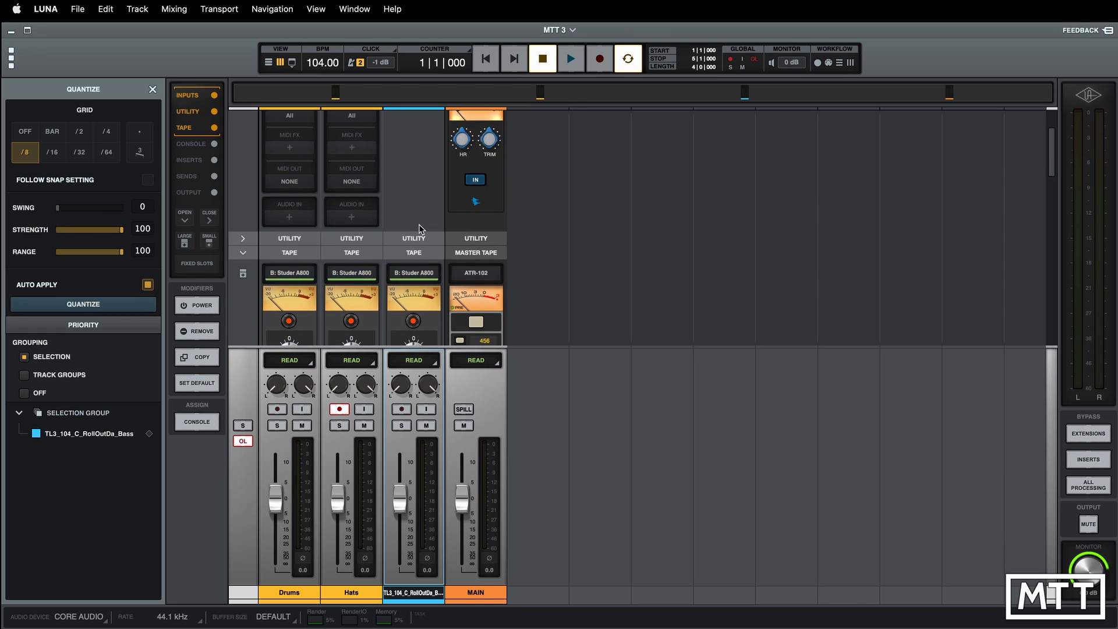
pyautogui.click(243, 239)
pyautogui.scroll(-2, 350, 254)
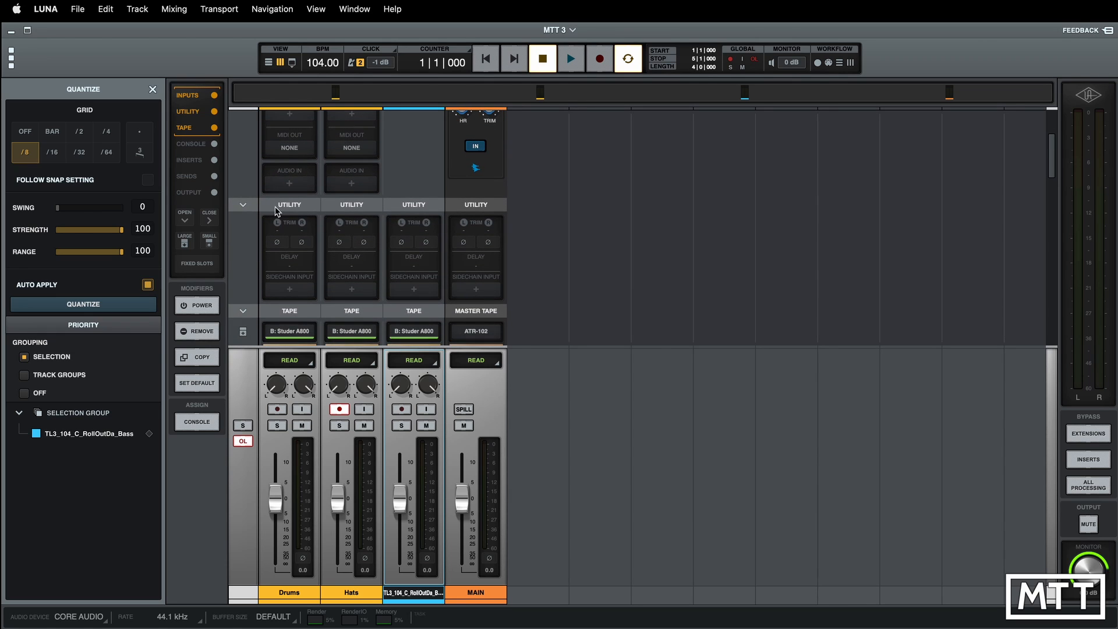
pyautogui.click(243, 206)
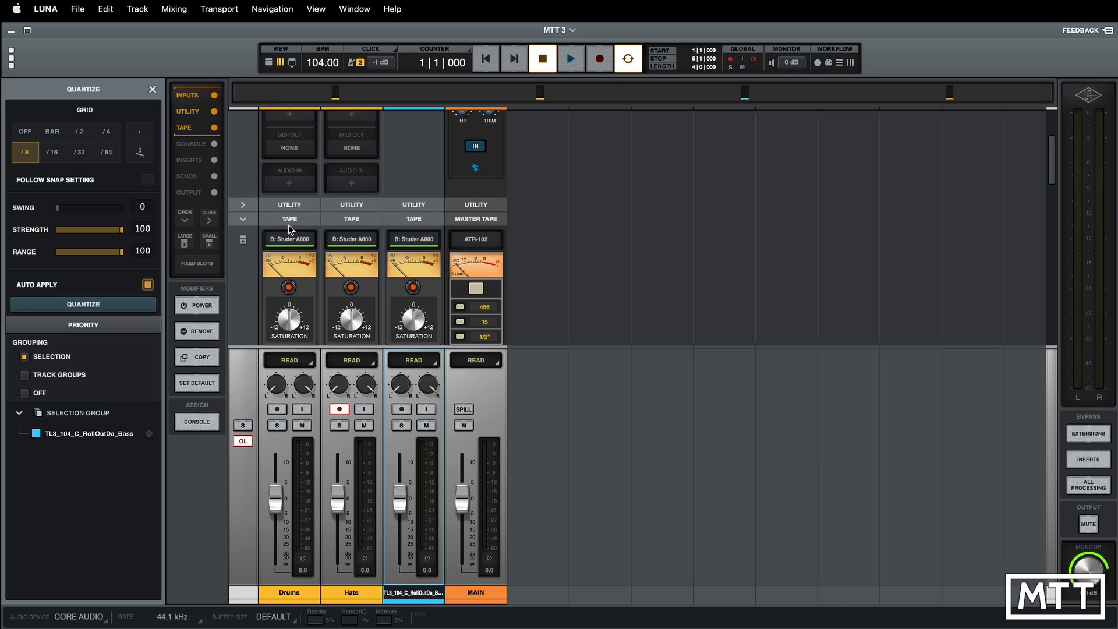
pyautogui.scroll(-2, 288, 225)
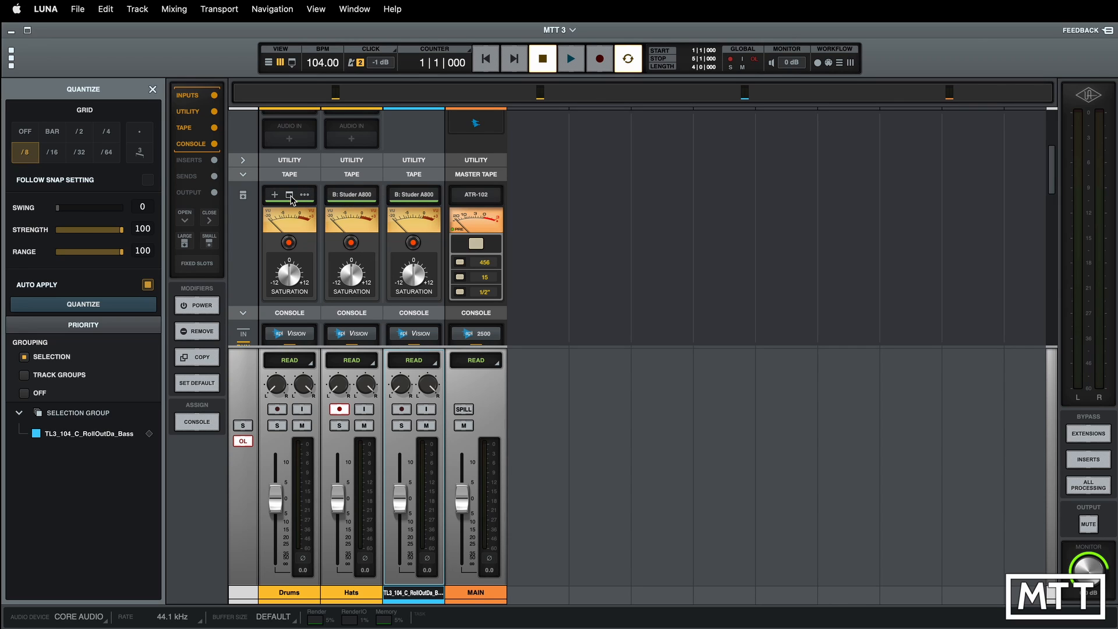
# - Open the tape machine settings from the Drums channel and view the available tape machines
pyautogui.click(305, 196)
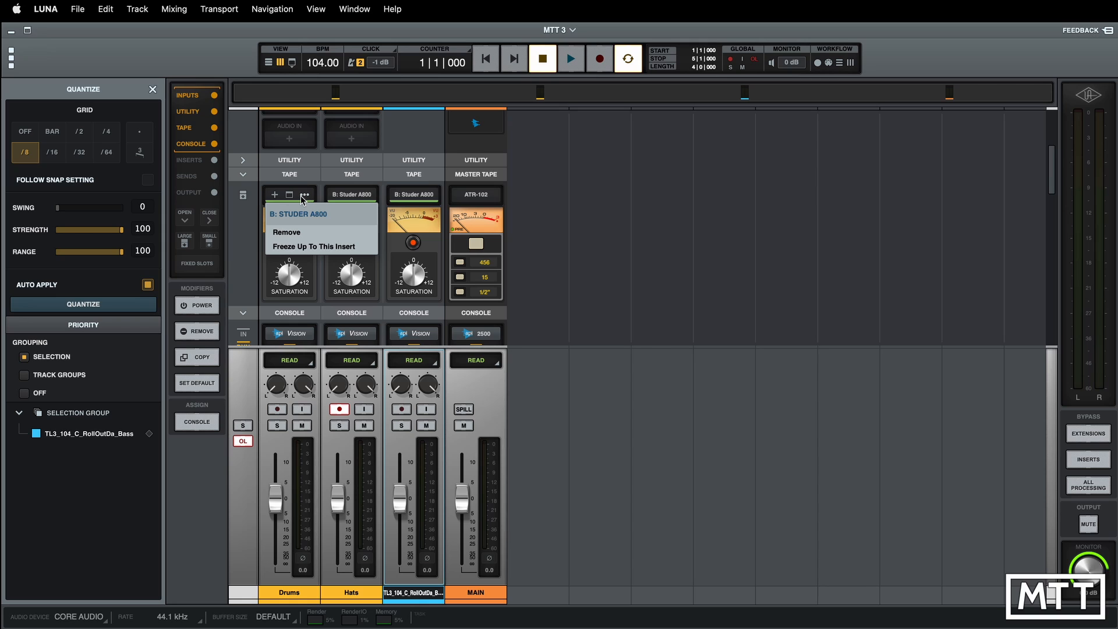
pyautogui.click(290, 196)
pyautogui.click(290, 196)
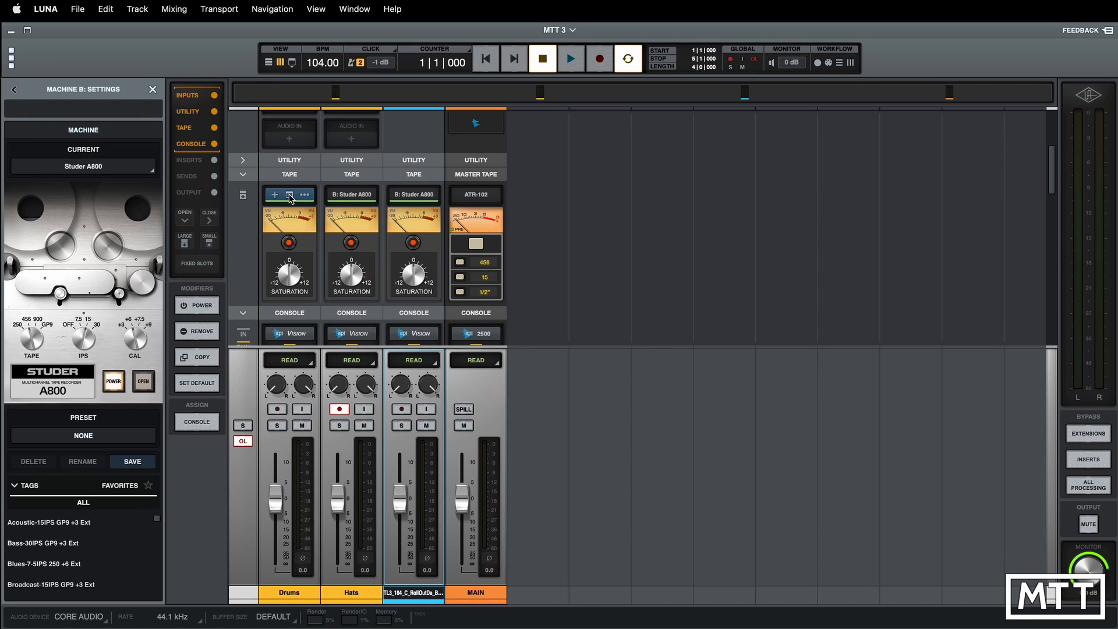
pyautogui.click(110, 168)
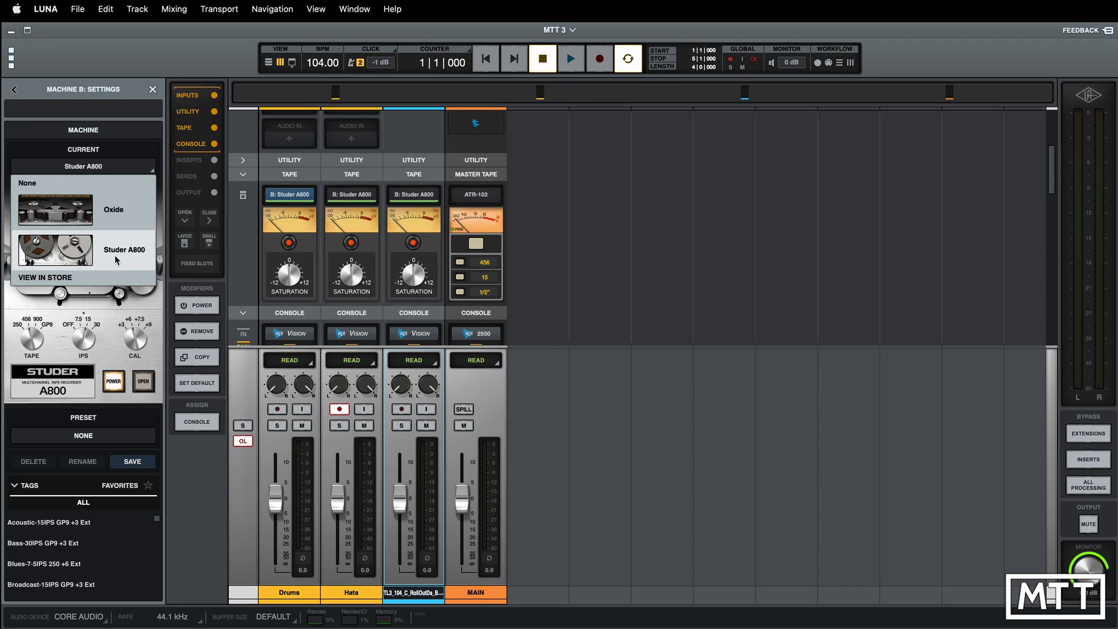
pyautogui.click(583, 230)
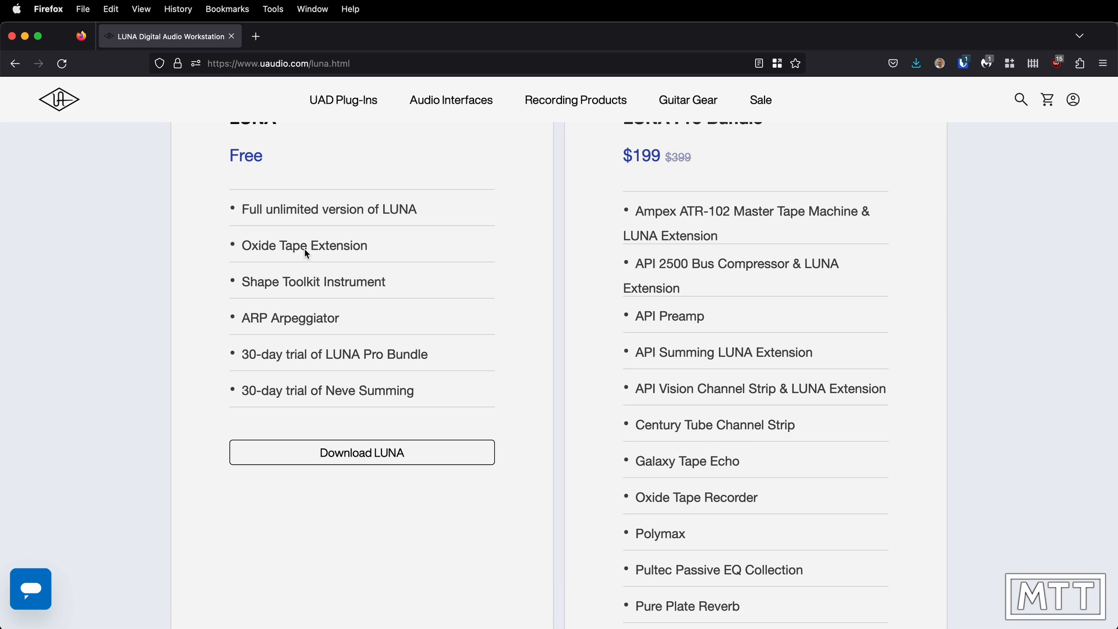
# - Switch to Firefox and compare the extensions included with free LUNA and the LUNA Pro Bundle on the product page
pyautogui.scroll(-5, 606, 389)
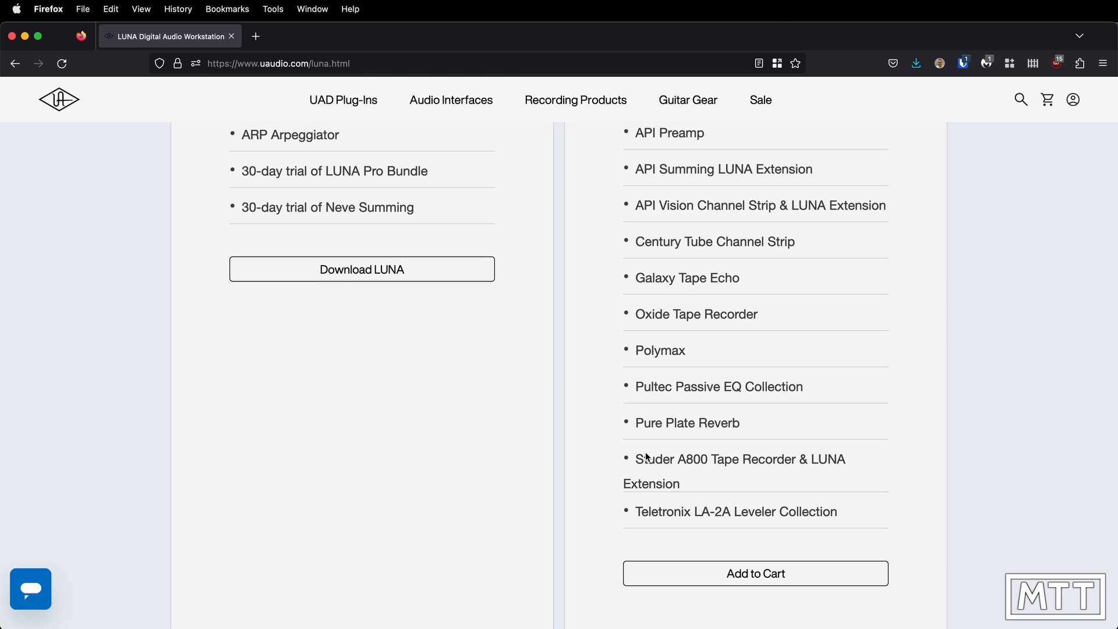
pyautogui.scroll(4, 643, 453)
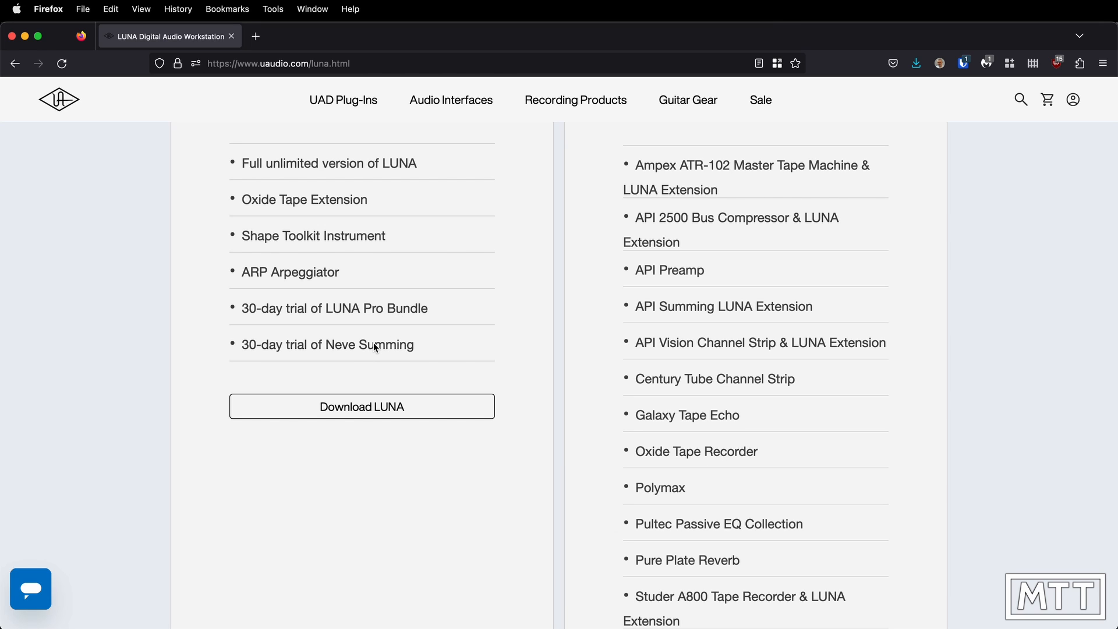
pyautogui.scroll(-9, 375, 348)
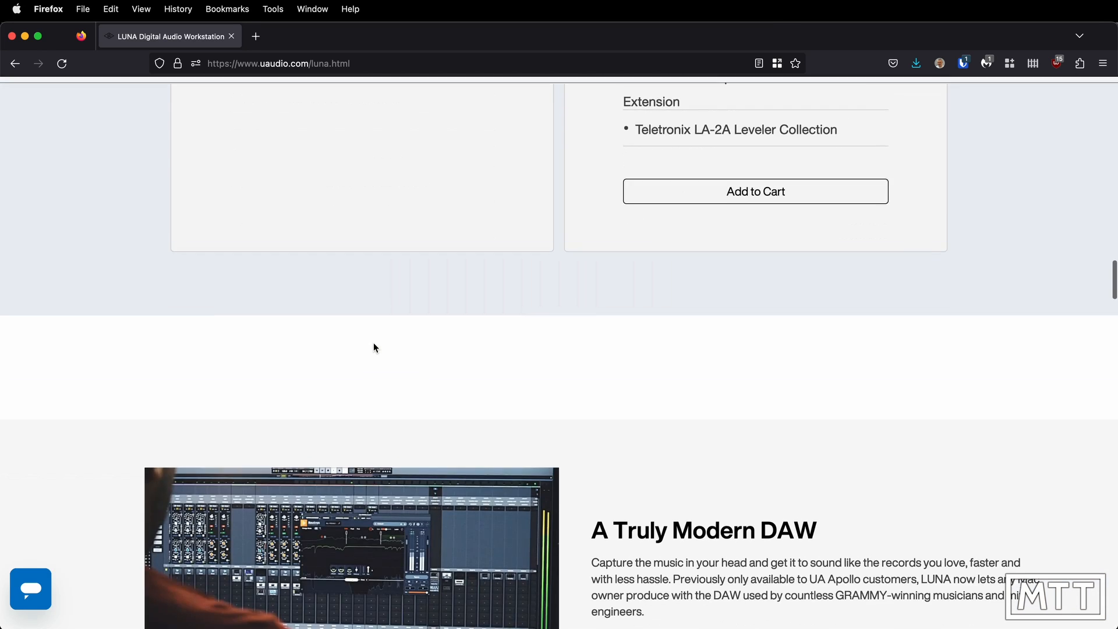
pyautogui.scroll(10, 375, 348)
pyautogui.scroll(3, 376, 348)
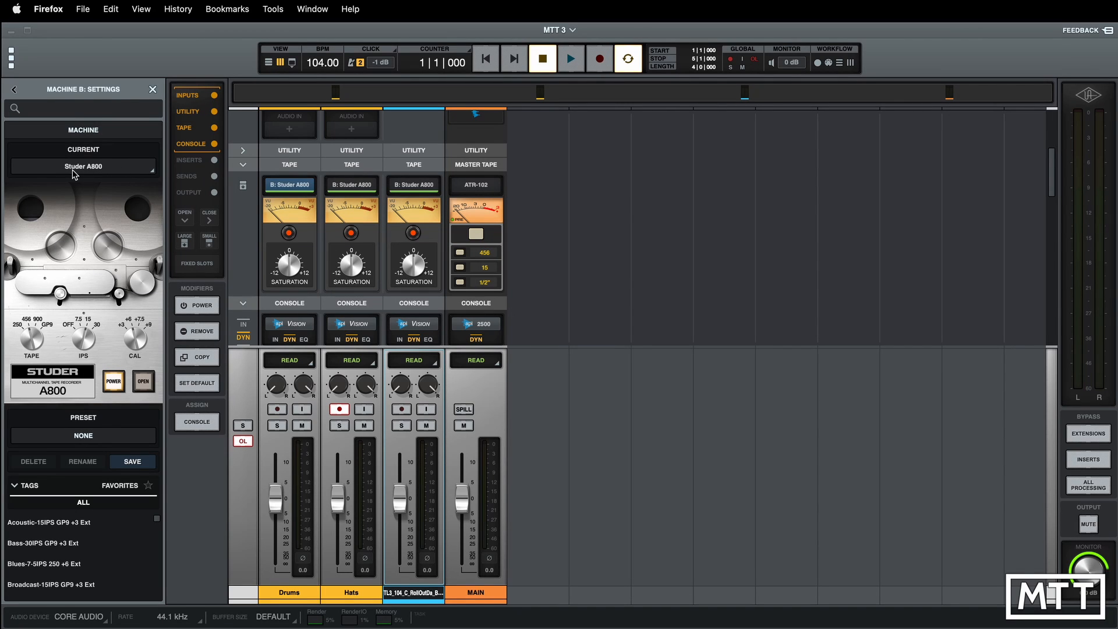
# - Return to LUNA and change tape machine B to Oxide
pyautogui.click(99, 171)
pyautogui.click(99, 171)
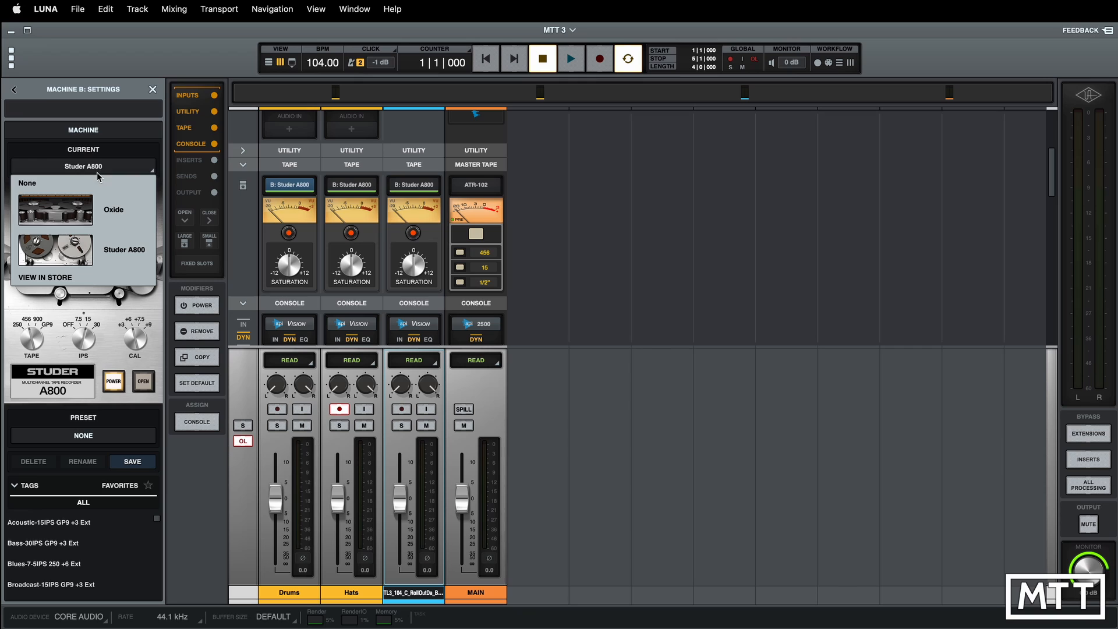
pyautogui.click(96, 217)
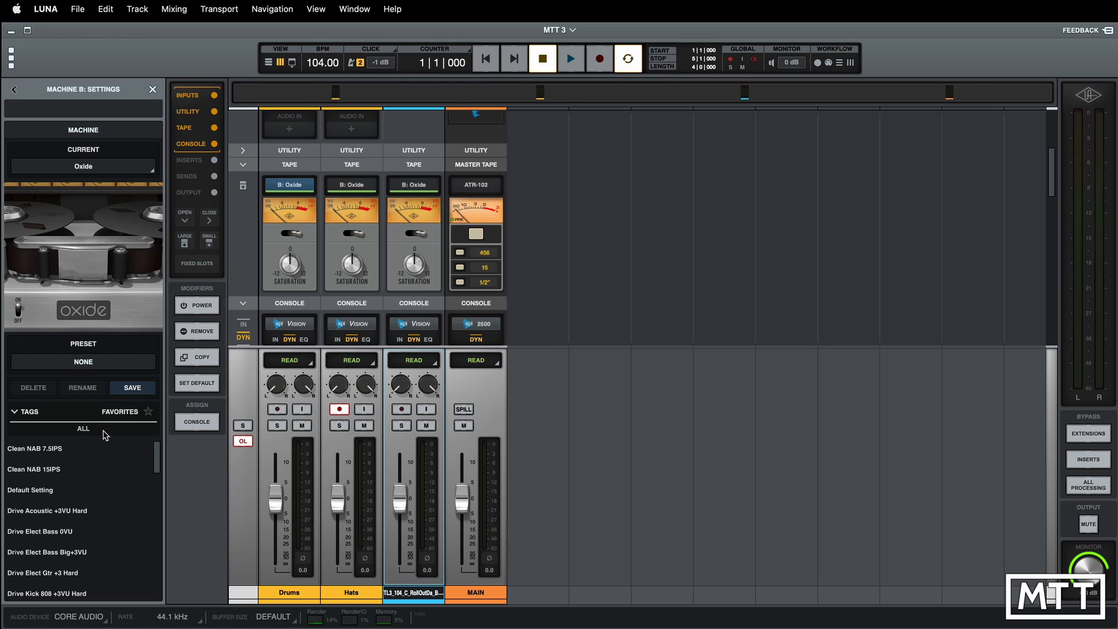
# - Solo the Drums track and audition its Oxide tape saturation during playback
pyautogui.moveTo(329, 331)
pyautogui.click(278, 426)
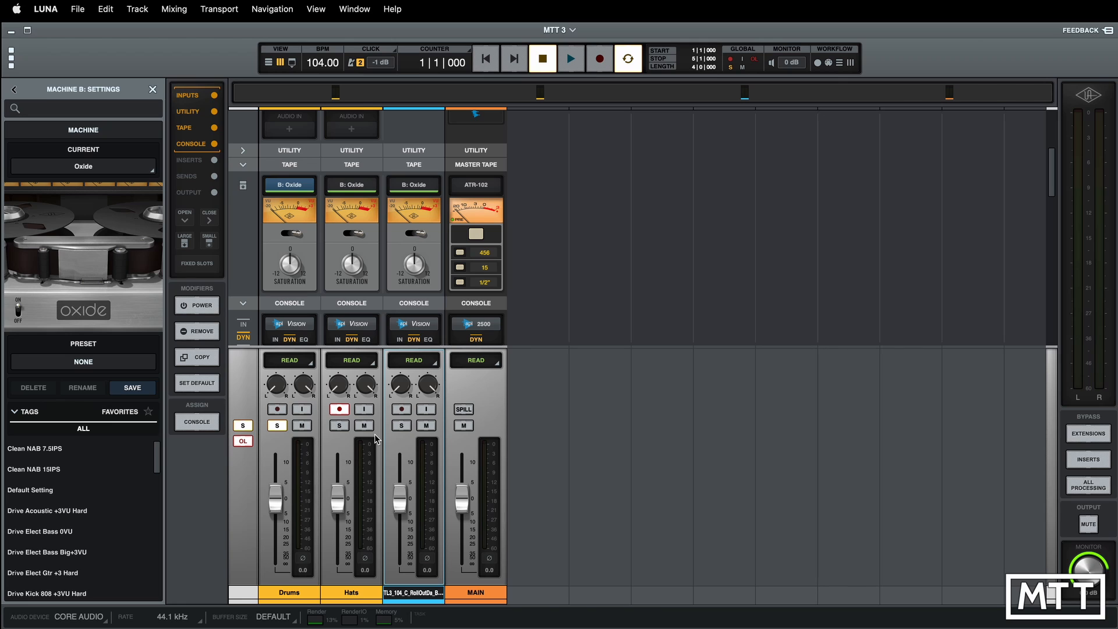
pyautogui.press('space')
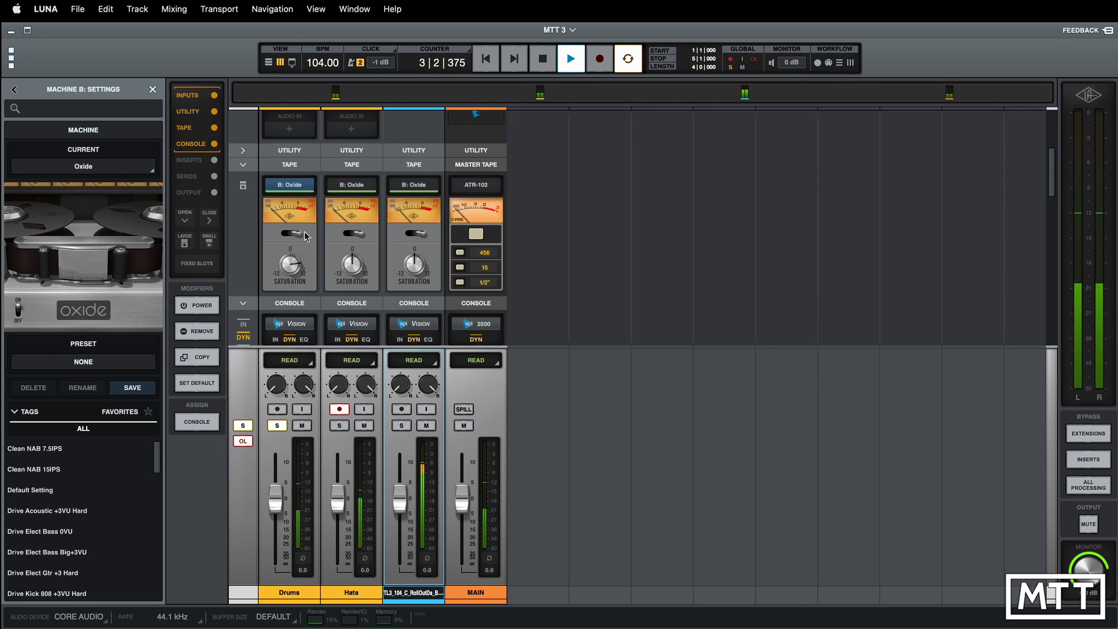
pyautogui.press('space')
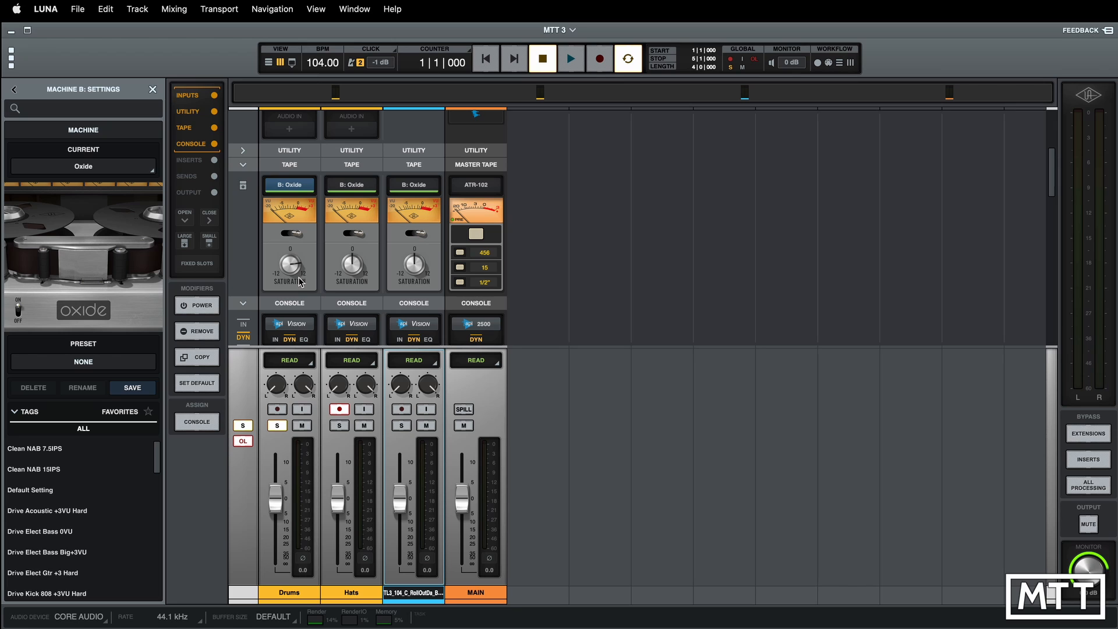
# - Collapse the tape section and examine the console dynamics, inserts and sends of the mixer channels
pyautogui.click(244, 166)
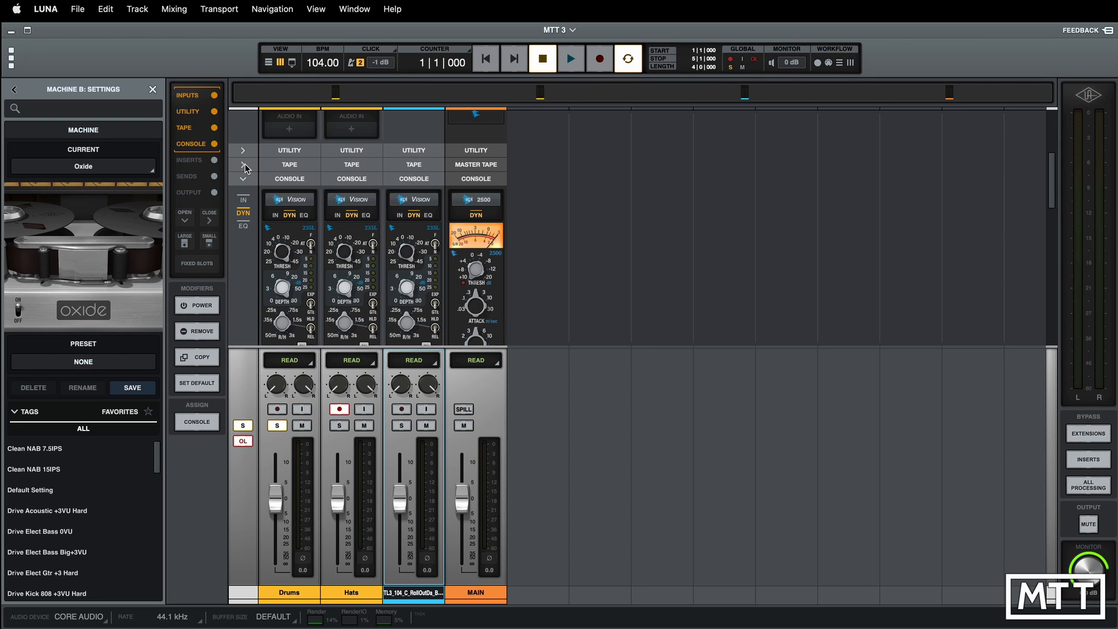
pyautogui.scroll(-3, 296, 248)
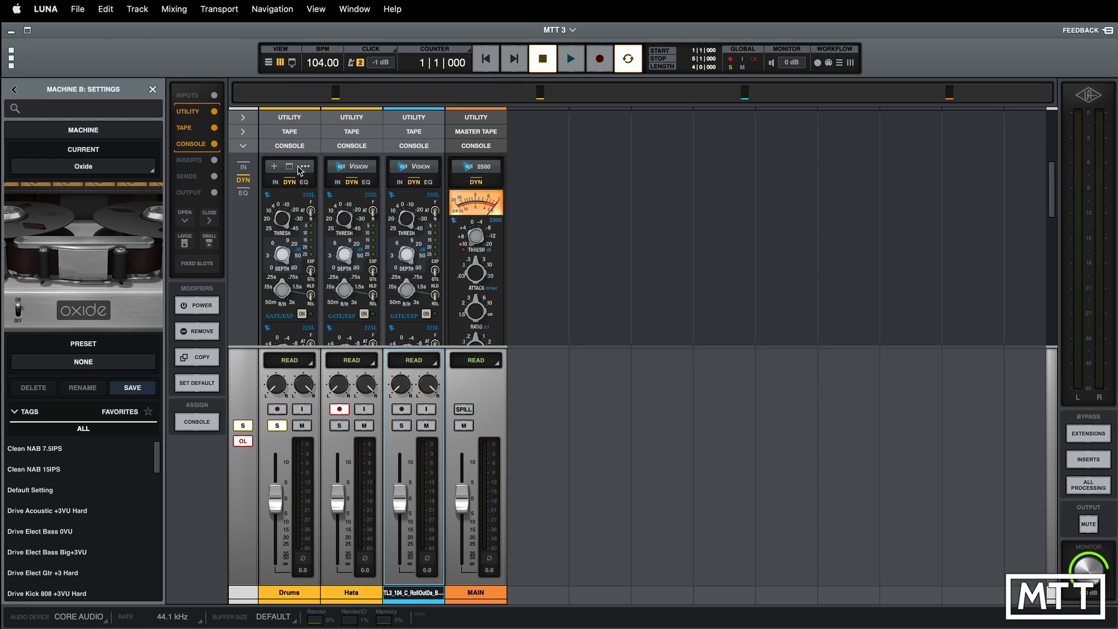
pyautogui.moveTo(292, 169)
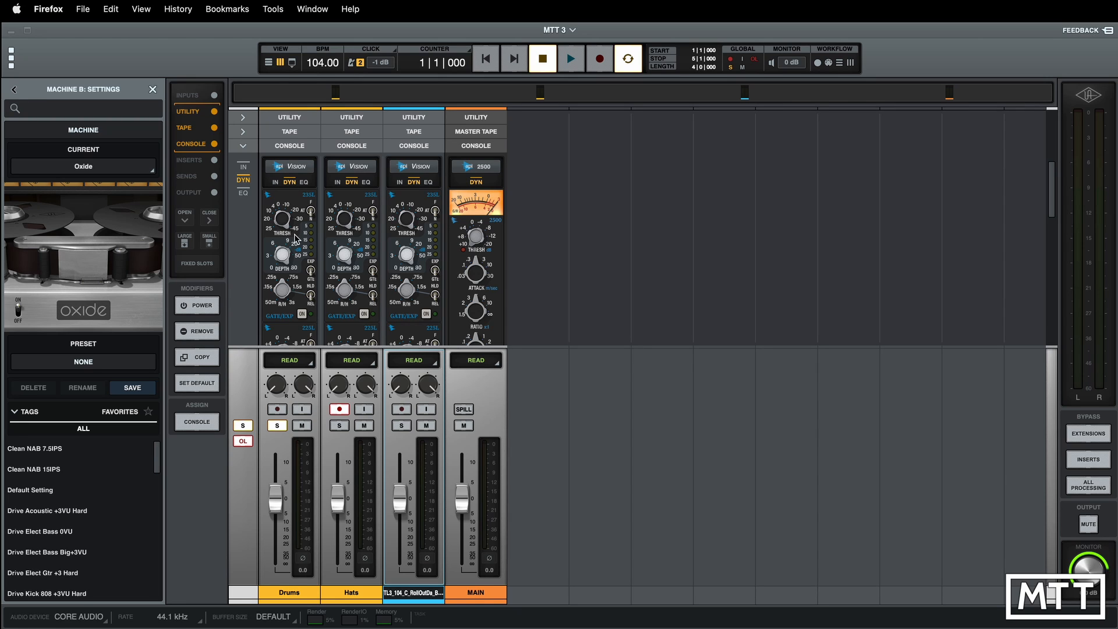
pyautogui.scroll(-2, 296, 239)
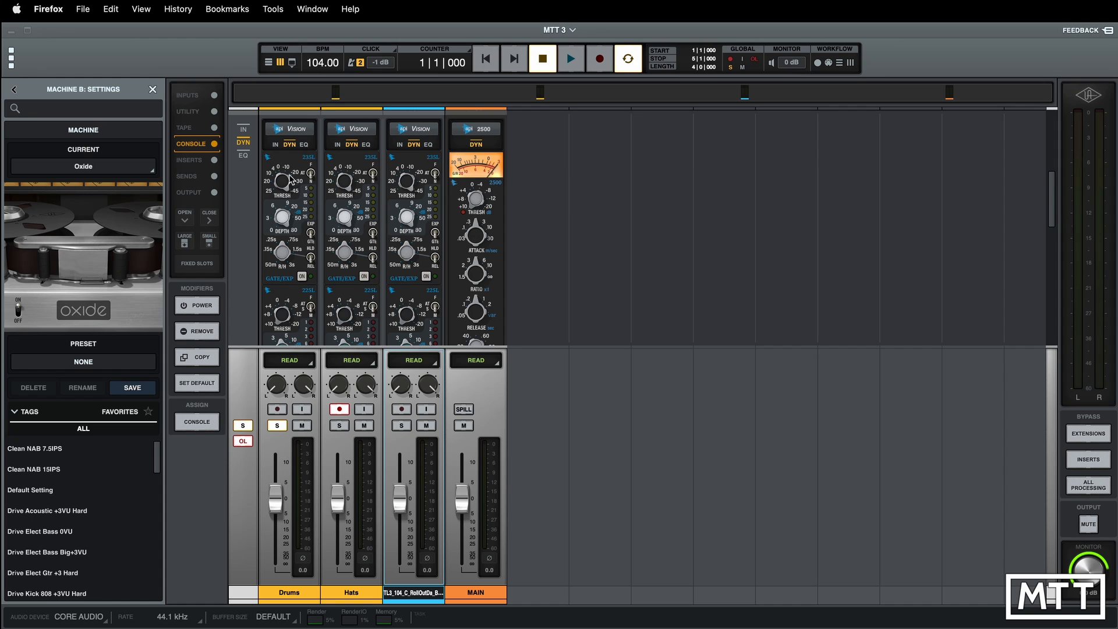
pyautogui.scroll(-1, 289, 276)
pyautogui.scroll(-3, 289, 276)
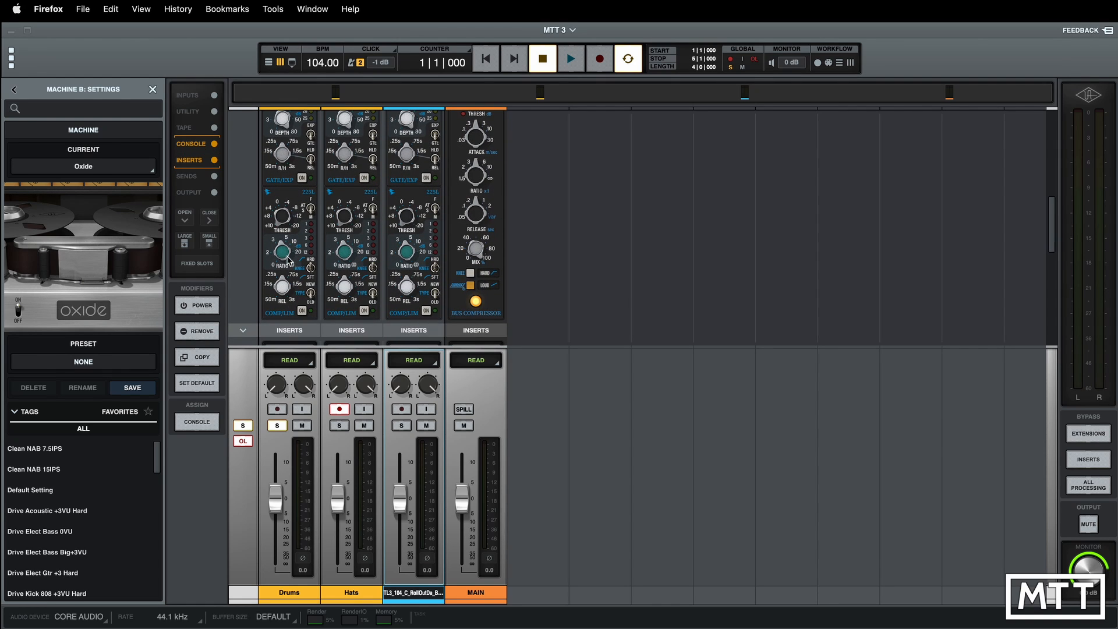
pyautogui.scroll(-1, 298, 283)
pyautogui.scroll(-4, 298, 283)
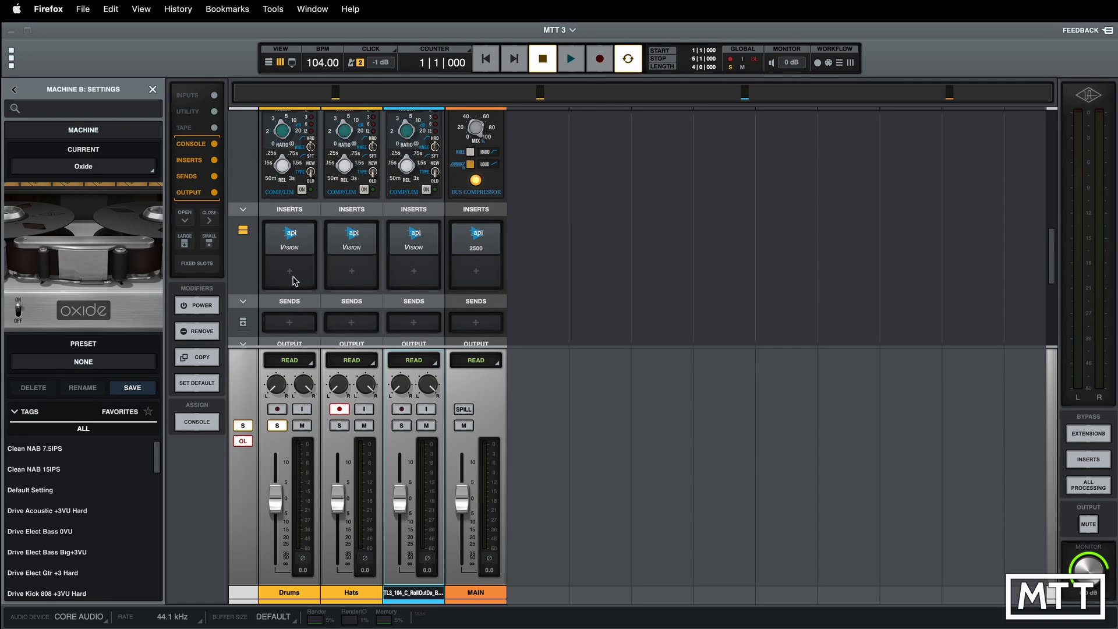
# - Remove the API Vision plug-in from the first insert slot of the Drums channel
pyautogui.moveTo(297, 243)
pyautogui.click(306, 250)
pyautogui.click(306, 250)
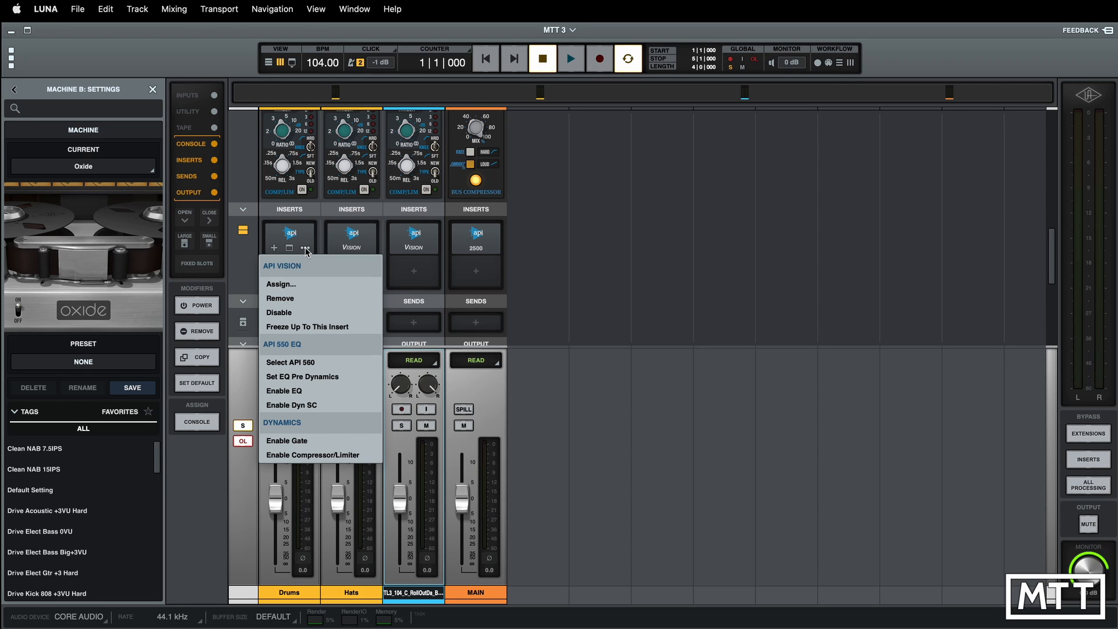
pyautogui.click(292, 299)
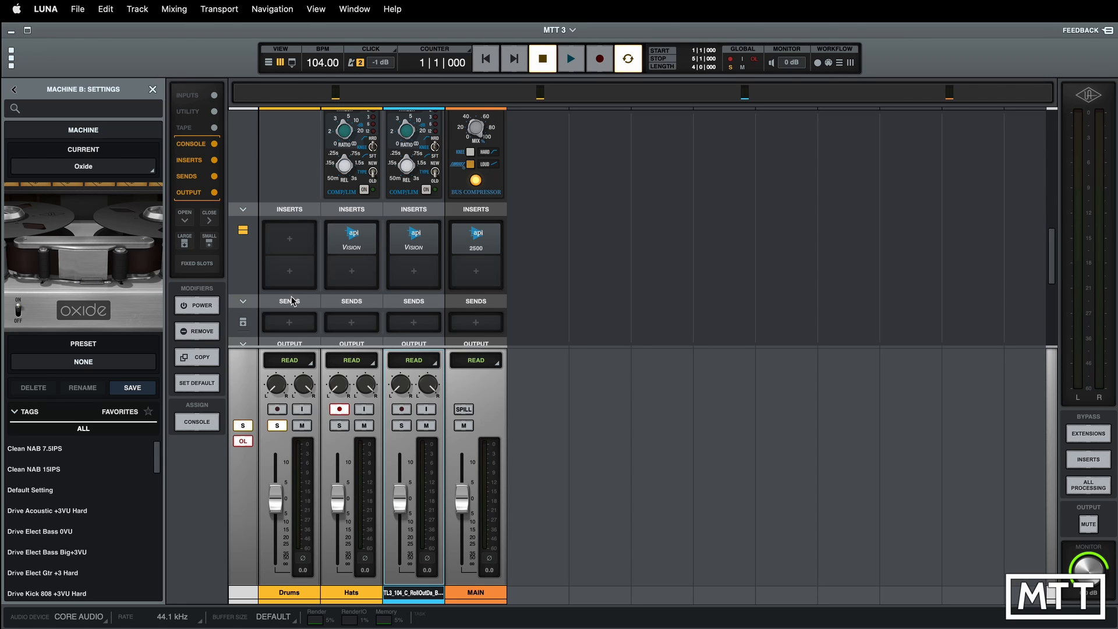
# - Load FabFilter Pro-Q 3 into the first insert of the Drums channel and close the plug-in window
pyautogui.click(293, 244)
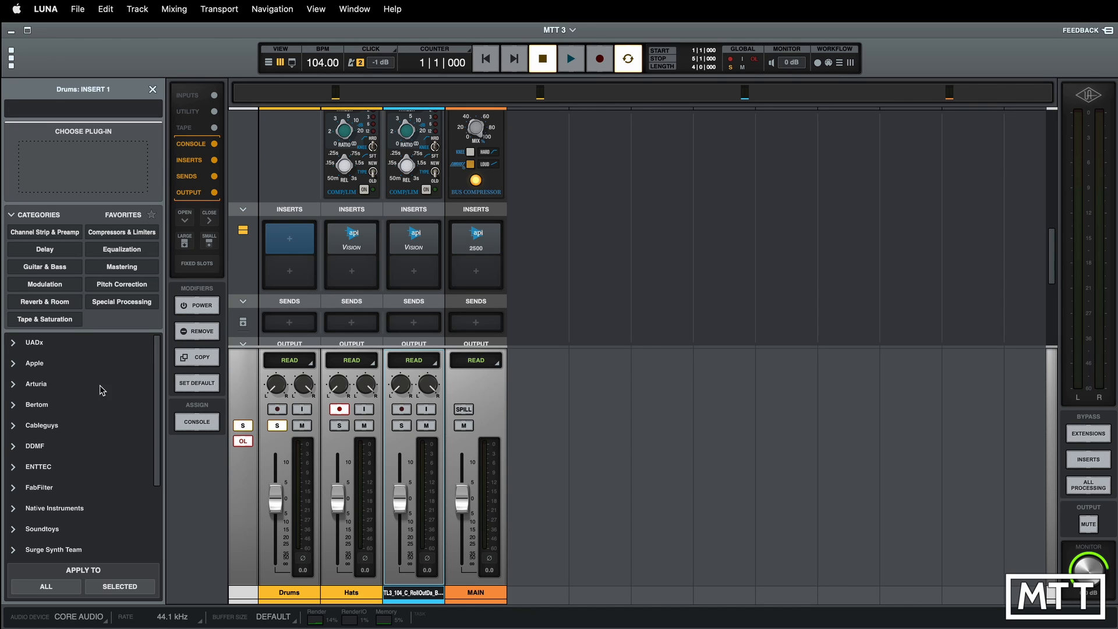
pyautogui.scroll(-5, 81, 451)
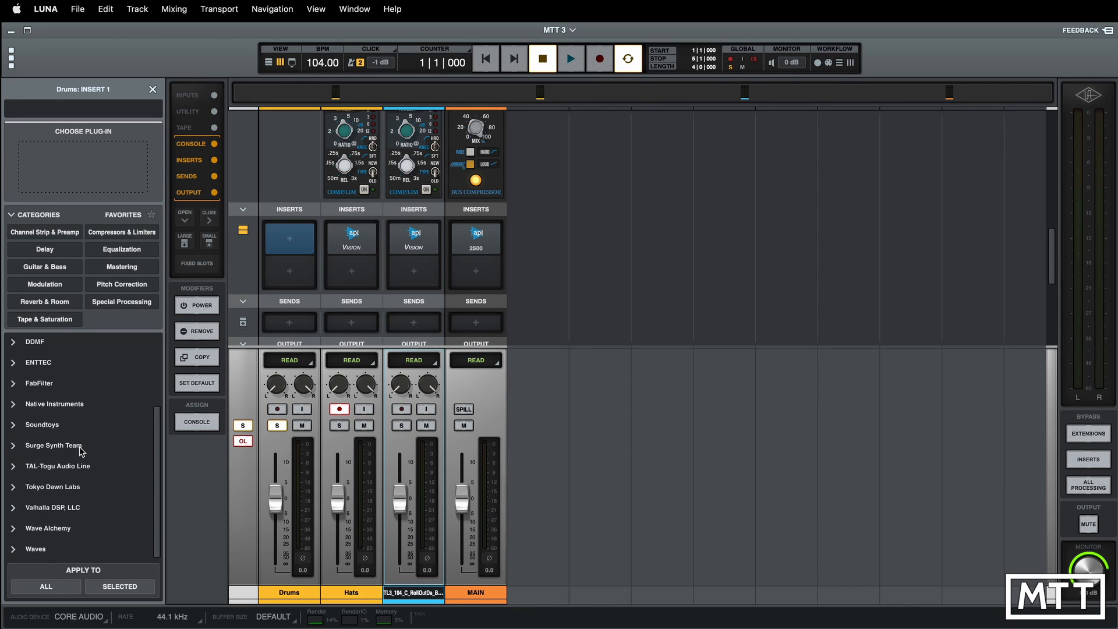
pyautogui.click(13, 384)
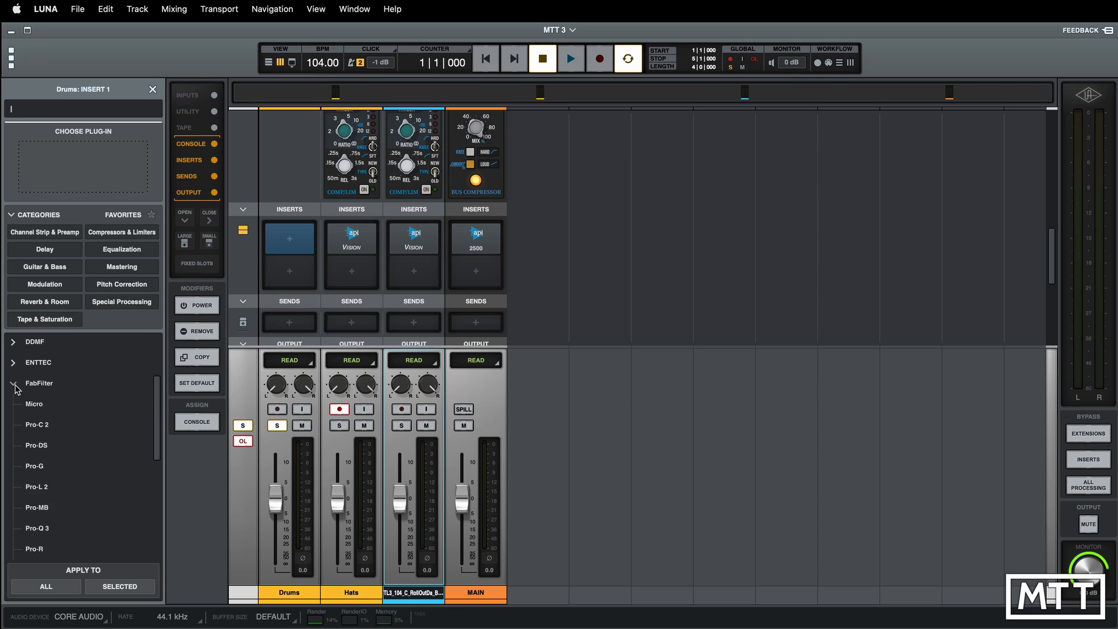
pyautogui.scroll(-5, 55, 430)
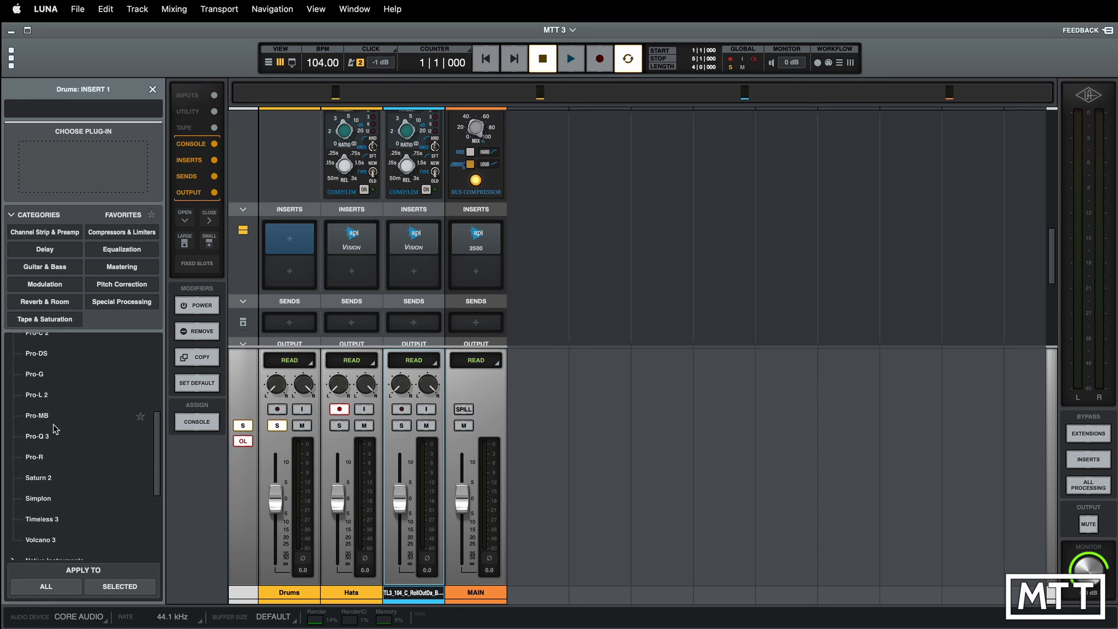
pyautogui.click(40, 436)
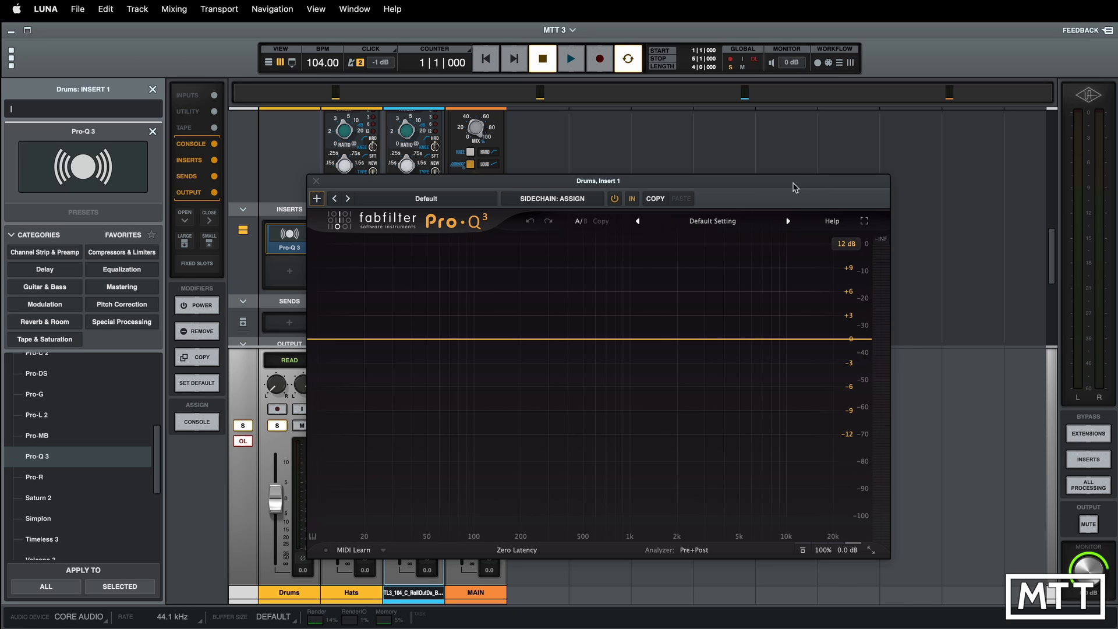
pyautogui.click(318, 182)
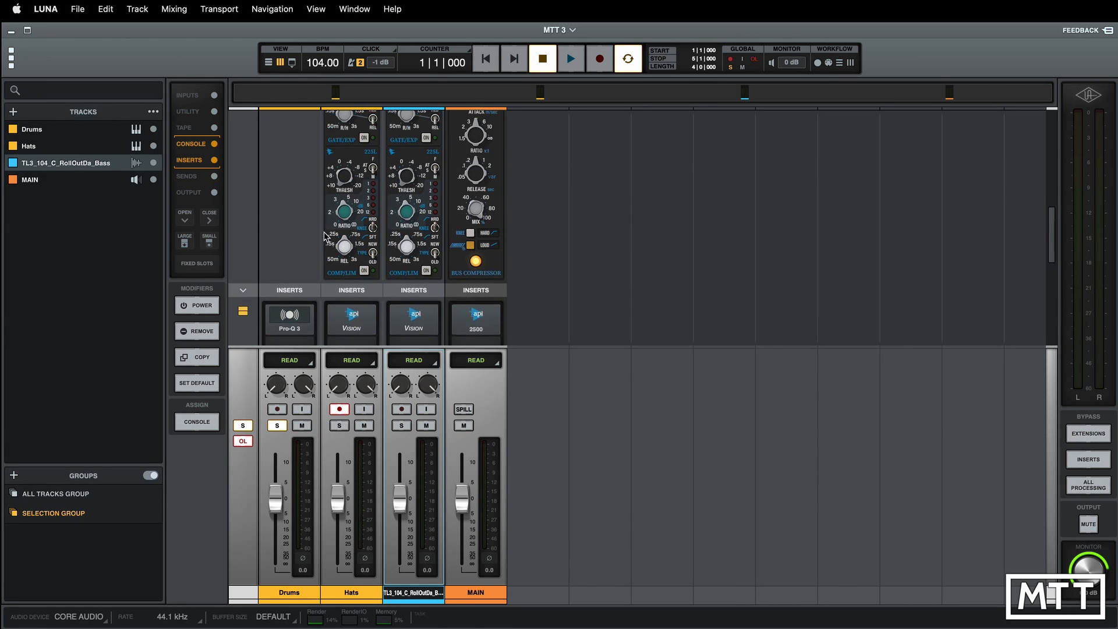
# - Check the console extensions available for the Drums channel and leave its console slot empty
pyautogui.scroll(5, 324, 232)
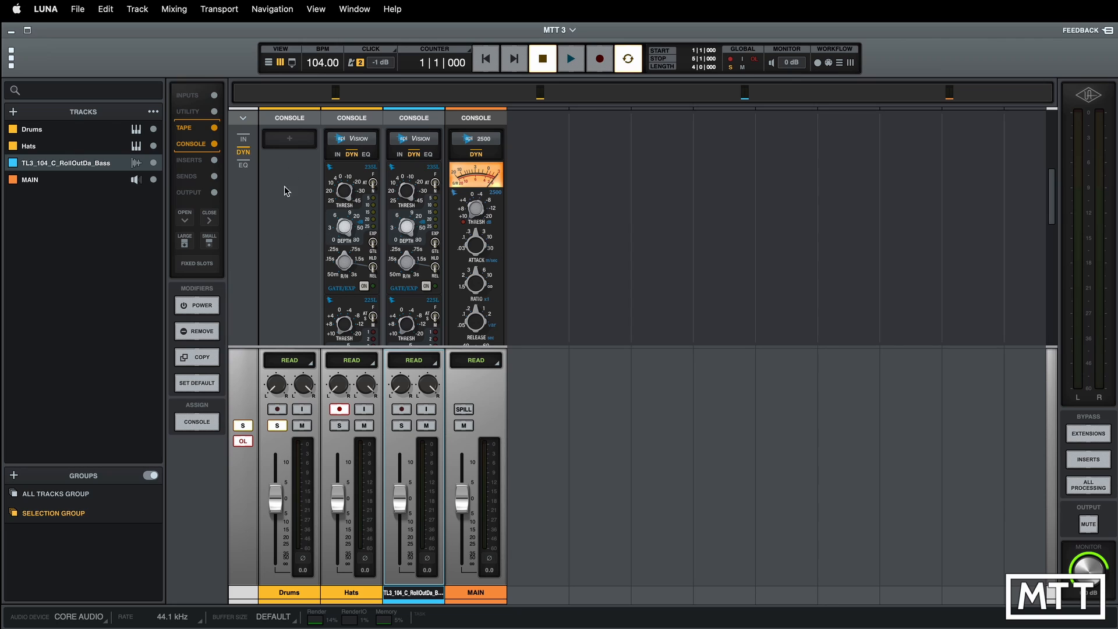
pyautogui.click(290, 138)
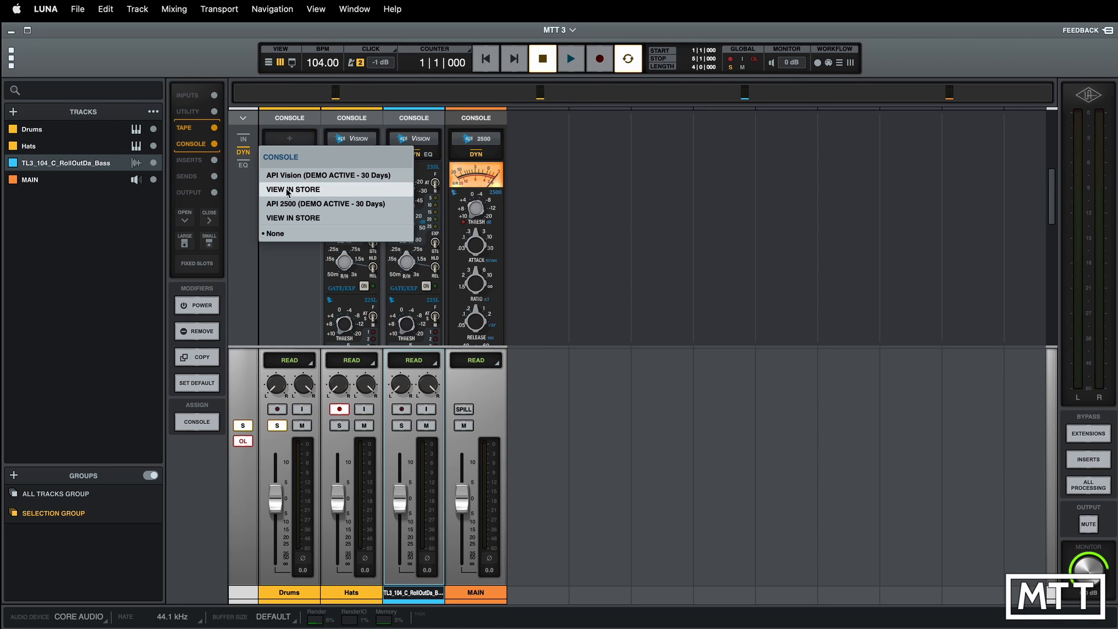
pyautogui.click(284, 273)
pyautogui.scroll(-5, 283, 272)
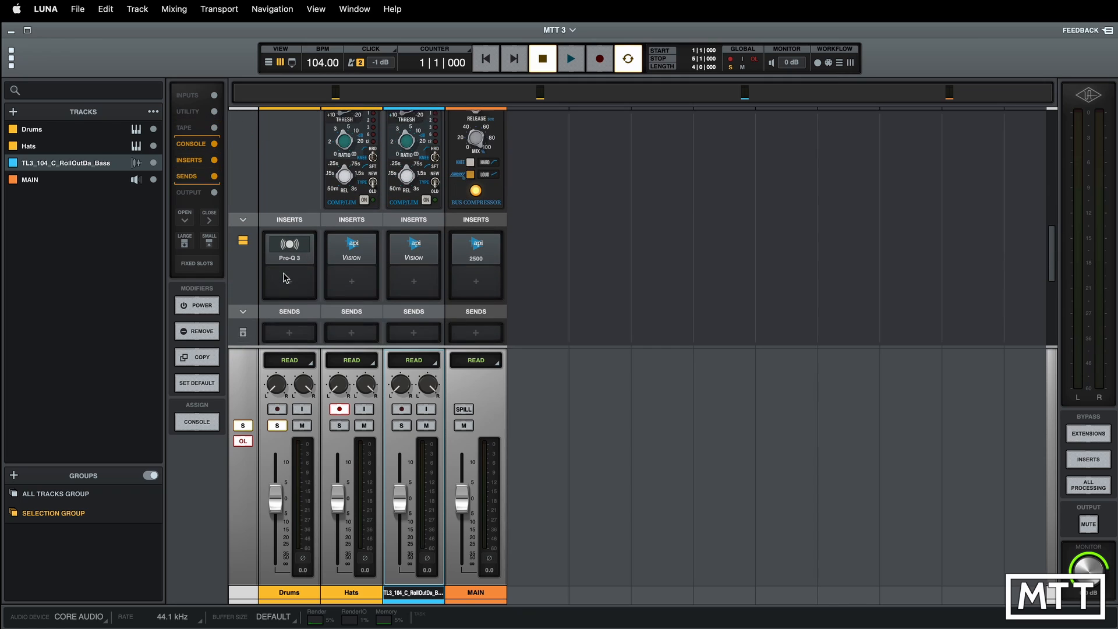
# - Reopen the Drums channel's Pro-Q 3 window for a look and close it again
pyautogui.click(291, 234)
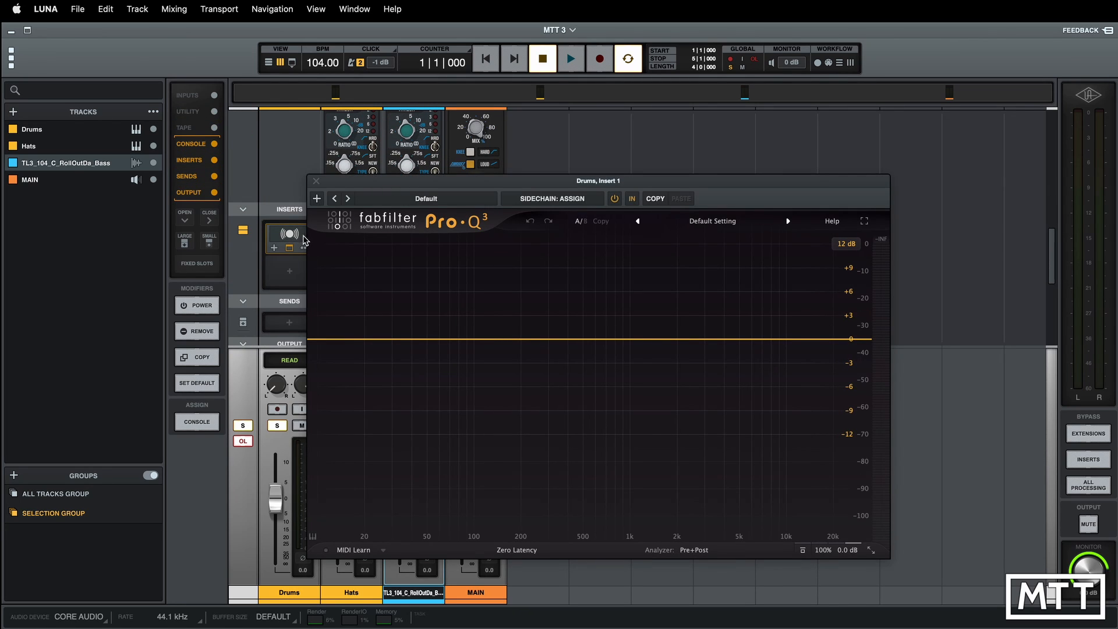
pyautogui.click(316, 181)
pyautogui.click(316, 209)
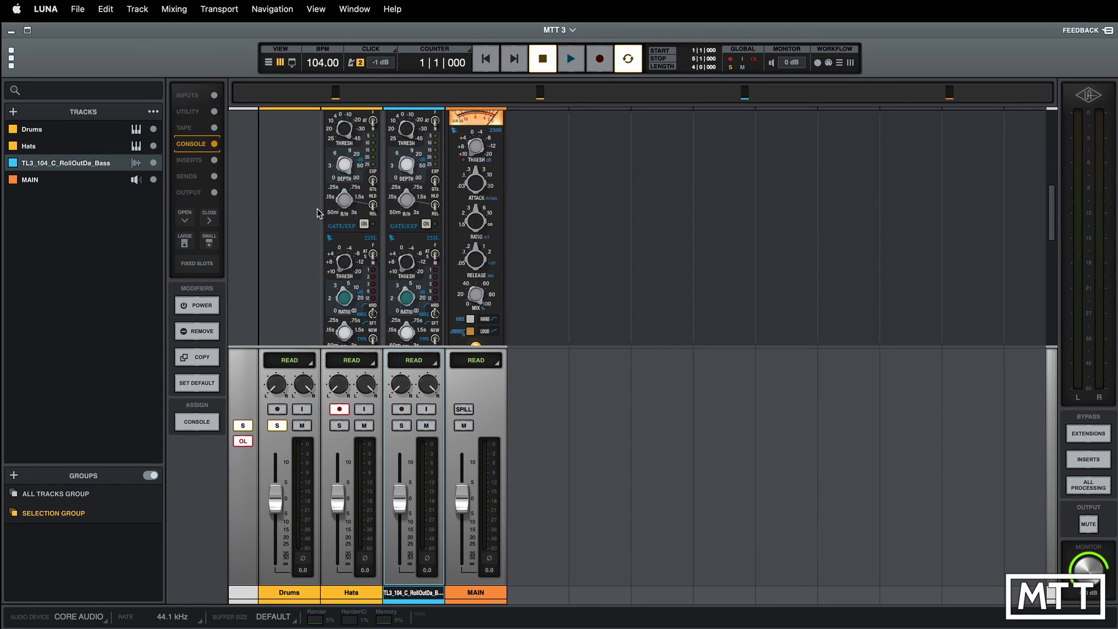
# - Compare the EQ, input and dynamics views of the console section on the Hats and bass channels
pyautogui.scroll(3, 319, 213)
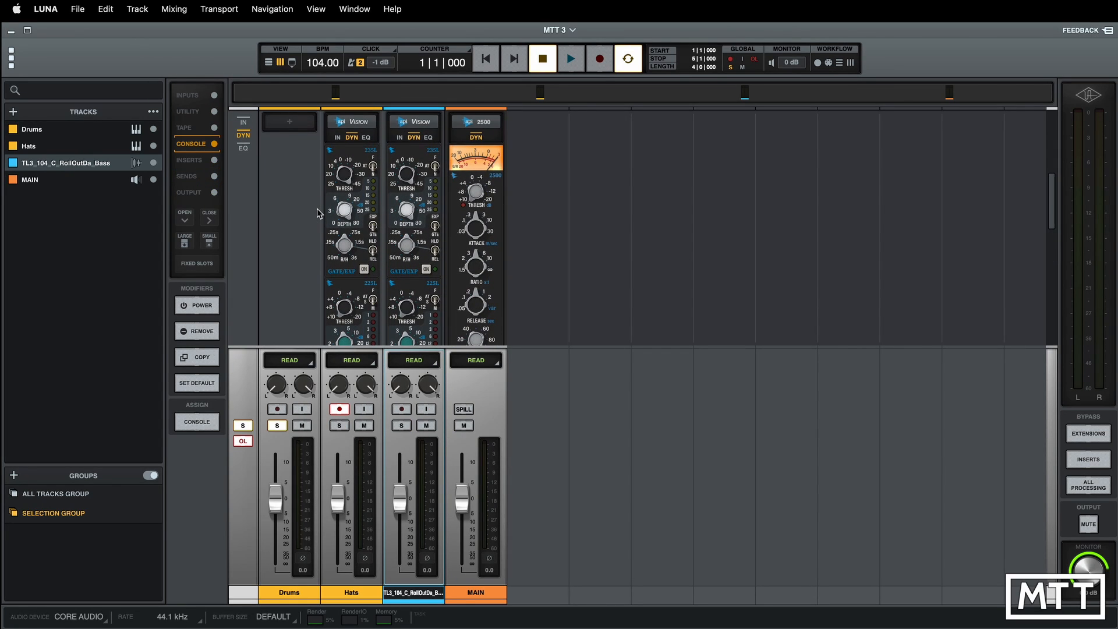
pyautogui.scroll(-8, 319, 213)
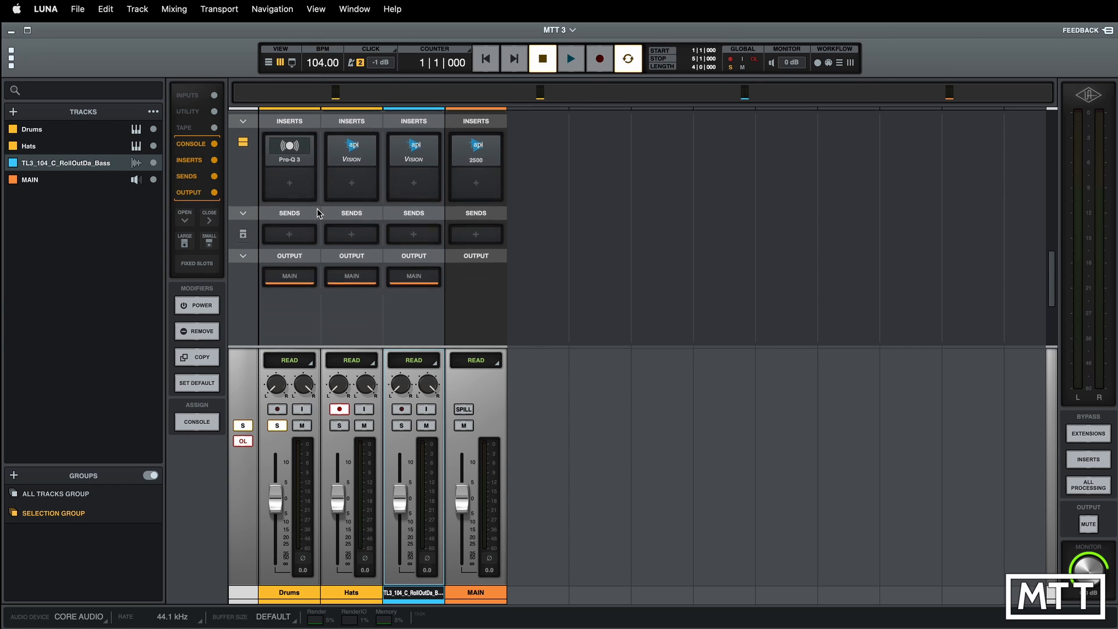
pyautogui.scroll(8, 318, 210)
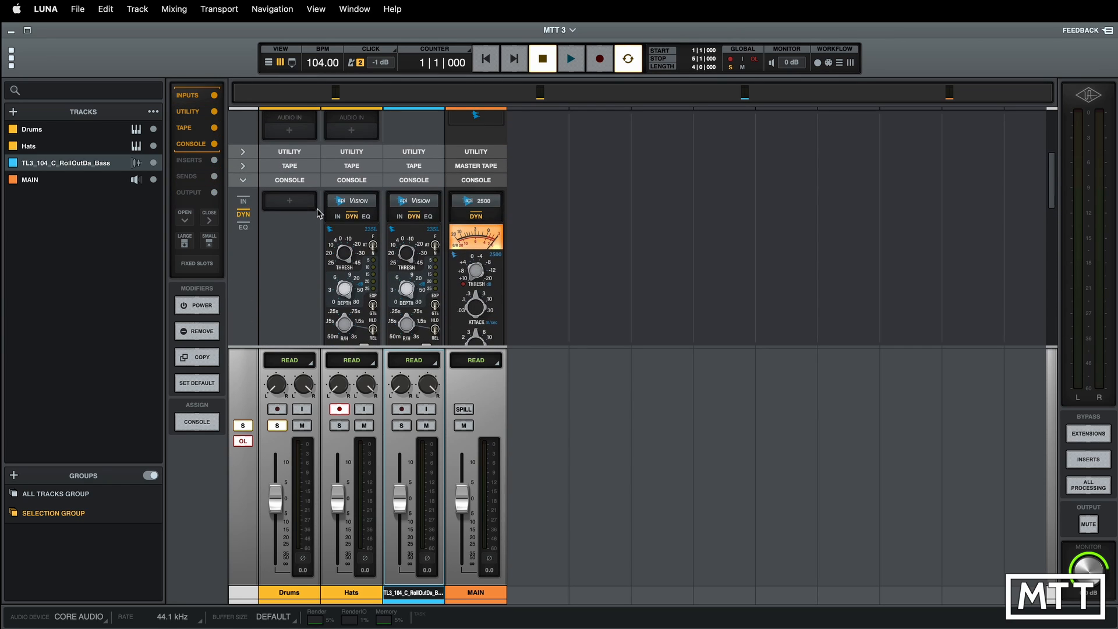
pyautogui.click(244, 228)
pyautogui.scroll(-3, 264, 237)
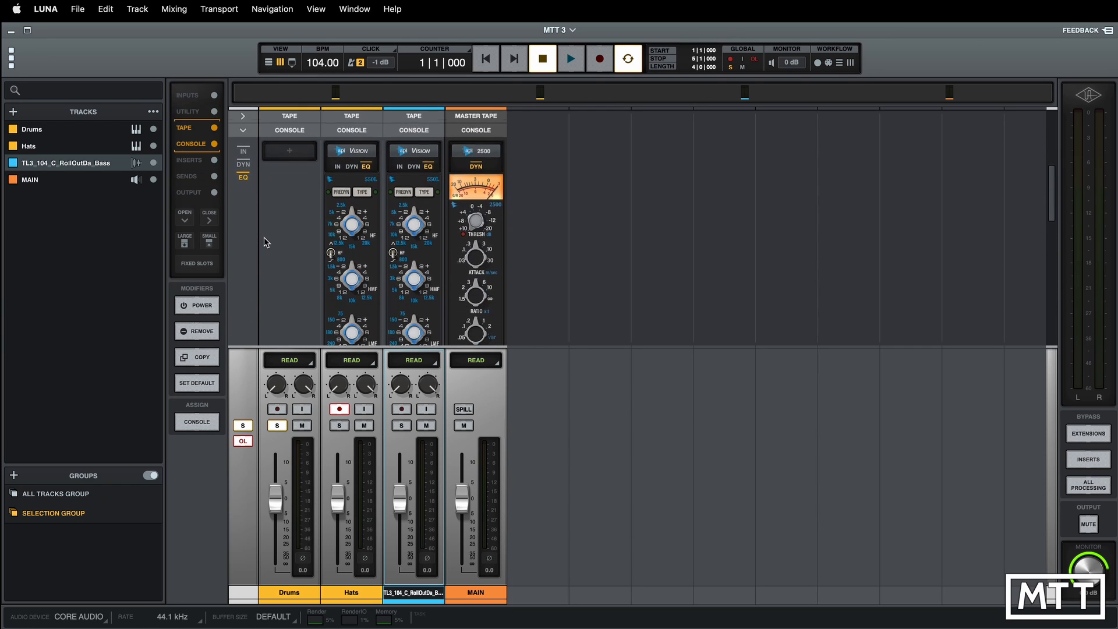
pyautogui.scroll(-5, 259, 175)
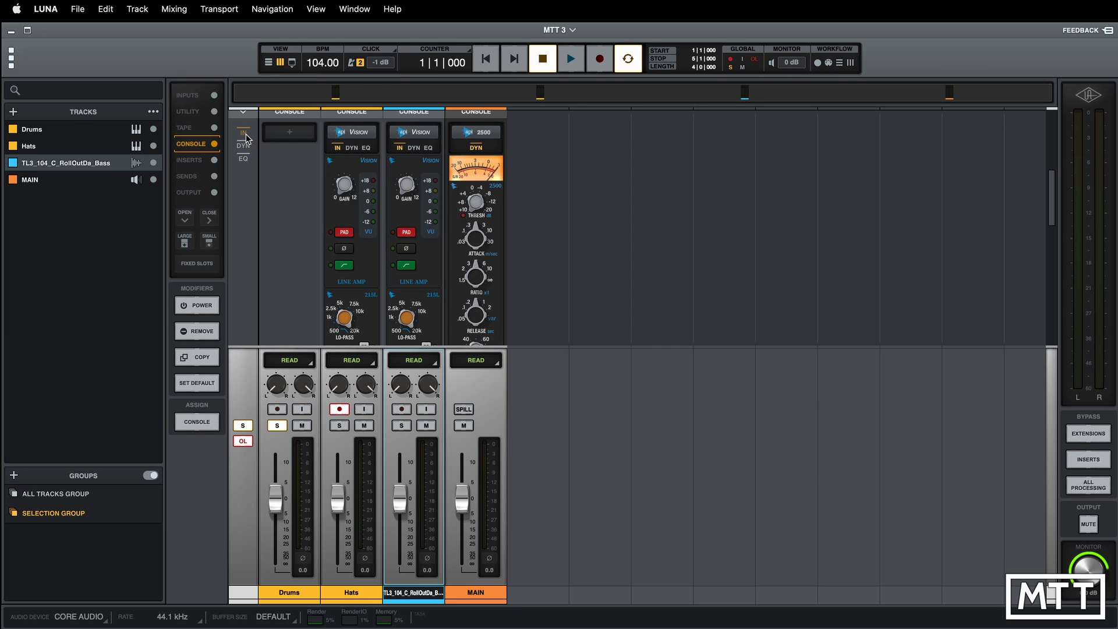
pyautogui.scroll(3, 269, 202)
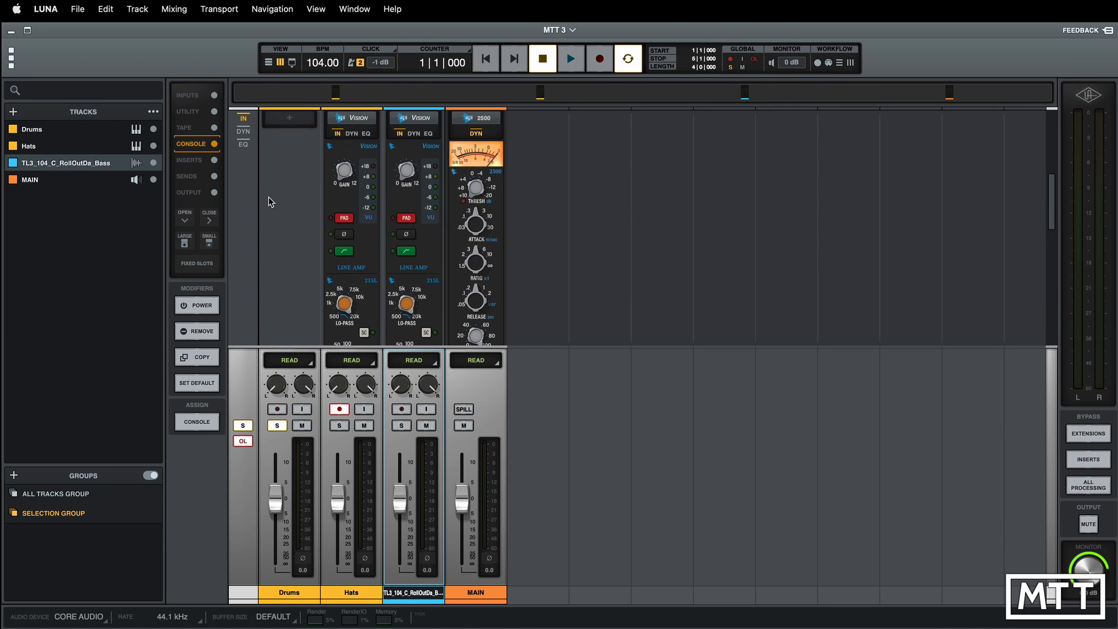
pyautogui.click(244, 134)
pyautogui.scroll(-3, 309, 229)
pyautogui.scroll(3, 310, 229)
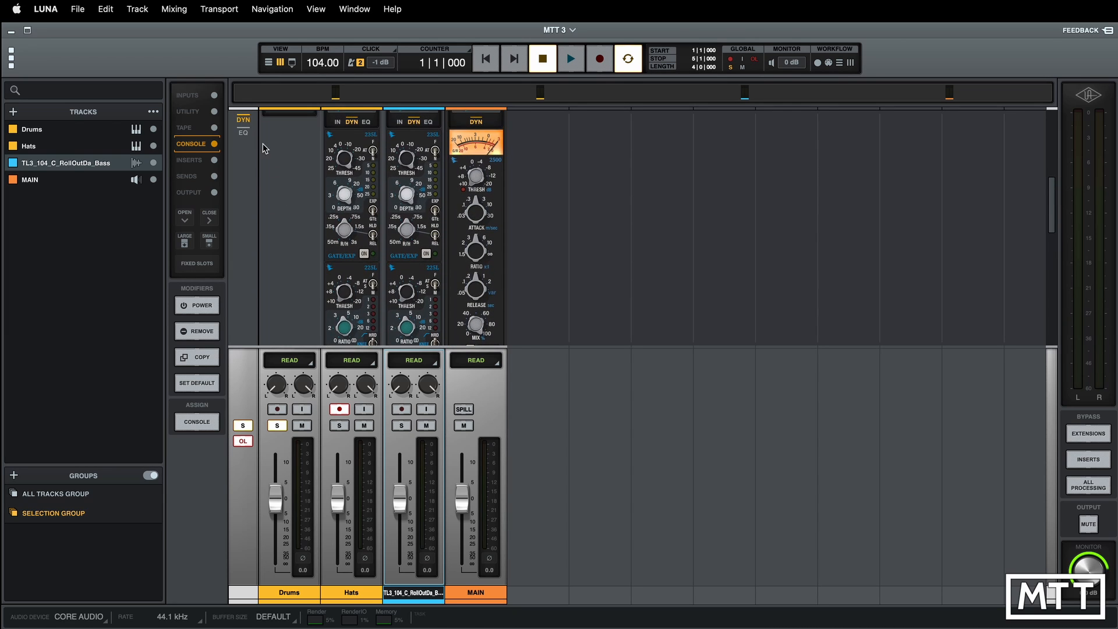
# - Show the console section's EQ view and examine the strips from the EQ bands down to inserts, sends and outputs
pyautogui.click(242, 135)
pyautogui.scroll(-3, 351, 244)
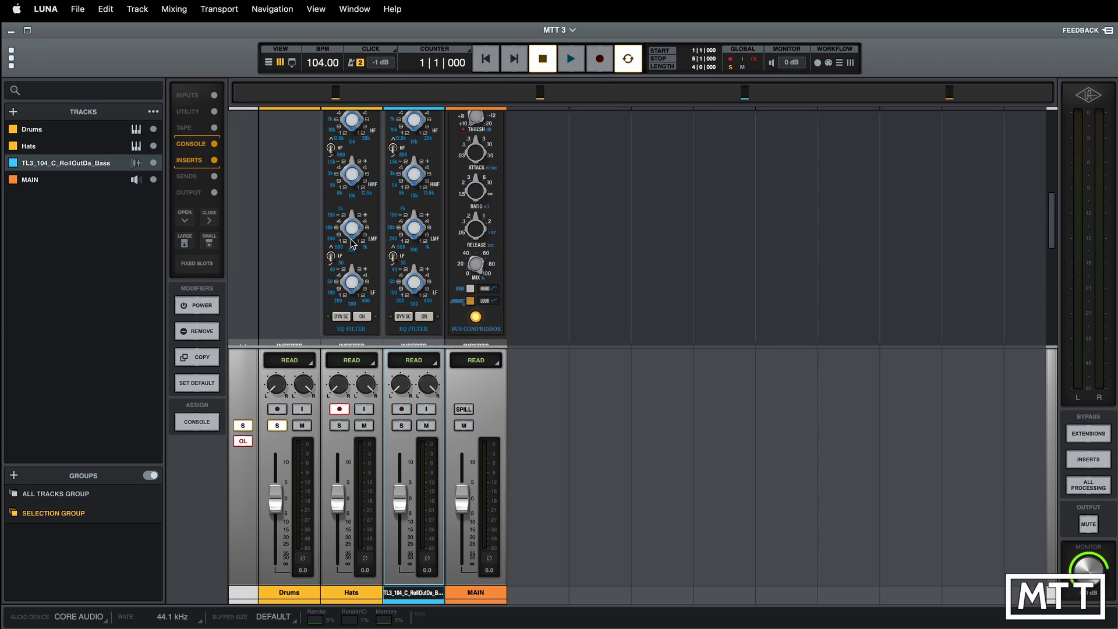
pyautogui.scroll(-2, 351, 238)
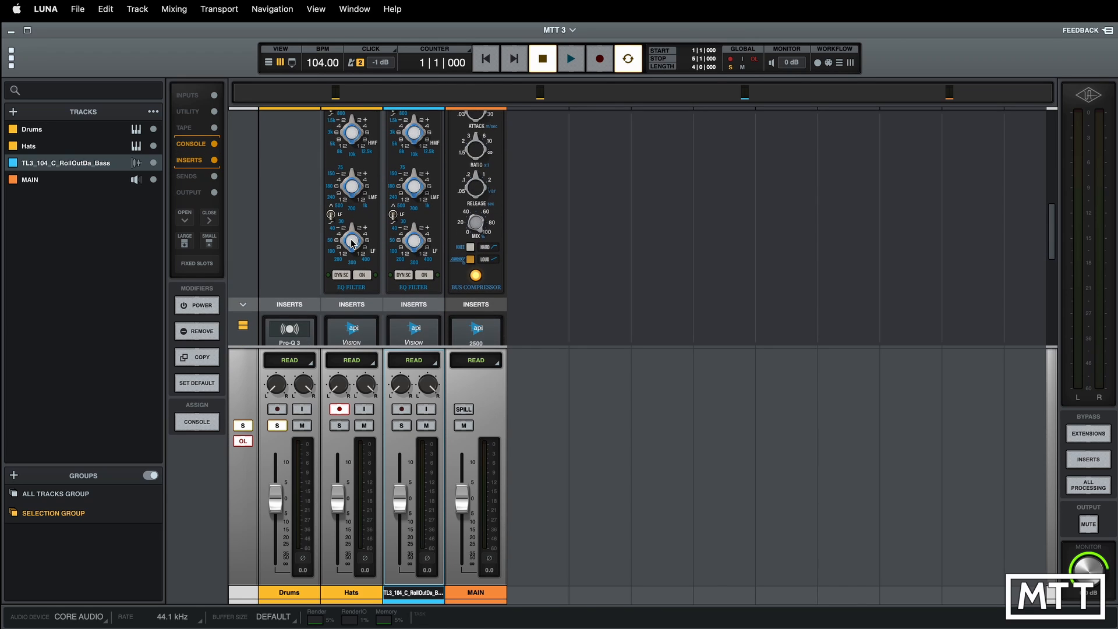
pyautogui.scroll(-2, 352, 243)
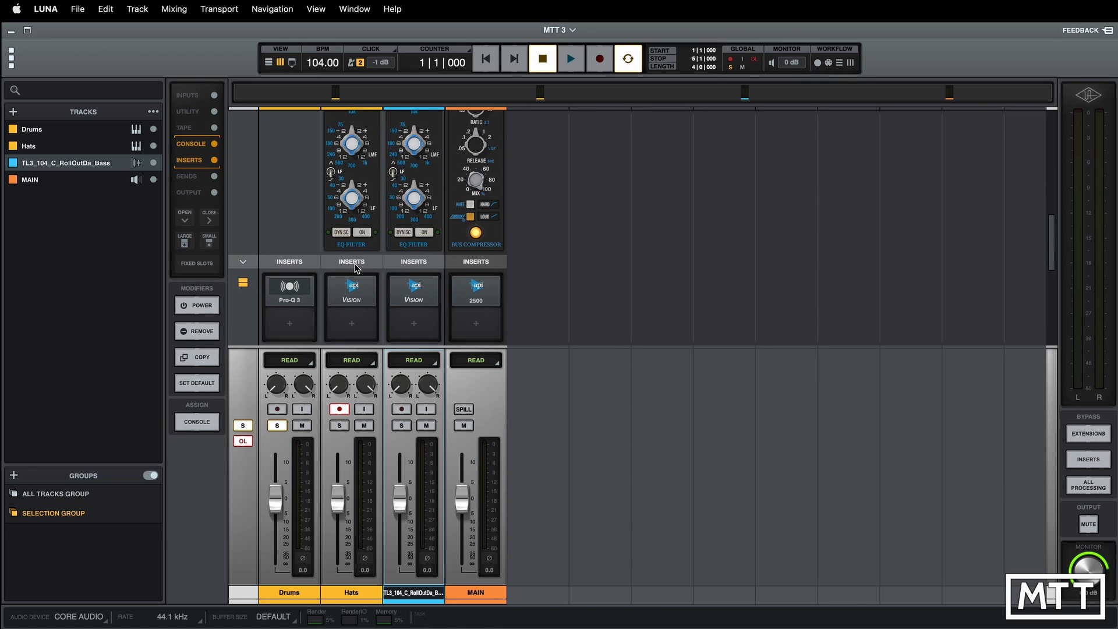
pyautogui.scroll(3, 356, 269)
pyautogui.scroll(4, 355, 268)
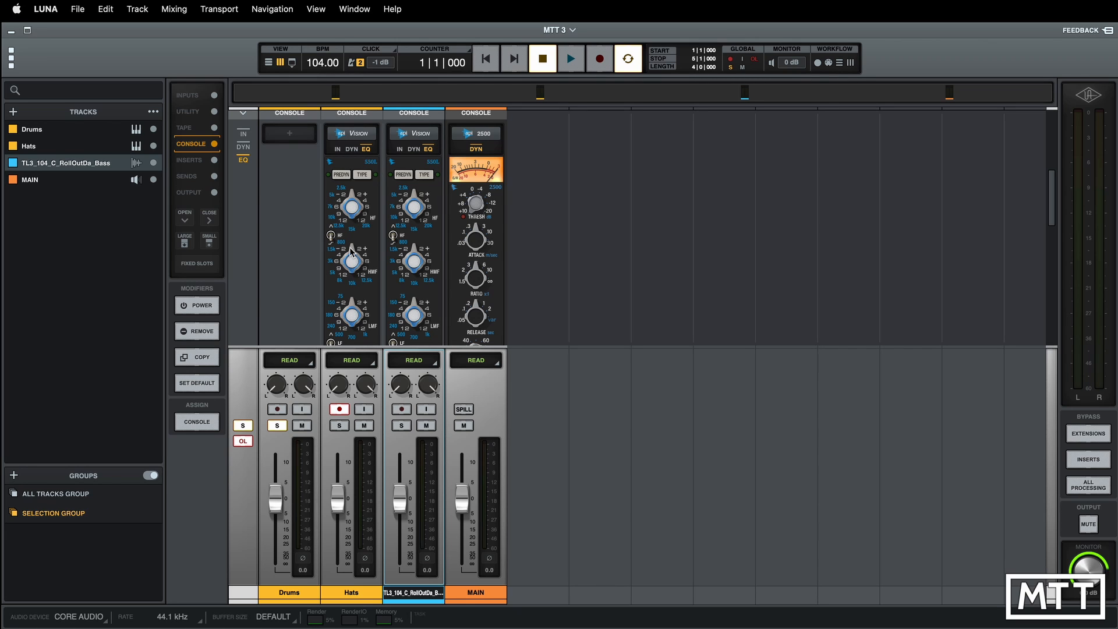
pyautogui.scroll(-8, 350, 251)
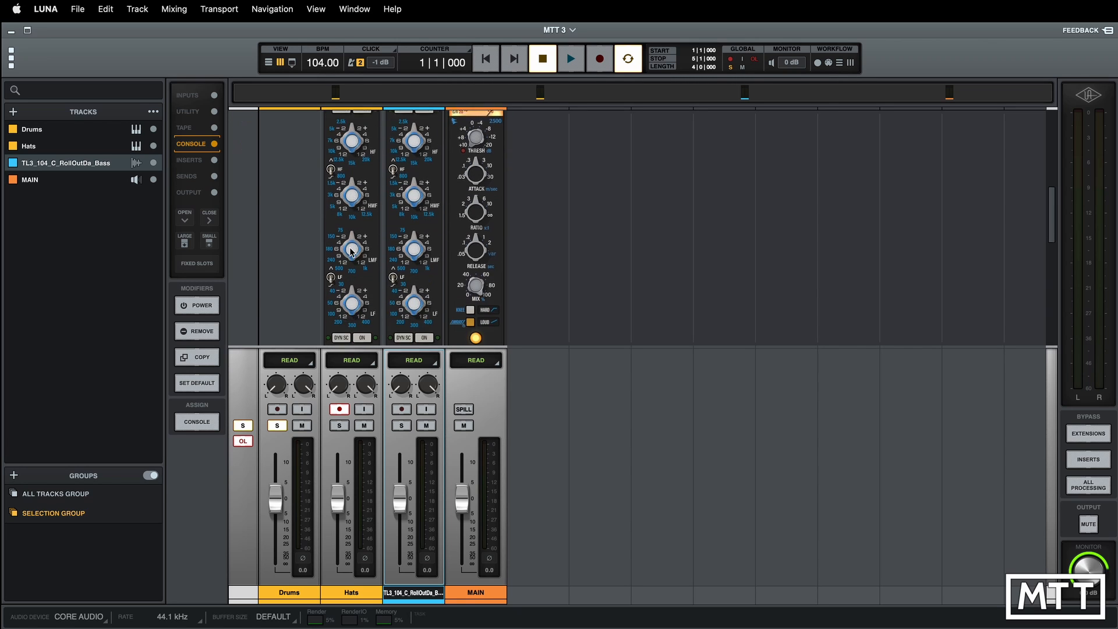
pyautogui.scroll(-5, 351, 252)
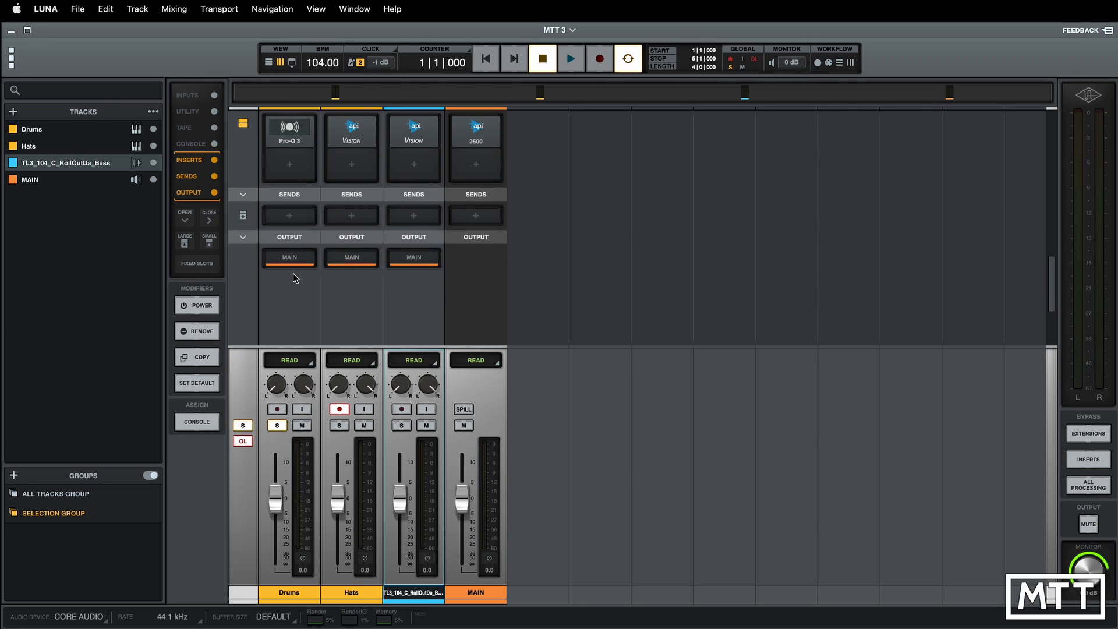
pyautogui.scroll(-3, 299, 307)
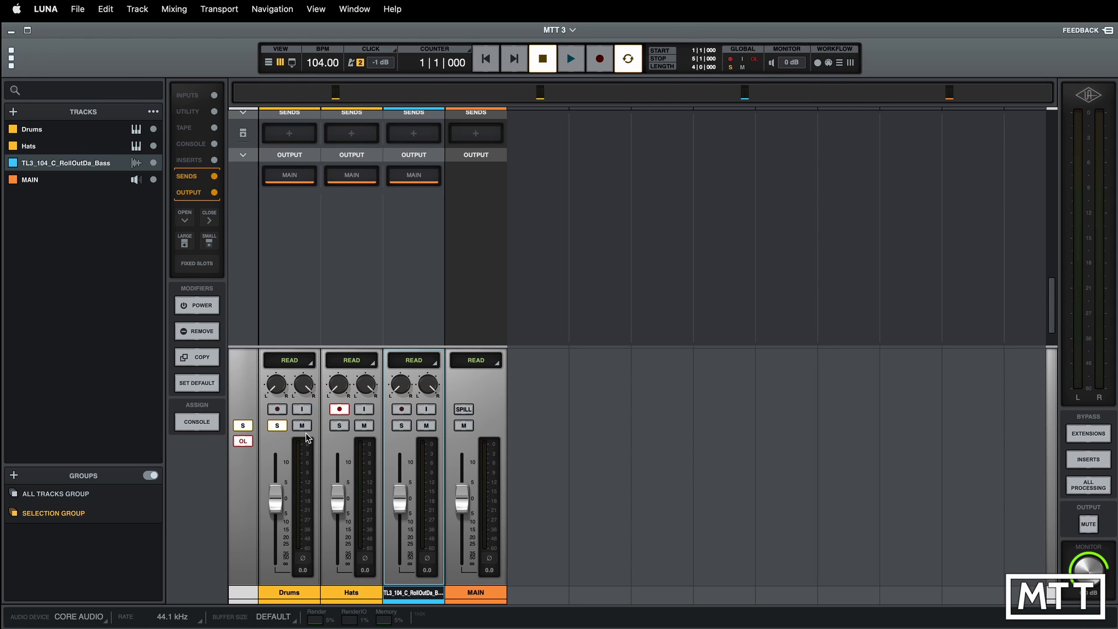
# - Start playback and set the Drums channel's stereo pan mode to Simple
pyautogui.press('space')
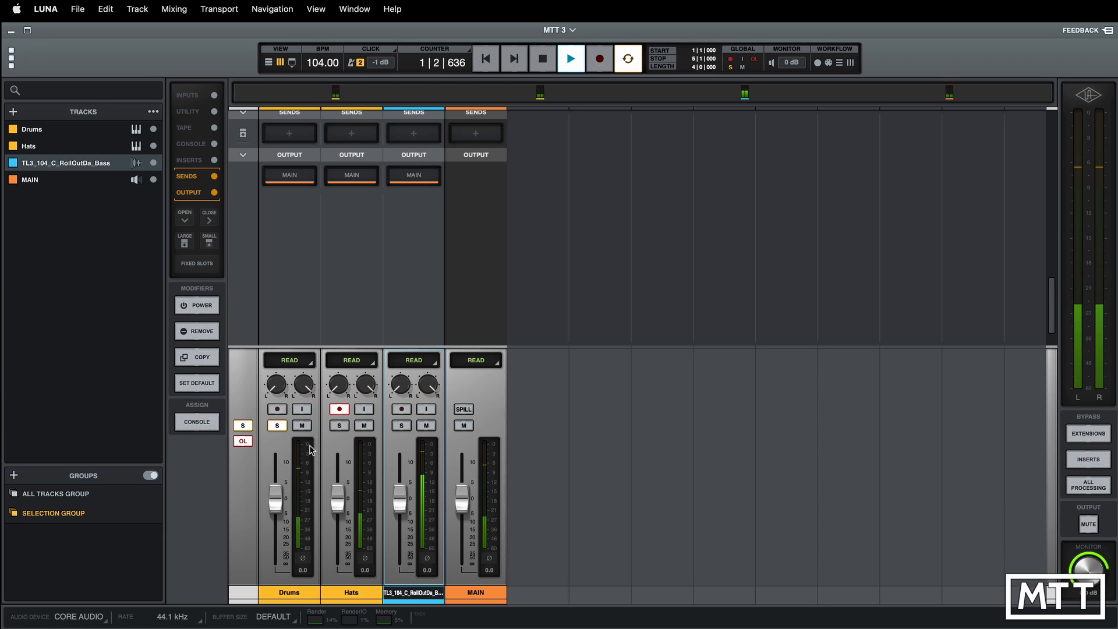
pyautogui.rightClick(290, 390)
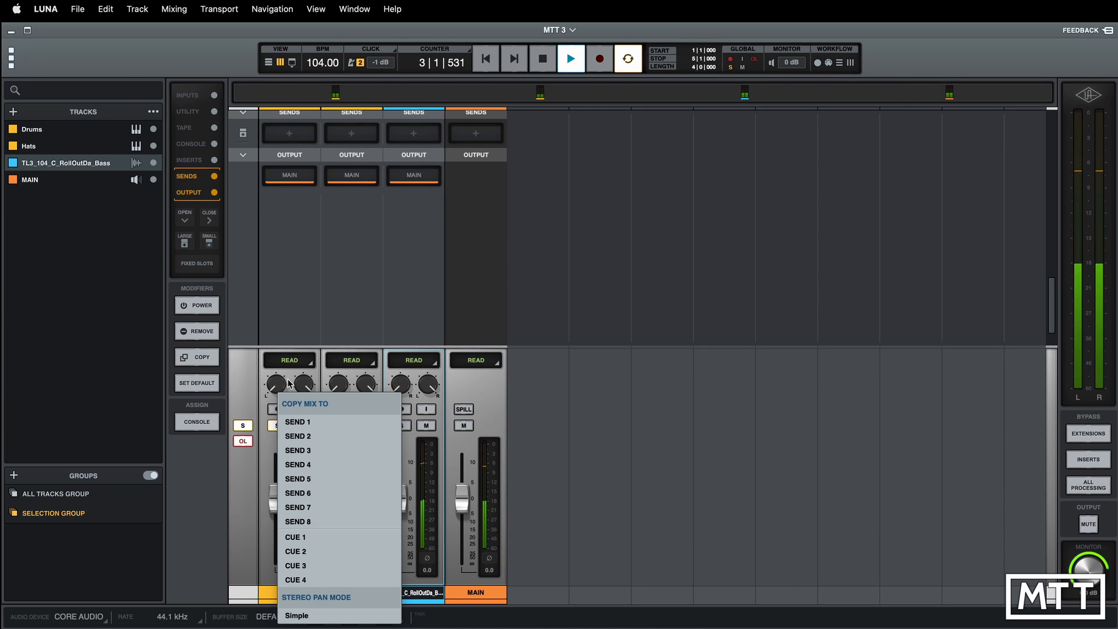
pyautogui.rightClick(288, 380)
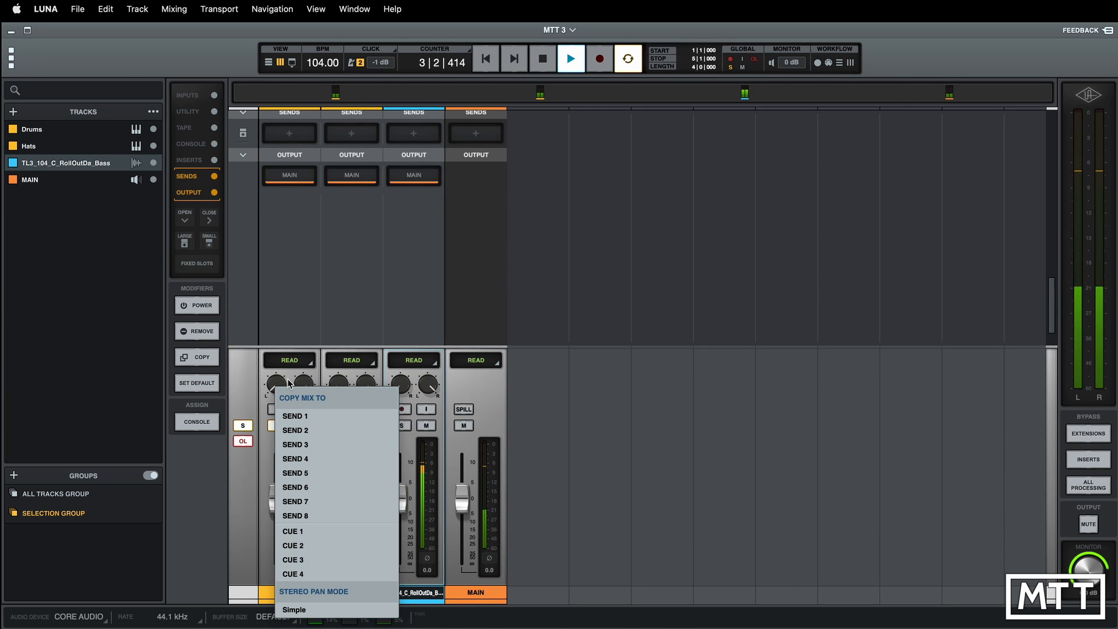
pyautogui.click(295, 610)
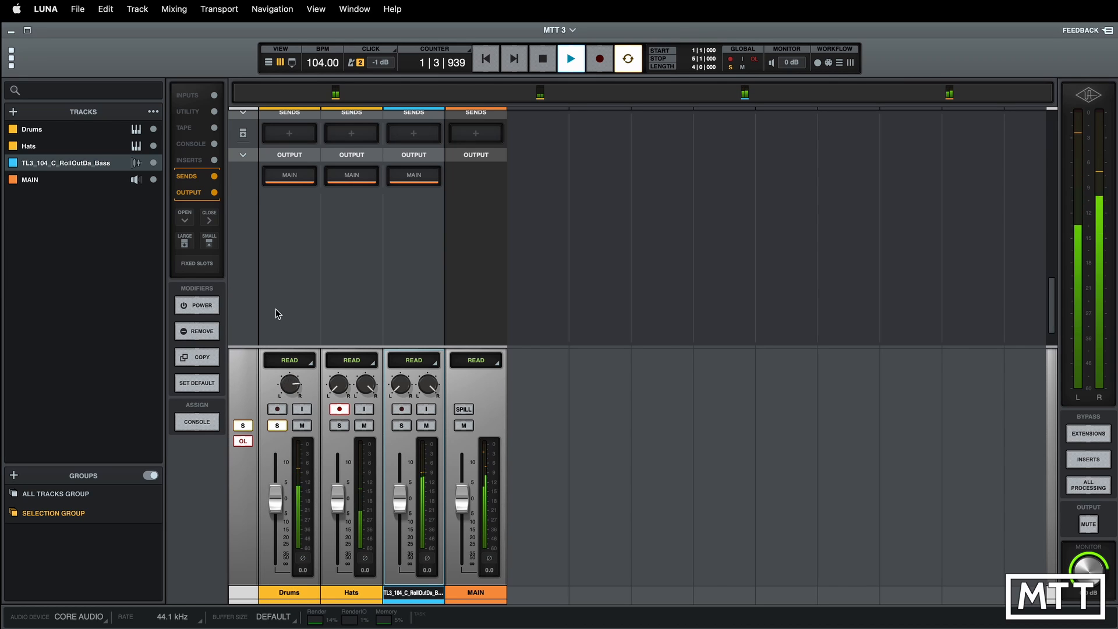
# - Recentre the Drums pan and turn off the Simple stereo pan mode to restore the separate left and right pan knobs
pyautogui.doubleClick(291, 387)
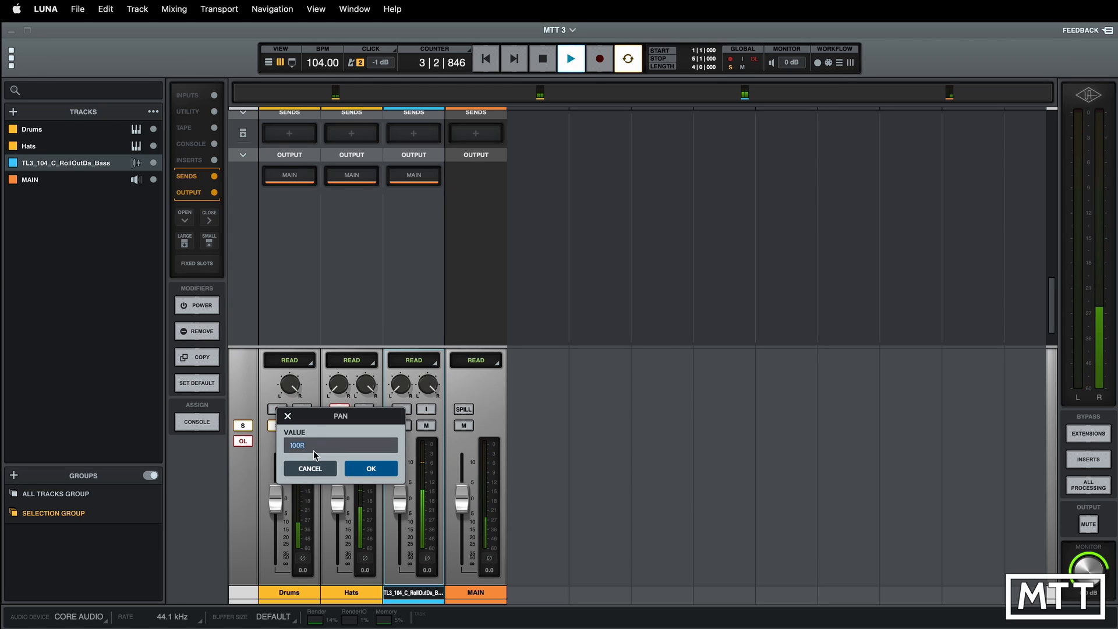
pyautogui.press('Return')
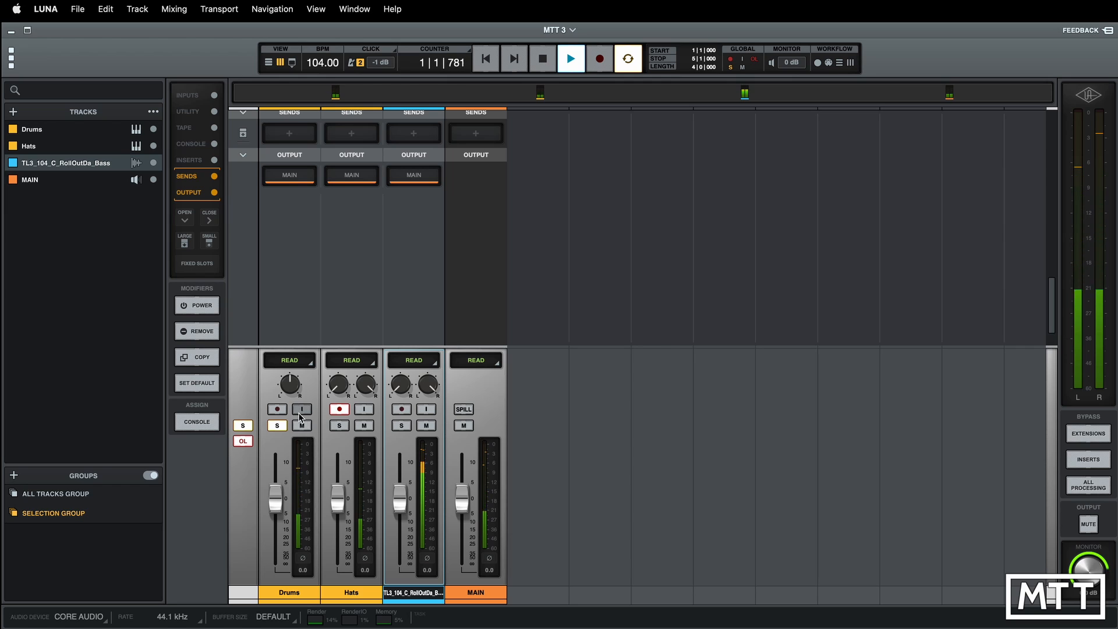
pyautogui.rightClick(292, 390)
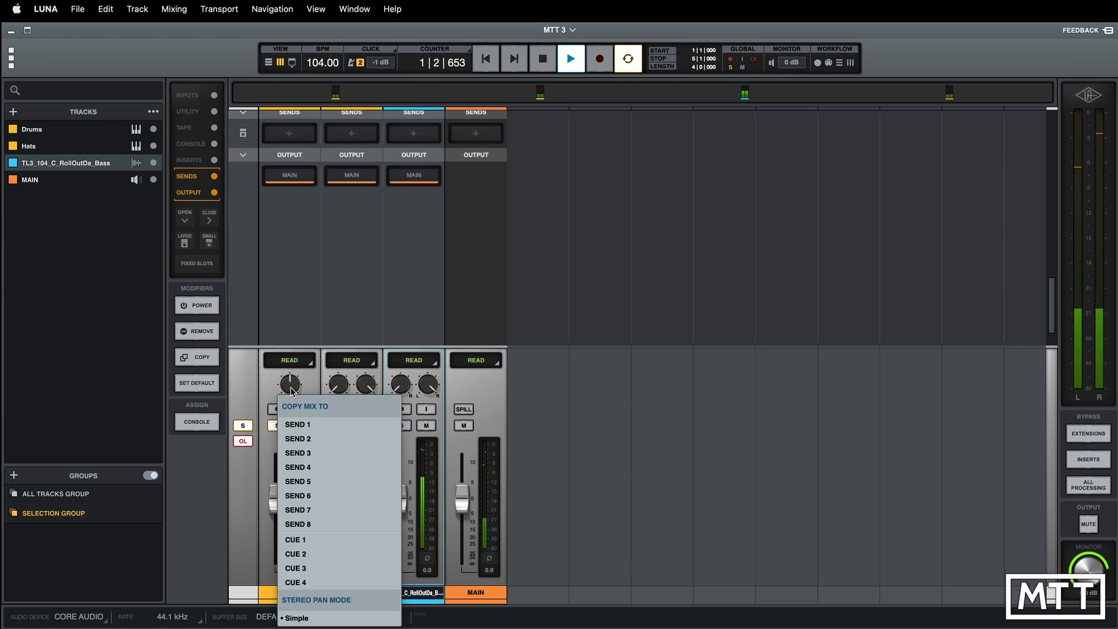
pyautogui.click(317, 622)
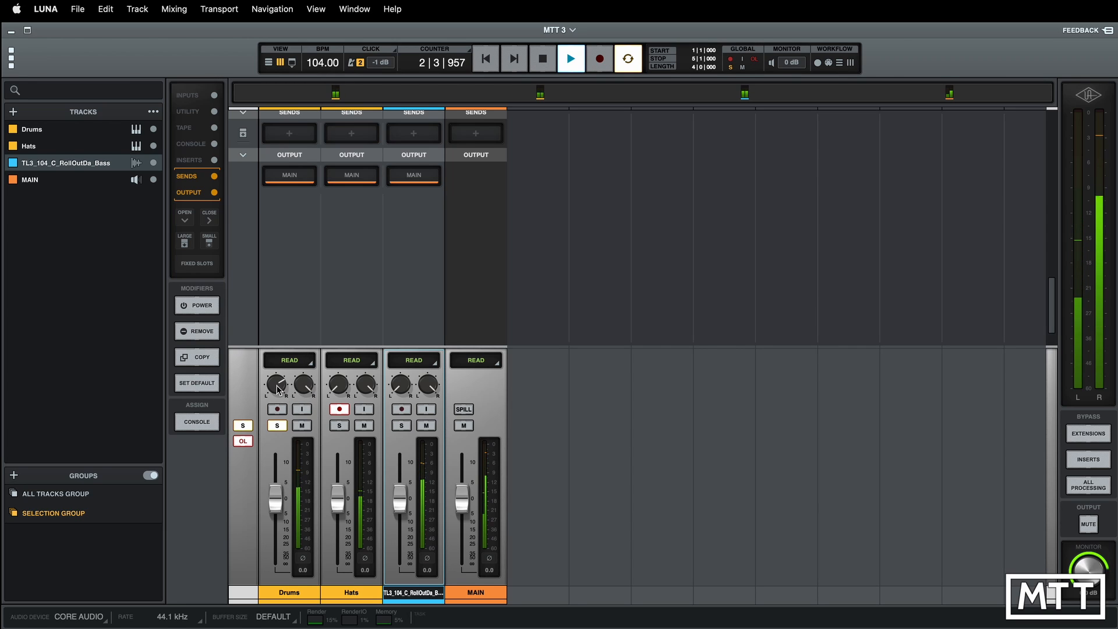
# - Turn off solo on the Drums channel and raise its fader to about +6.8 dB while the loop plays
pyautogui.press('space')
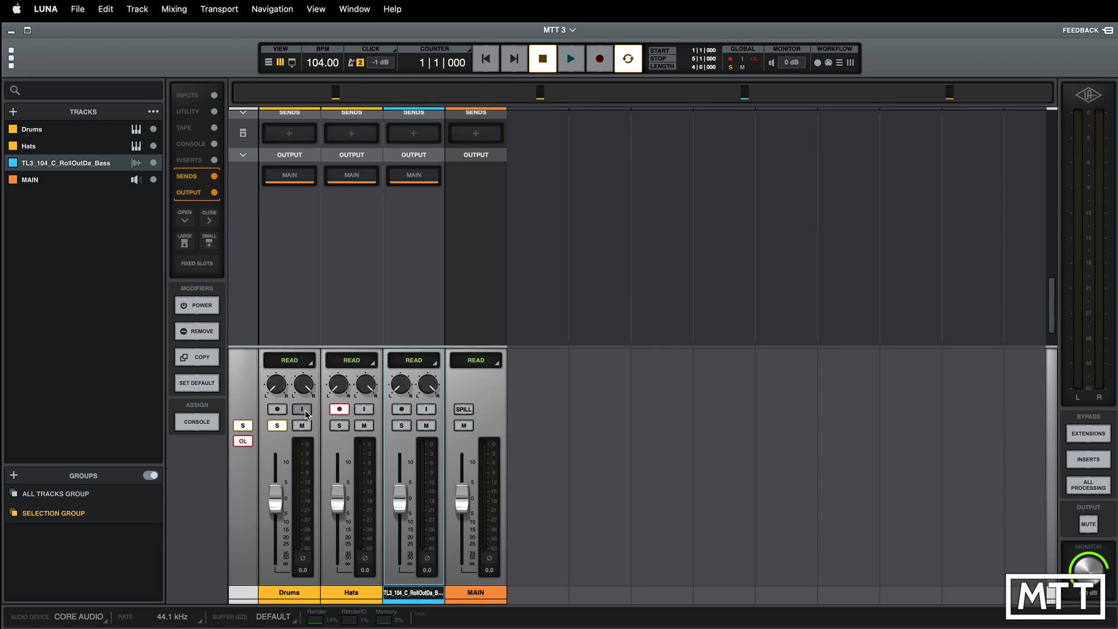
pyautogui.click(280, 426)
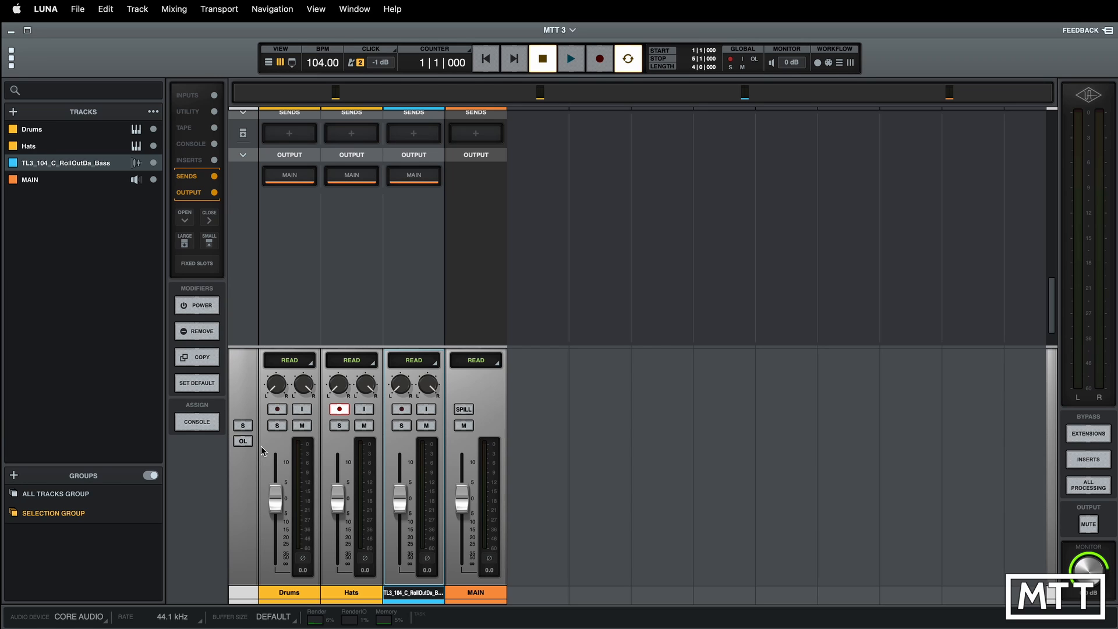
pyautogui.press('space')
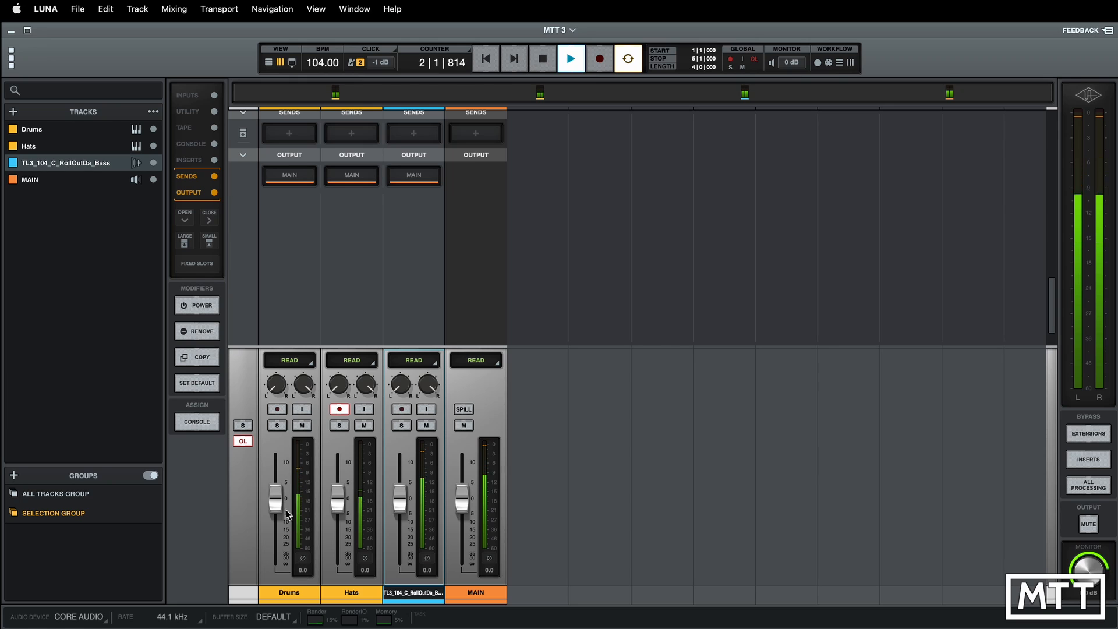
pyautogui.moveTo(282, 508)
pyautogui.mouseDown()
pyautogui.moveTo(284, 470)
pyautogui.moveTo(281, 491)
pyautogui.mouseUp()
pyautogui.press('space')
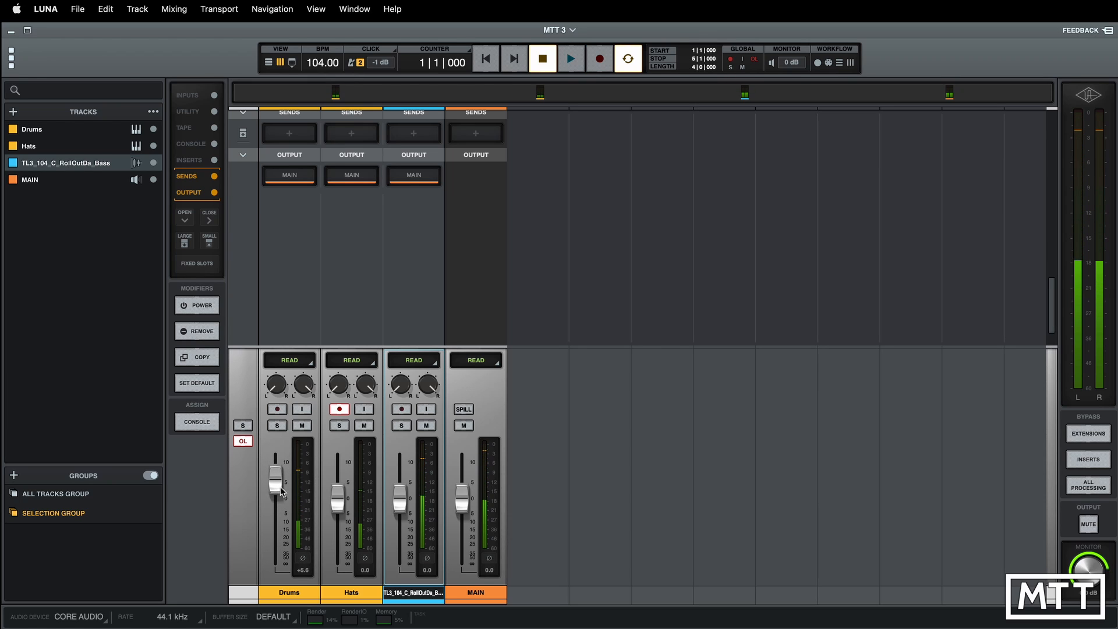
# - Create a stereo bus named Drum Bus that takes the outputs of the Drums and Hats channels
pyautogui.scroll(1, 341, 346)
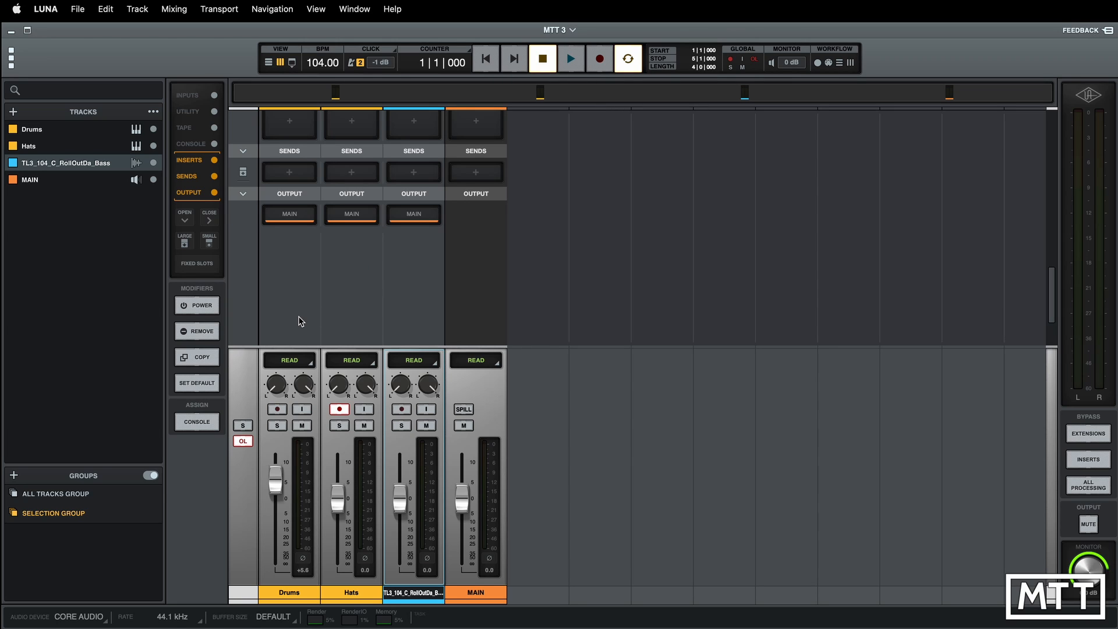
pyautogui.click(297, 592)
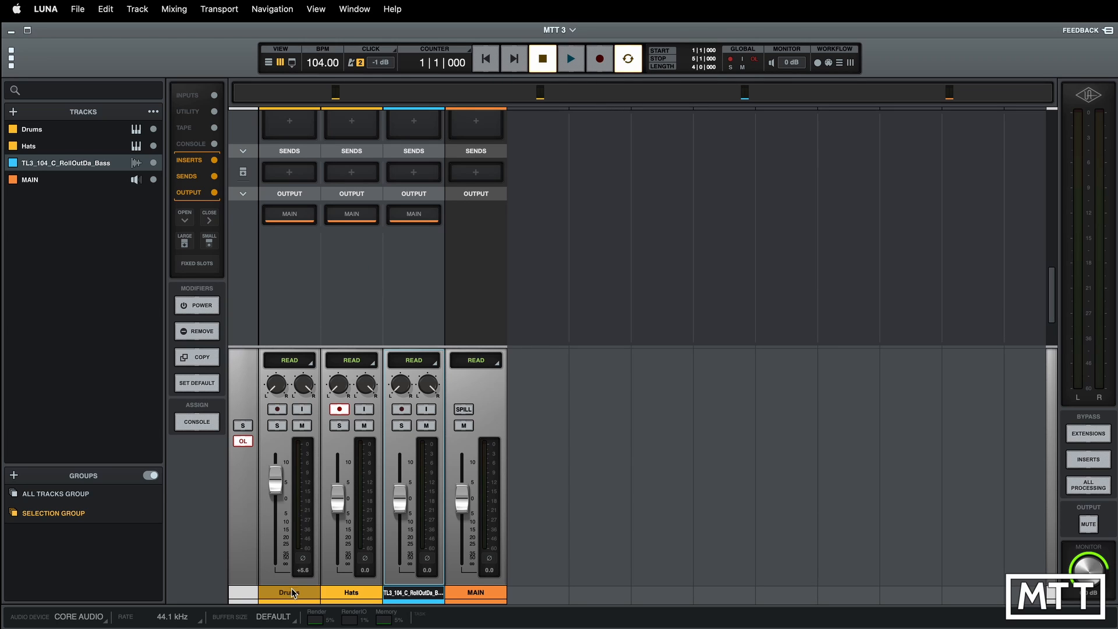
pyautogui.keyDown('shift'); pyautogui.click(351, 592); pyautogui.keyUp('shift')
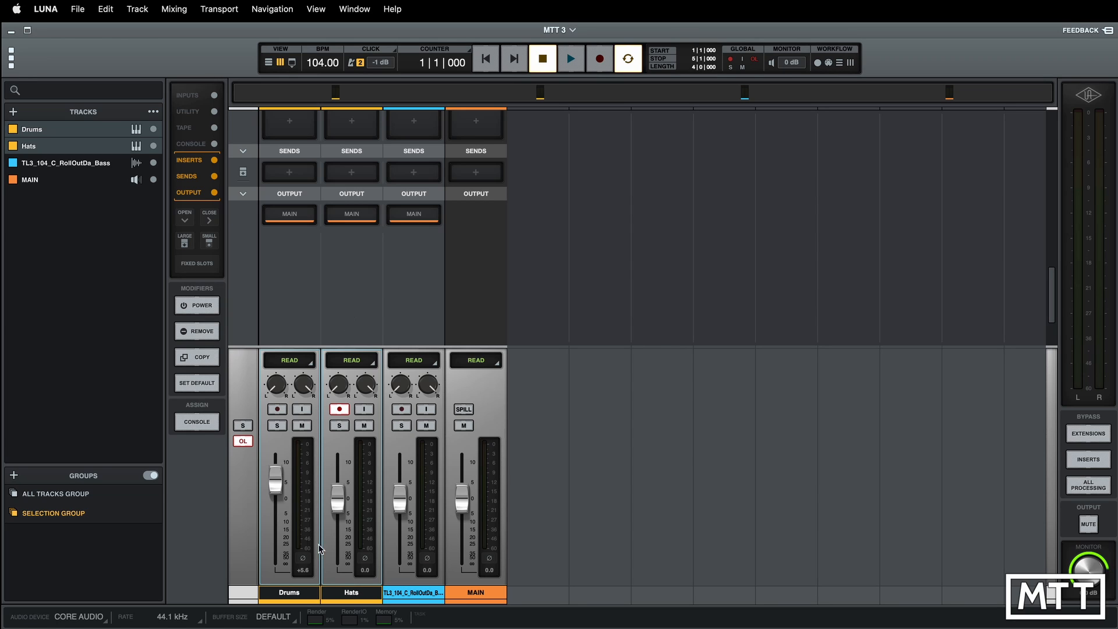
pyautogui.click(175, 10)
pyautogui.click(184, 53)
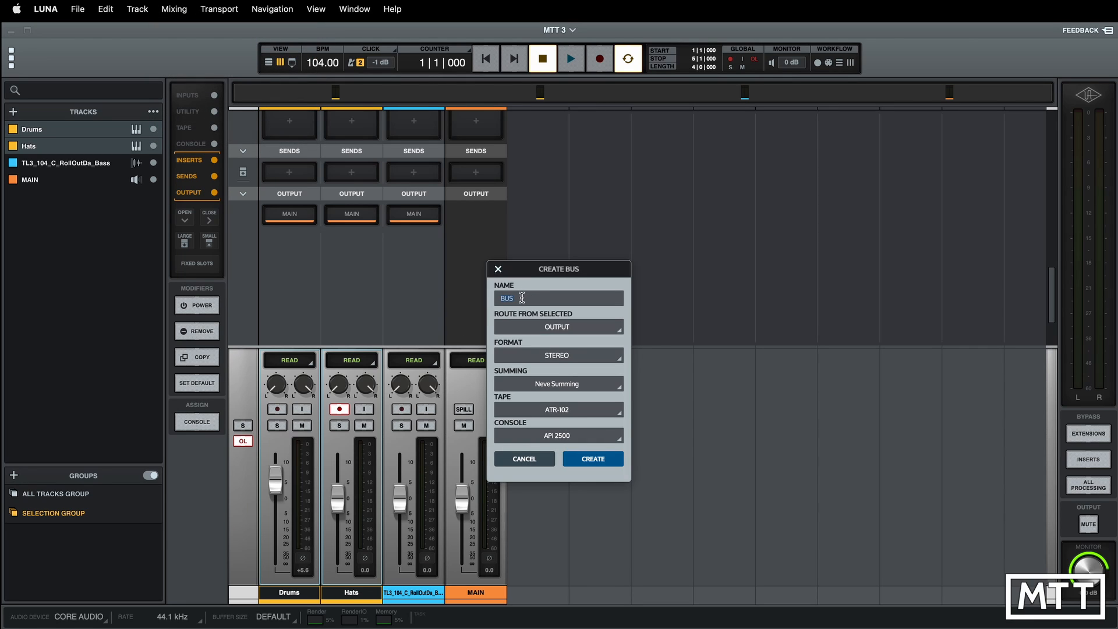
pyautogui.moveTo(537, 298); pyautogui.dragTo(490, 301)
pyautogui.write('Drum Bus')
pyautogui.click(594, 460)
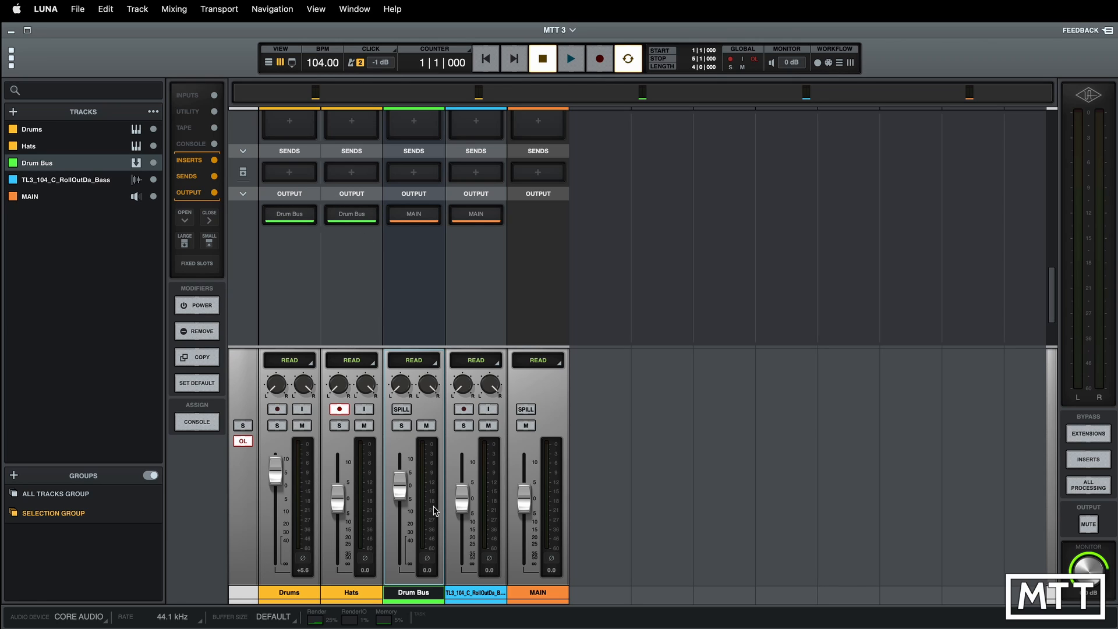
# - Solo the Drum Bus during playback and lower its fader to about -1.0 dB
pyautogui.press('space')
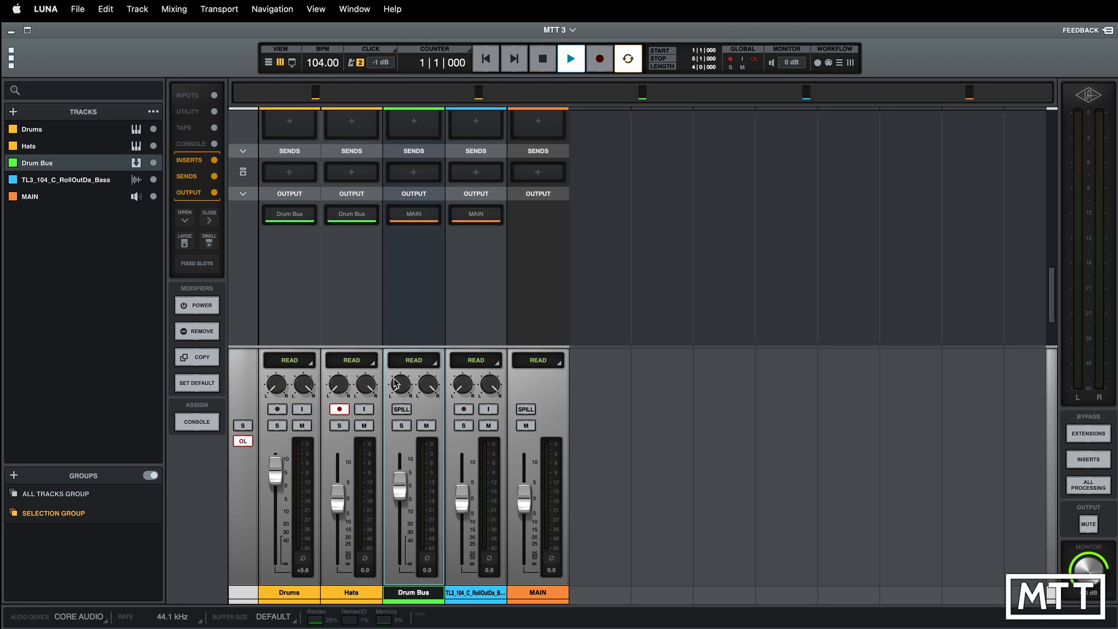
pyautogui.click(402, 425)
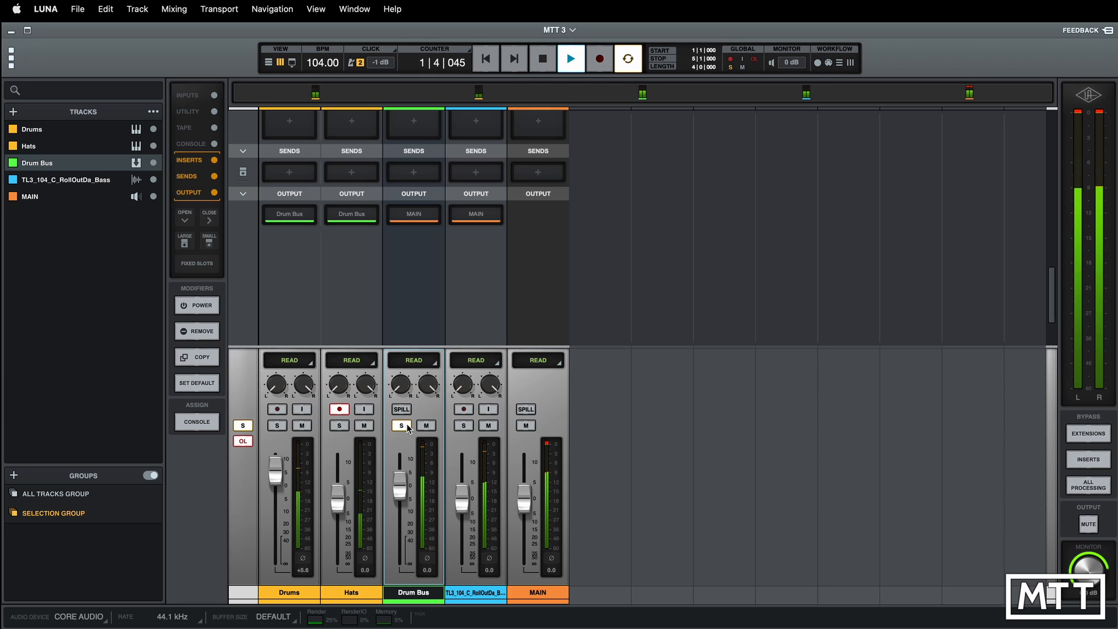
pyautogui.moveTo(400, 487)
pyautogui.mouseDown()
pyautogui.moveTo(402, 510)
pyautogui.moveTo(402, 495)
pyautogui.mouseUp()
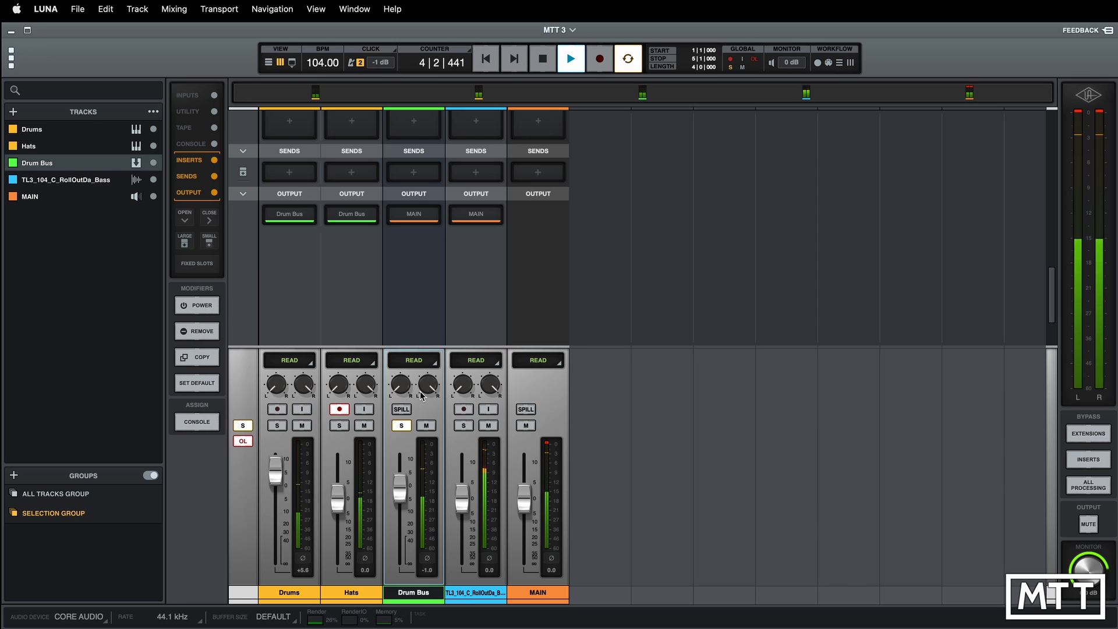
pyautogui.press('space')
# - Examine the Drum Bus strip from its summing and bus compressor down to inserts, sends and output
pyautogui.scroll(5, 415, 254)
pyautogui.scroll(10, 415, 255)
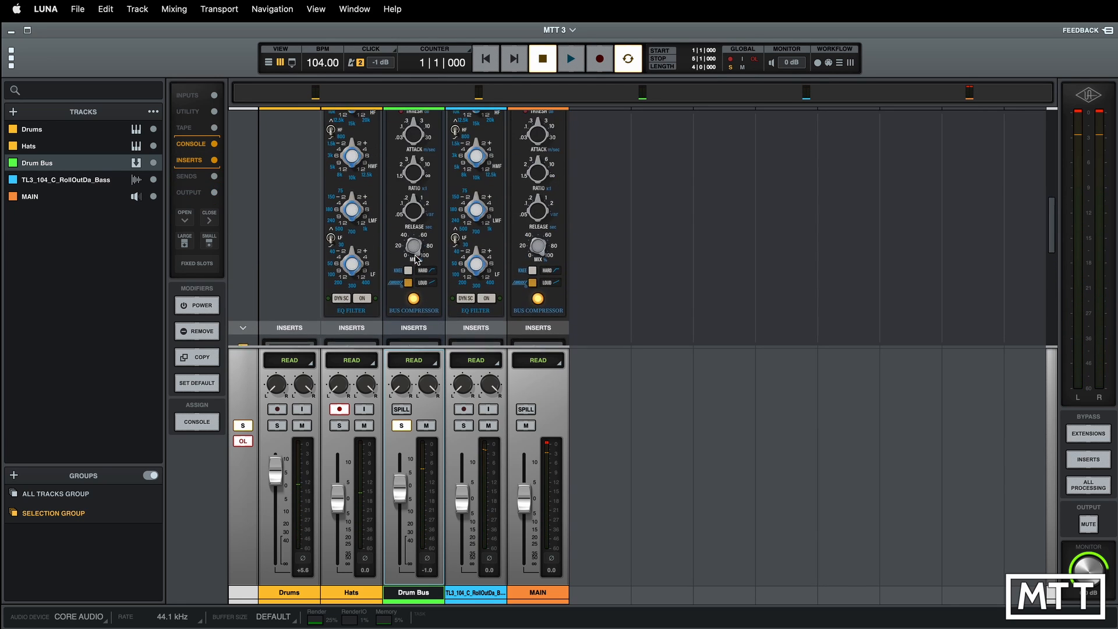
pyautogui.scroll(3, 416, 260)
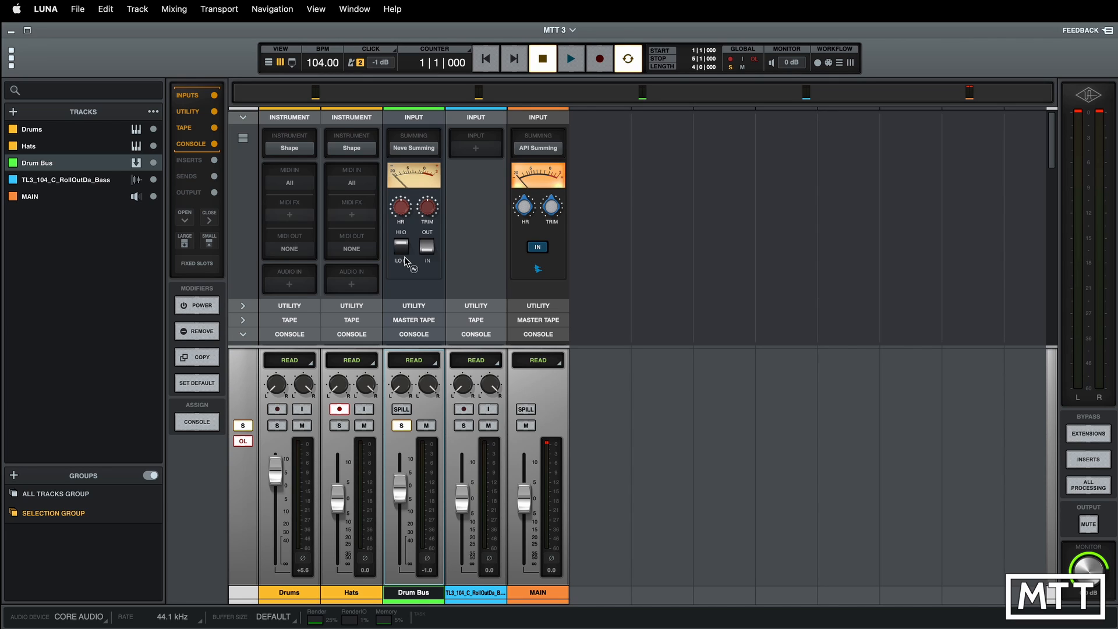
pyautogui.scroll(-10, 405, 257)
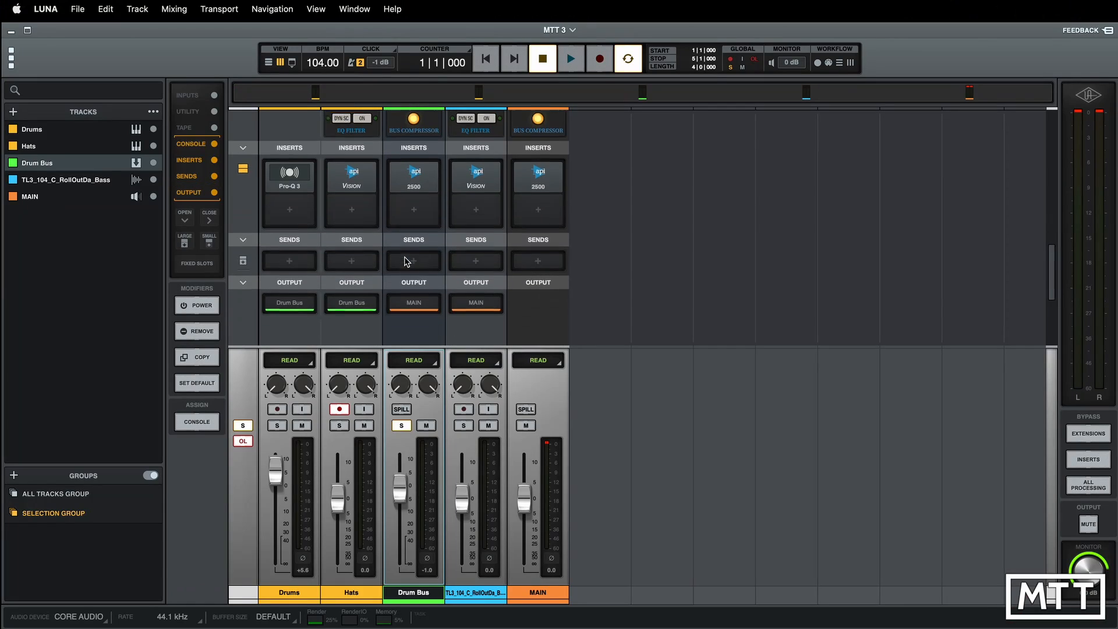
pyautogui.scroll(-4, 406, 262)
pyautogui.scroll(-3, 405, 257)
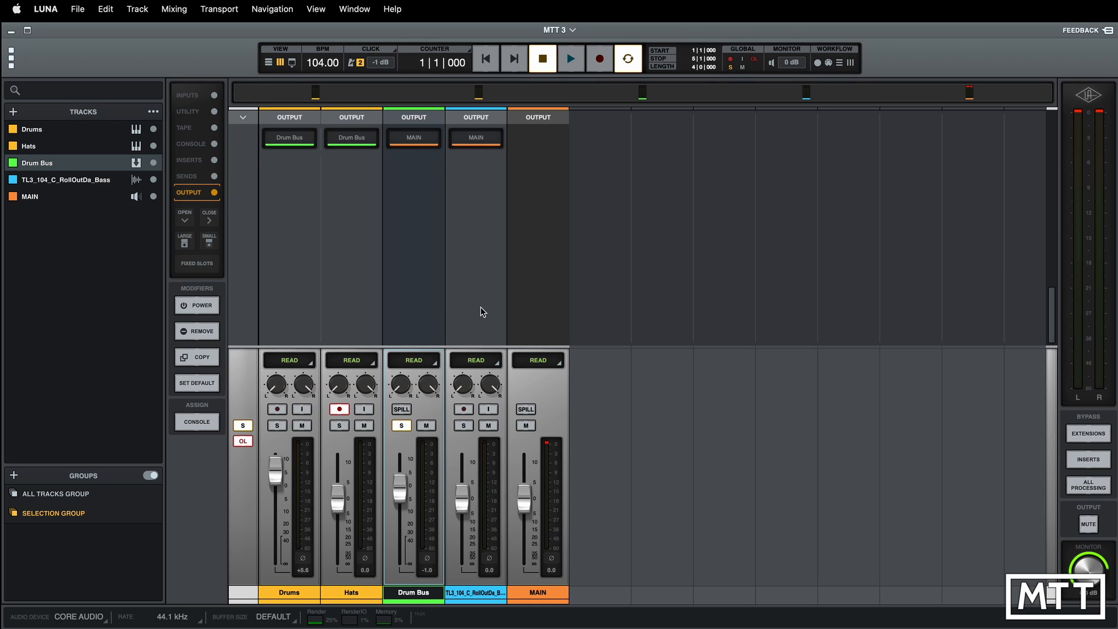
# - Create a stereo bus named Reverb with its routing from selected tracks set to None
pyautogui.click(170, 9)
pyautogui.click(182, 54)
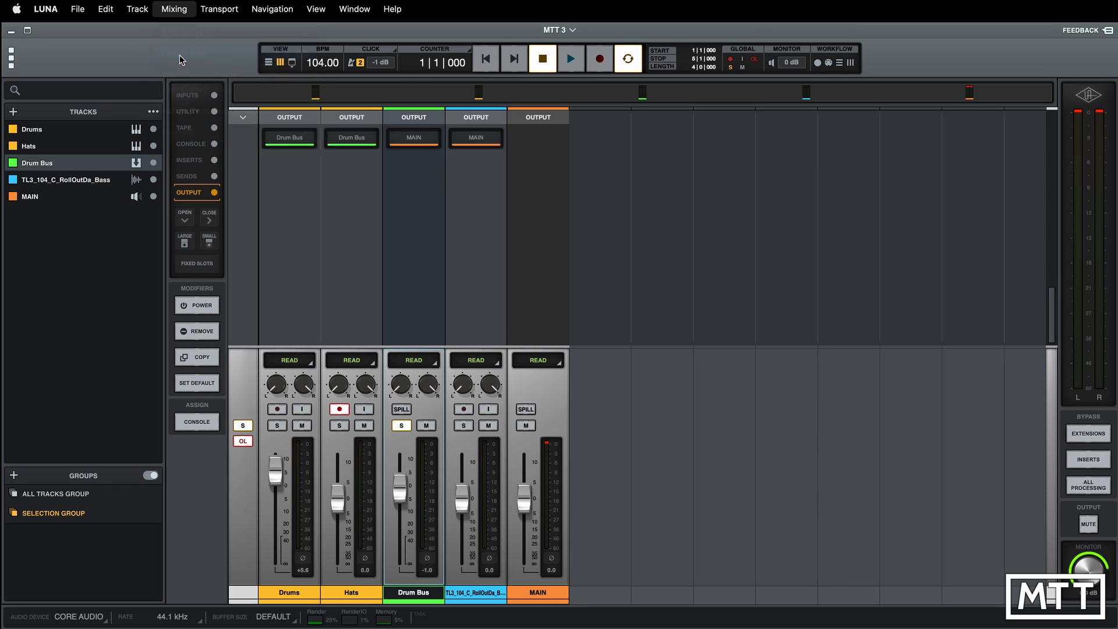
pyautogui.click(561, 328)
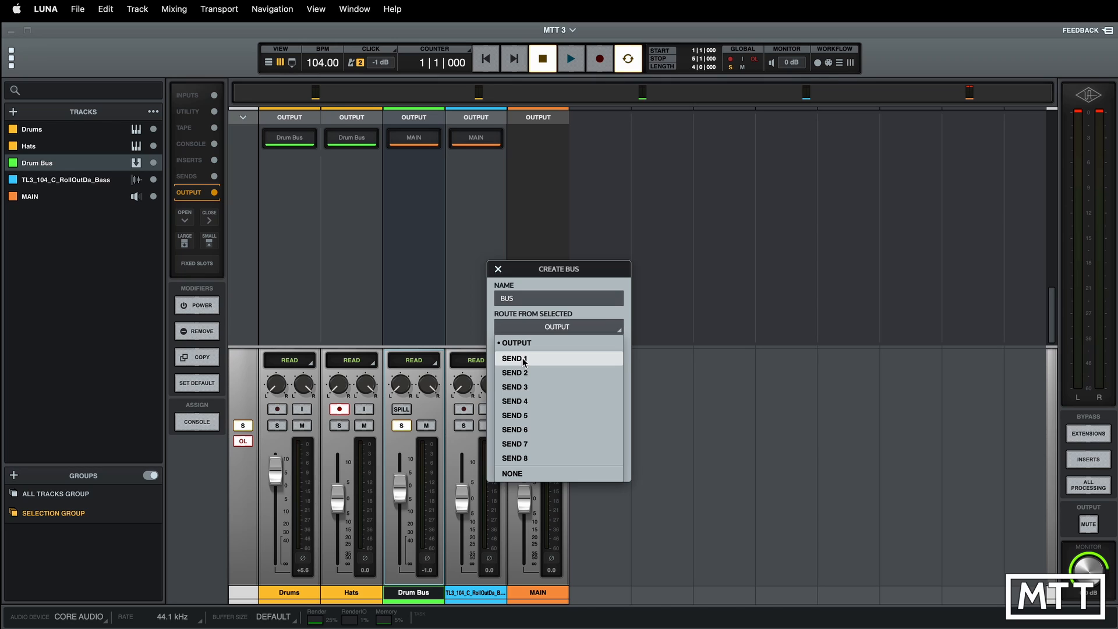
pyautogui.click(531, 481)
pyautogui.click(518, 299)
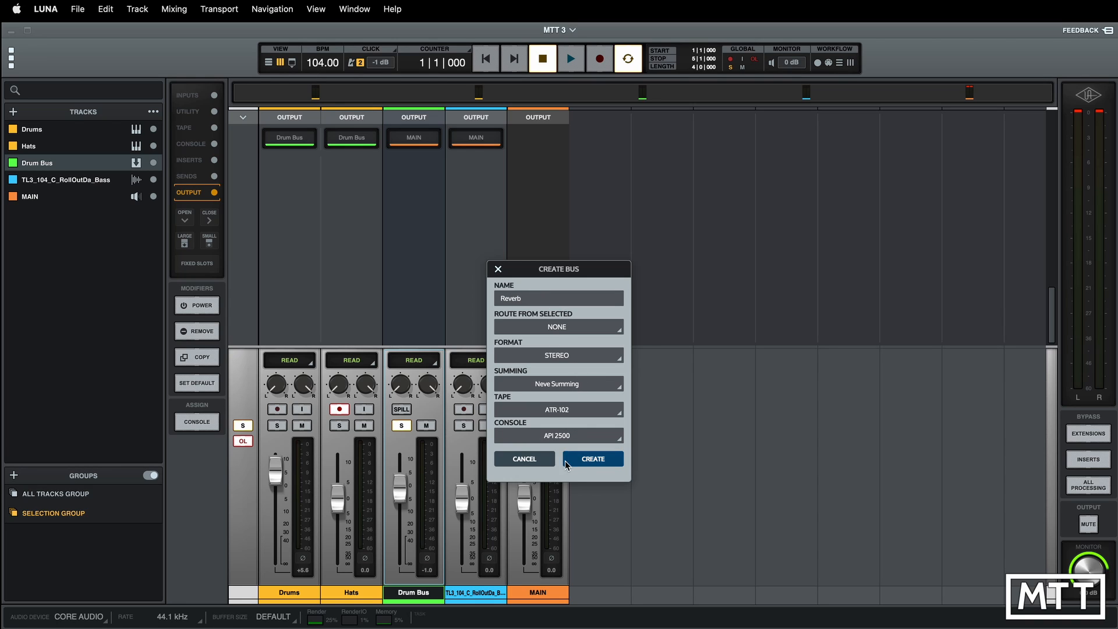
pyautogui.click(588, 464)
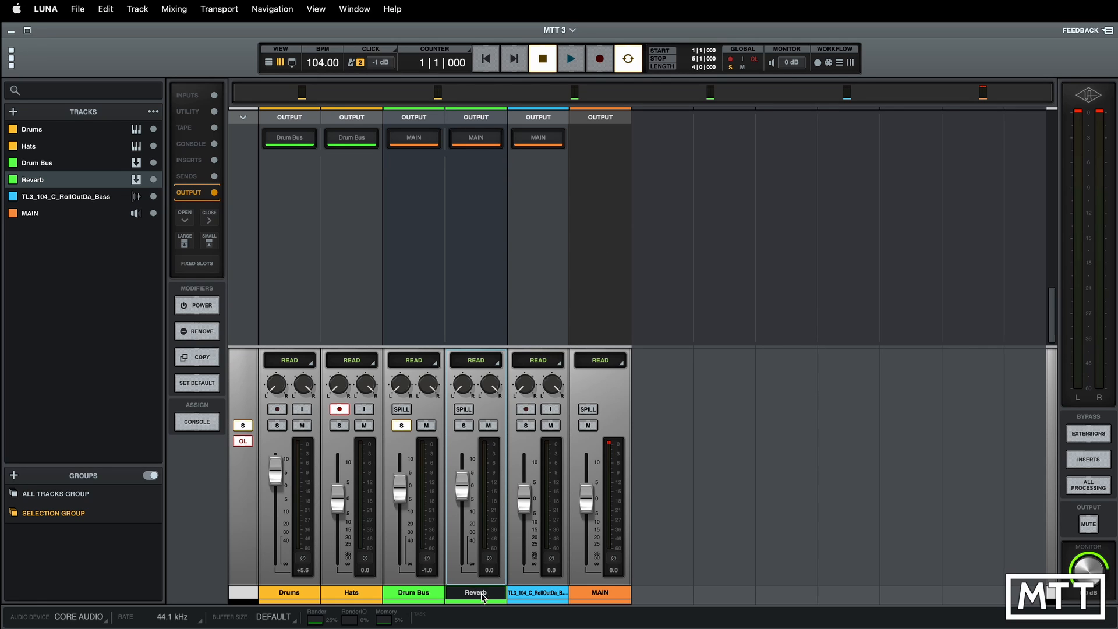
# - Load FabFilter Pro-R into the second insert slot of the Reverb bus
pyautogui.scroll(6, 495, 259)
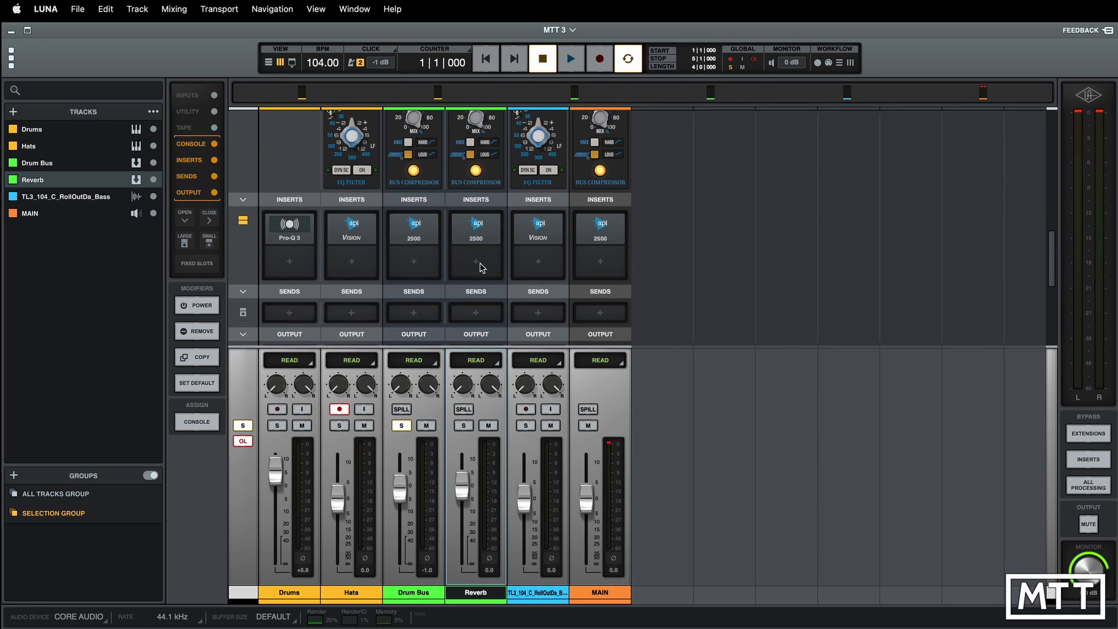
pyautogui.click(481, 265)
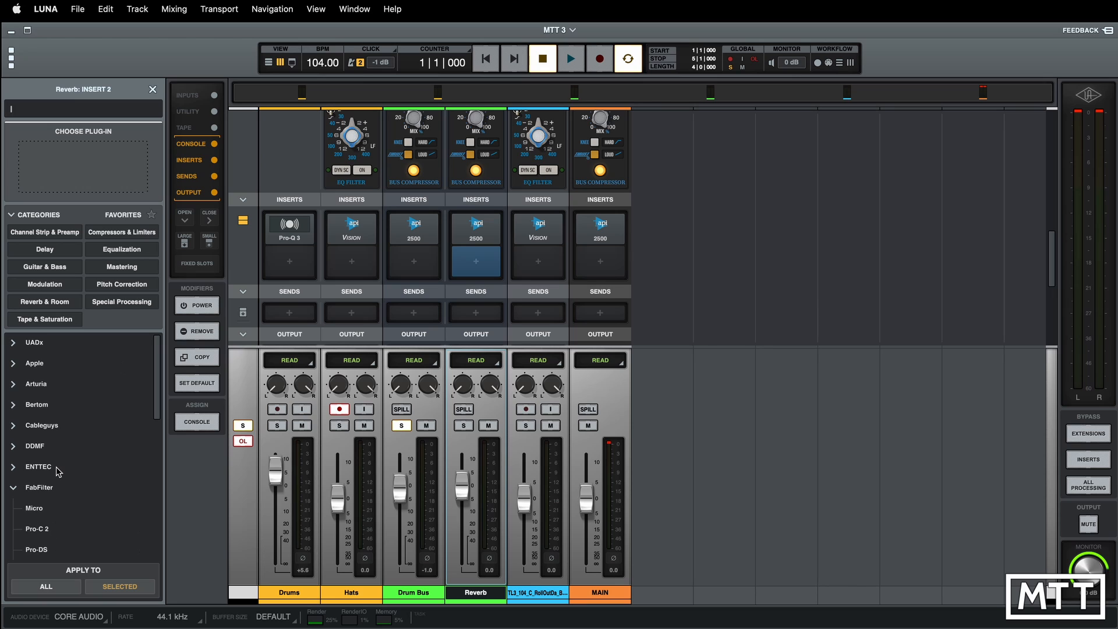
pyautogui.scroll(-5, 58, 471)
pyautogui.doubleClick(49, 516)
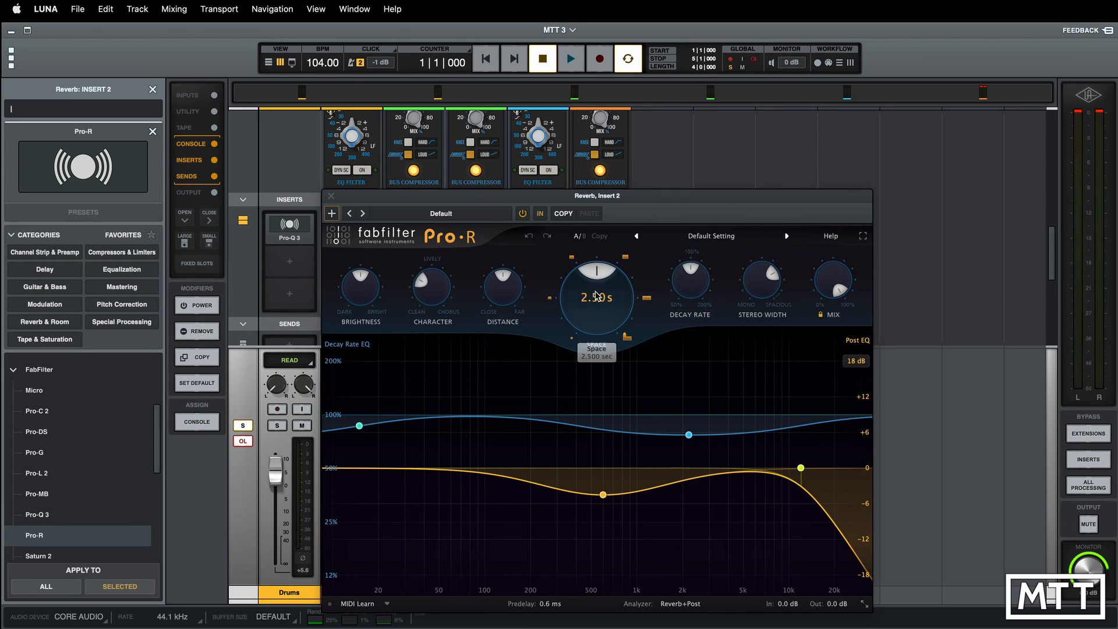
# - Choose the Medium Drum Room preset from the Medium category in Pro-R and close the plug-in window
pyautogui.click(721, 237)
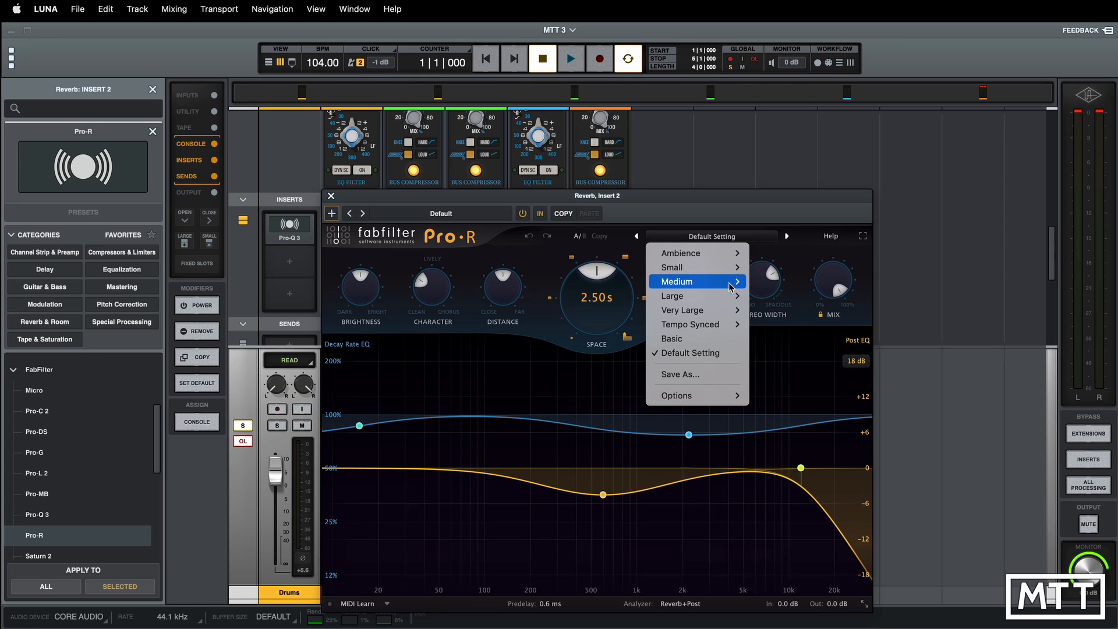
pyautogui.moveTo(728, 281)
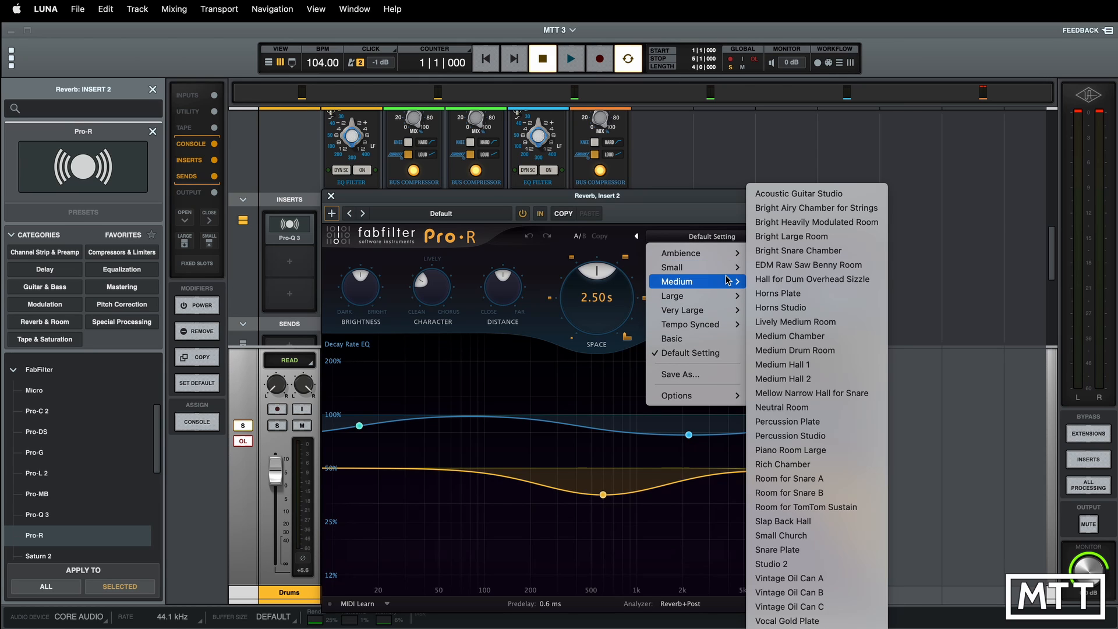
pyautogui.click(816, 350)
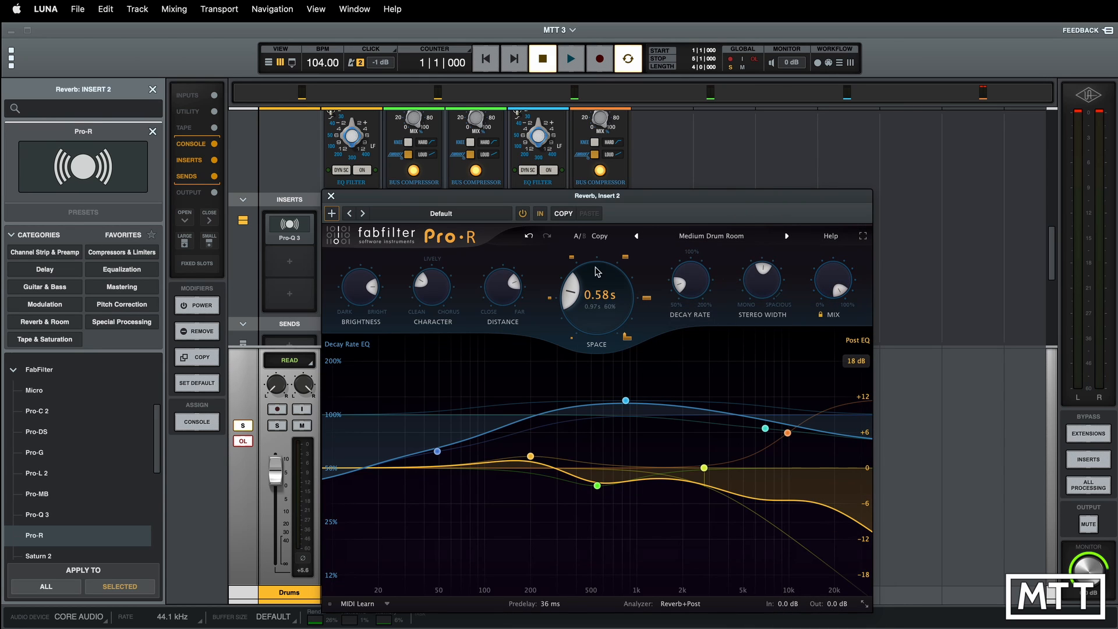
pyautogui.click(331, 197)
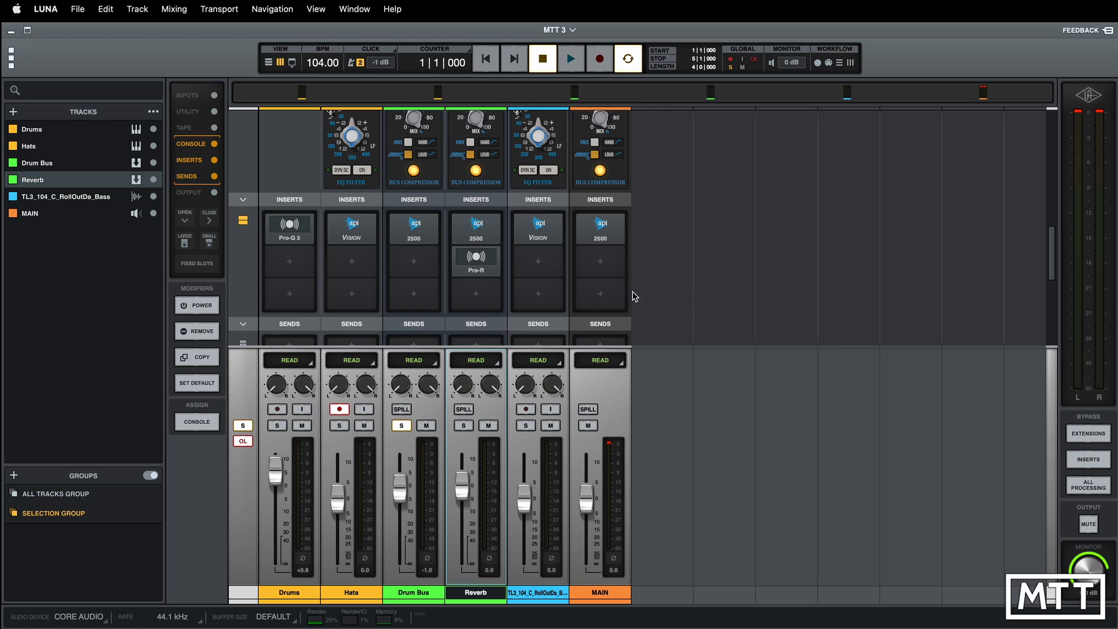
# - Route the first send of the Drums, Hats and bass channels to the Reverb bus
pyautogui.scroll(-5, 633, 297)
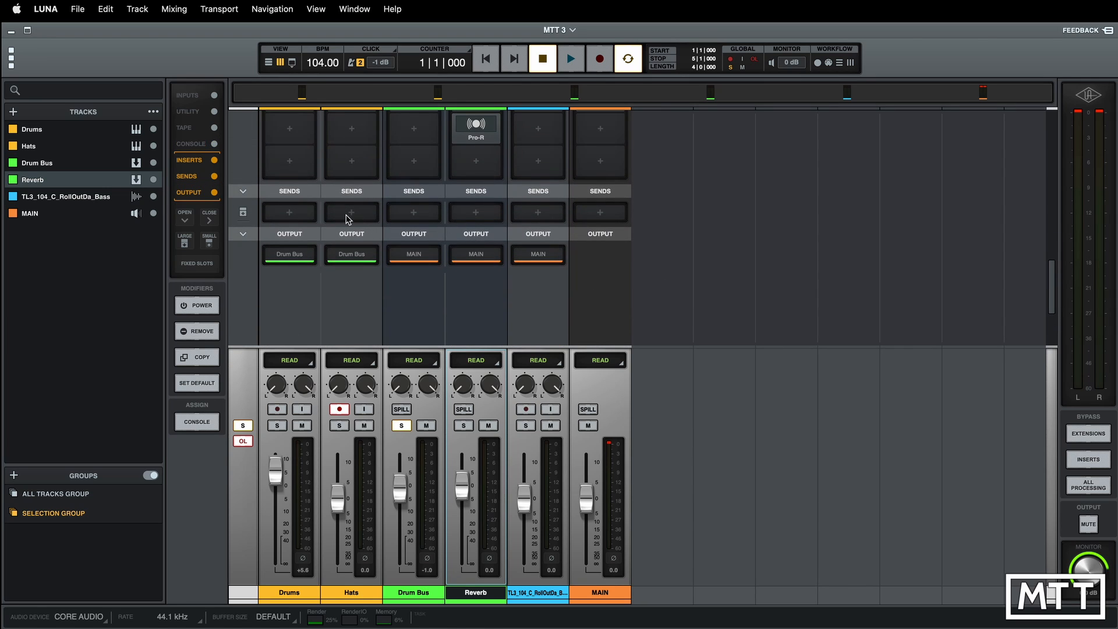
pyautogui.click(289, 213)
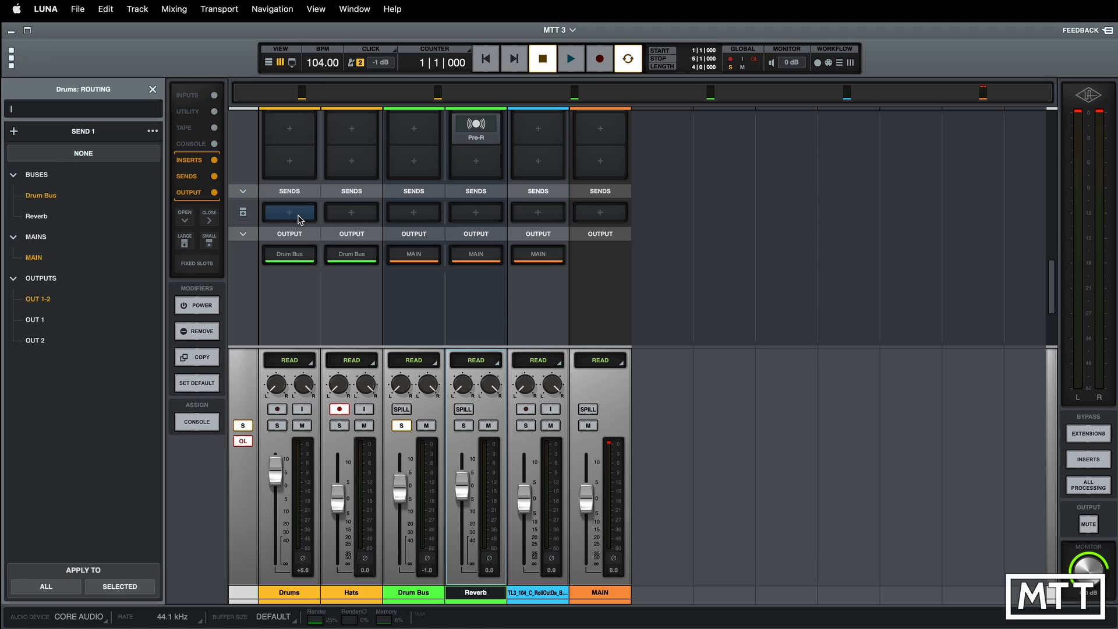
pyautogui.click(43, 216)
pyautogui.click(351, 212)
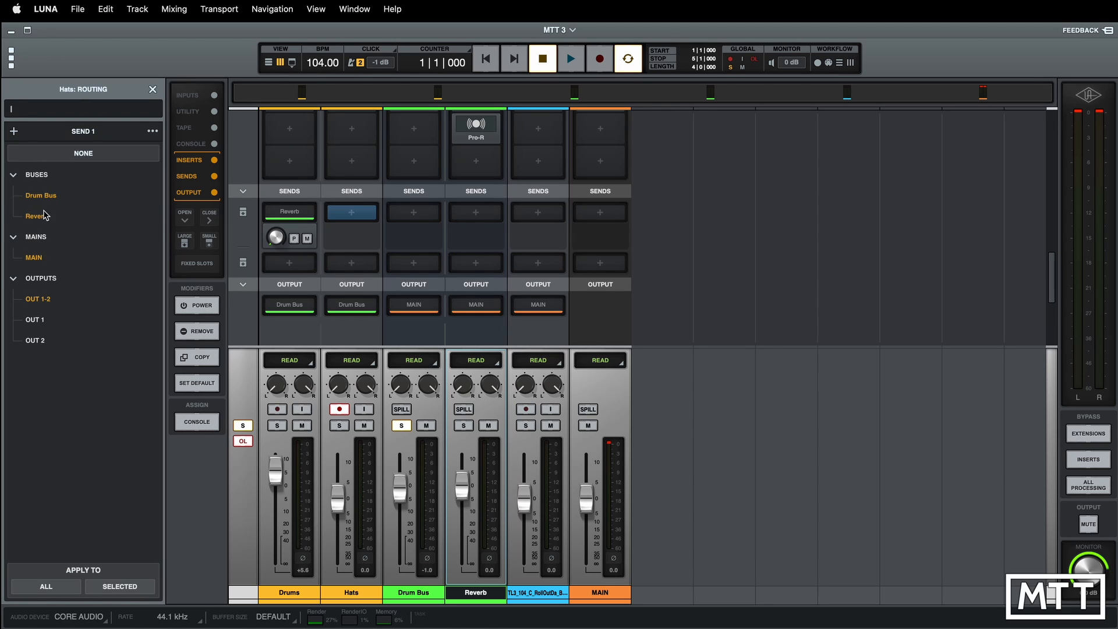
pyautogui.click(43, 216)
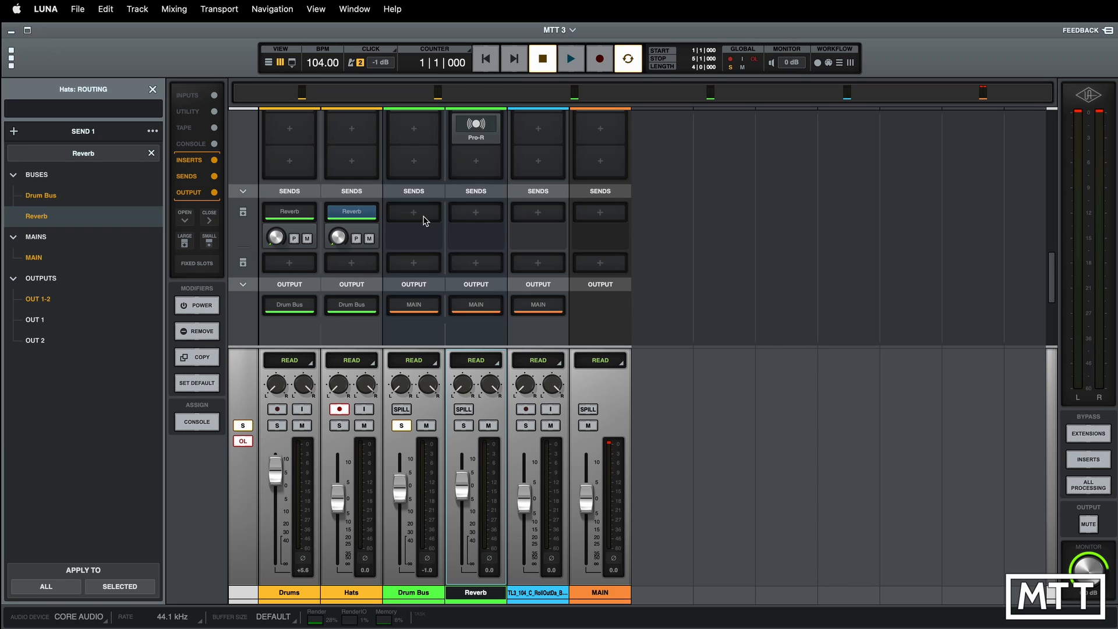
pyautogui.click(537, 213)
pyautogui.click(46, 217)
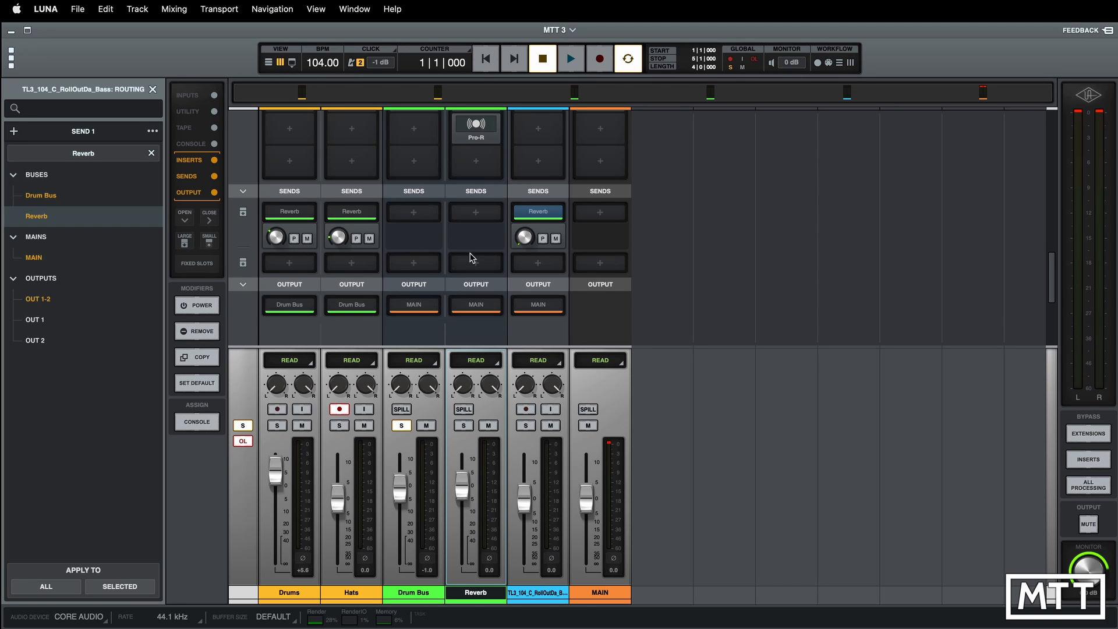
# - Start playback, raise the Reverb bus fader to about +3.9 dB and toggle its solo
pyautogui.press('space')
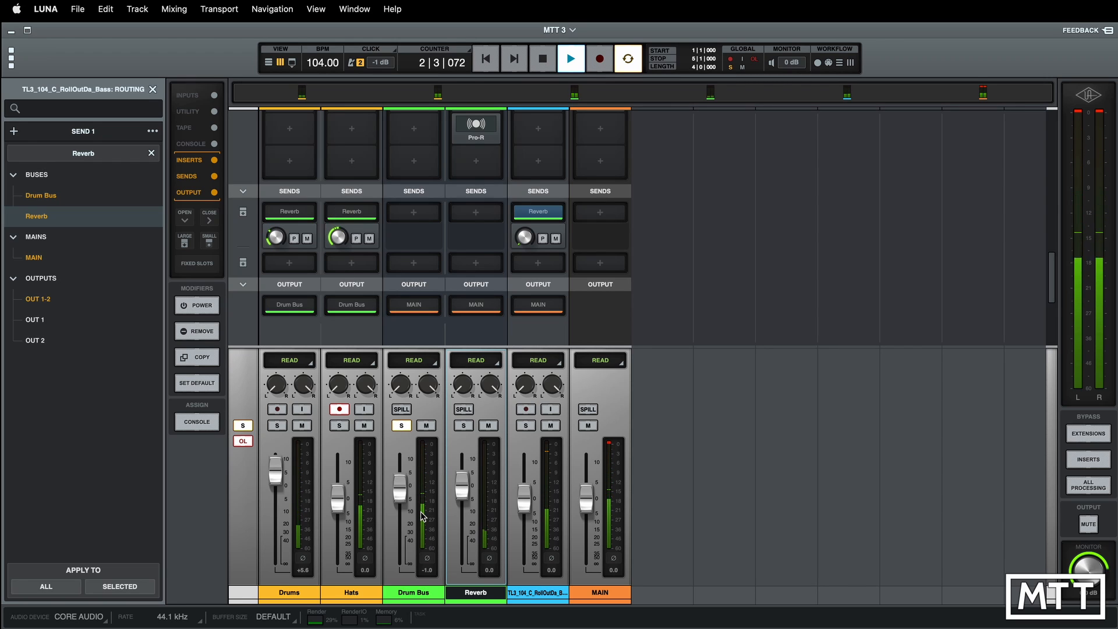
pyautogui.moveTo(462, 484); pyautogui.dragTo(465, 462)
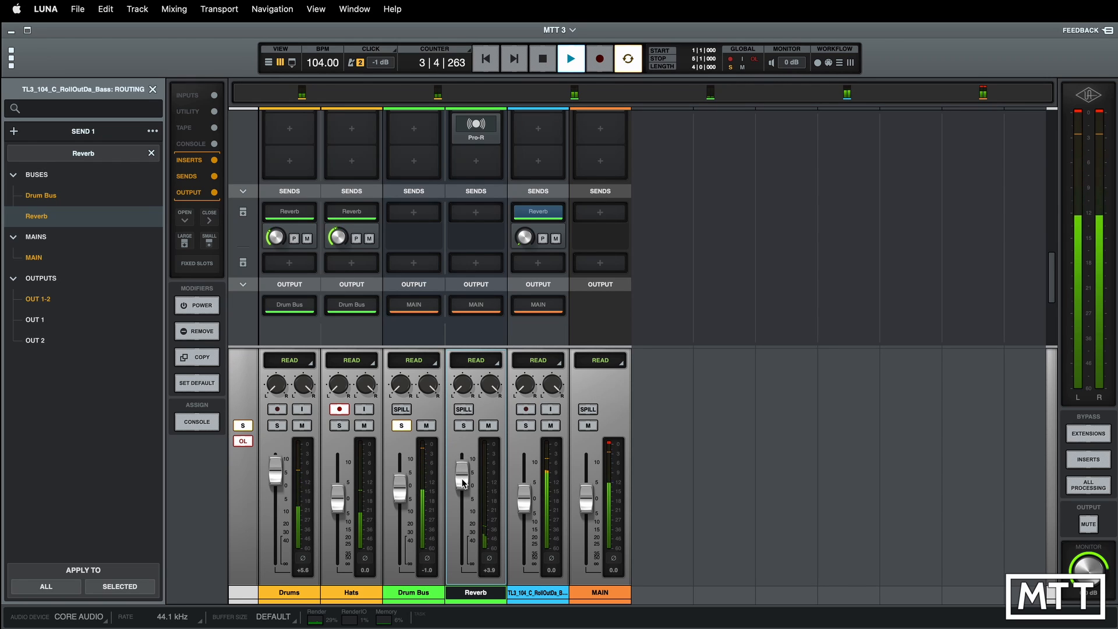
pyautogui.click(466, 429)
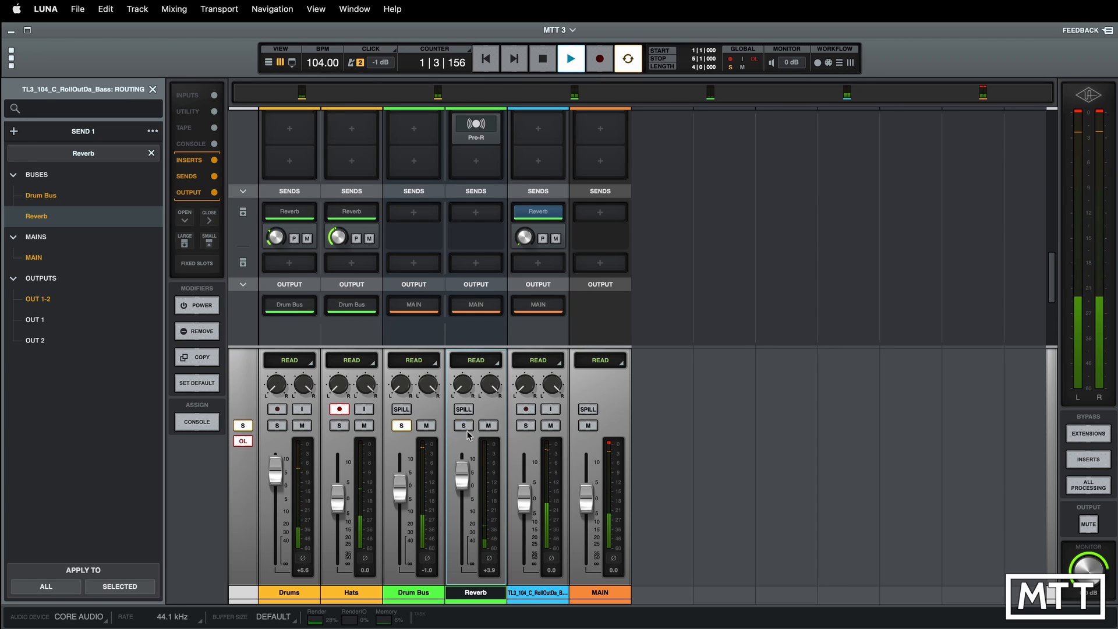
# - Unsolo the Drum Bus, mute the bass, and lower the Reverb bus fader to about -18.4 dB, checking the bus in solo
pyautogui.click(403, 427)
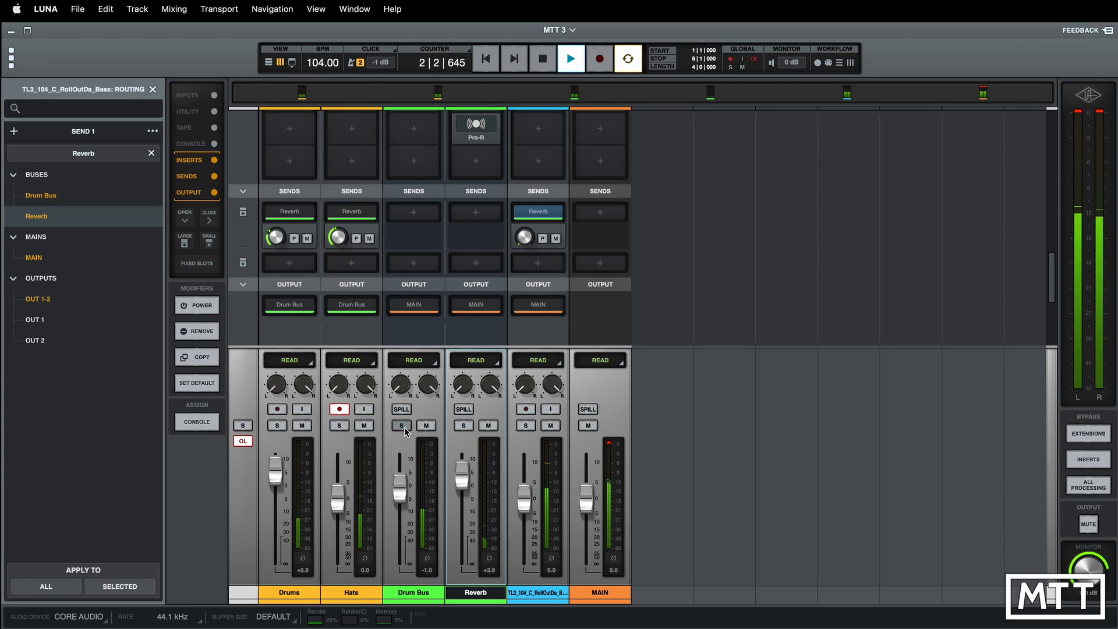
pyautogui.click(551, 426)
pyautogui.moveTo(462, 475); pyautogui.dragTo(466, 524)
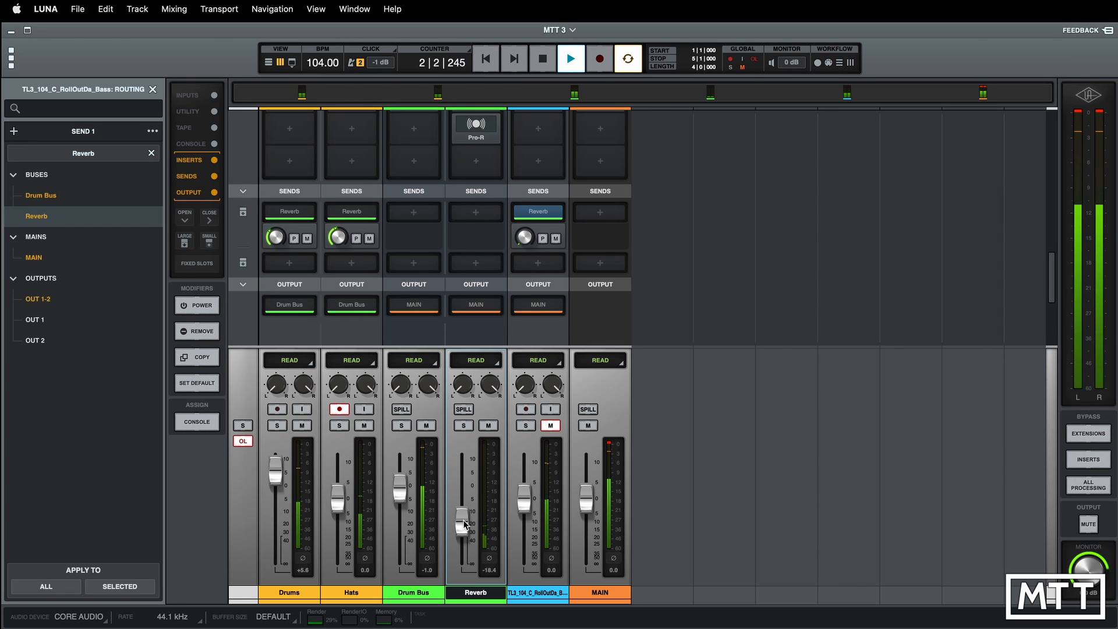
pyautogui.click(463, 426)
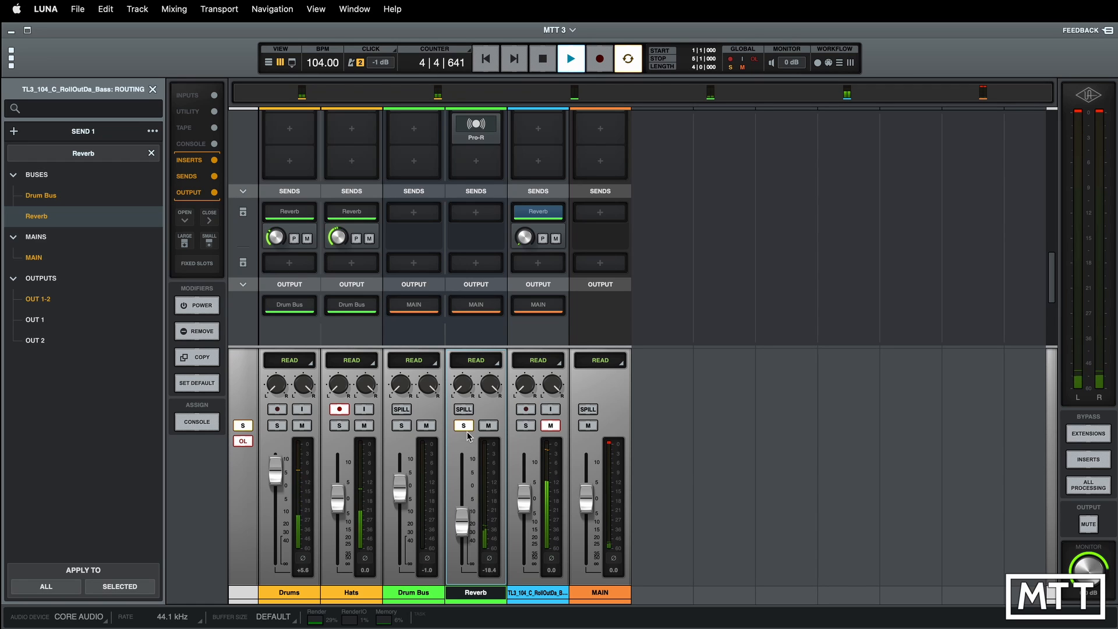
pyautogui.click(463, 425)
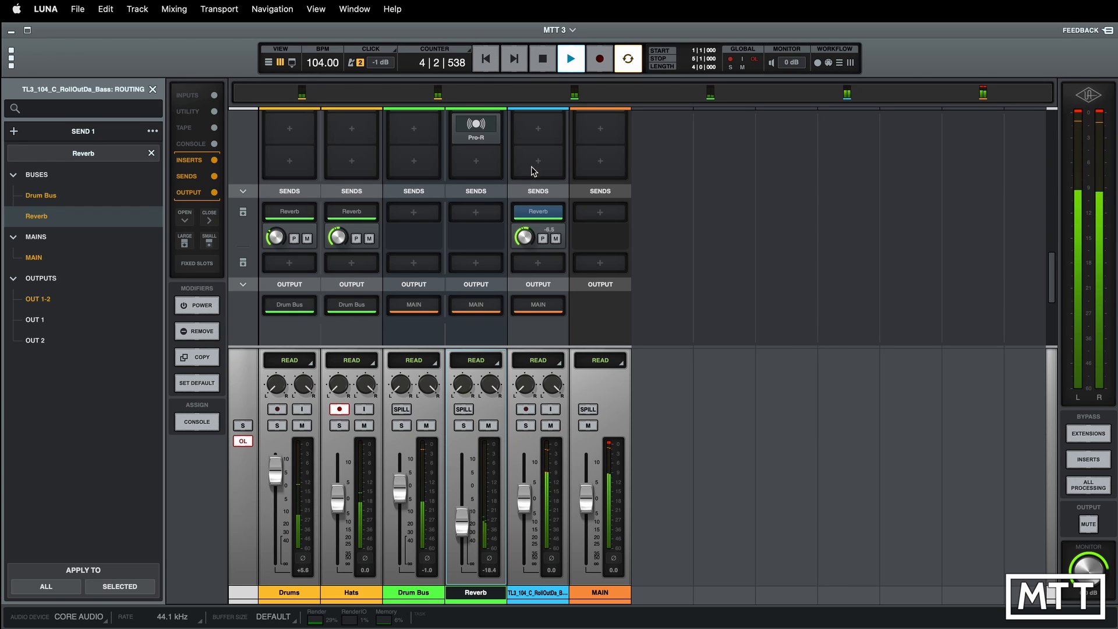
# - Raise the bass channel's Reverb send to about +11.3 dB and audition the mix by stopping and restarting playback
pyautogui.moveTo(526, 212); pyautogui.dragTo(537, 138)
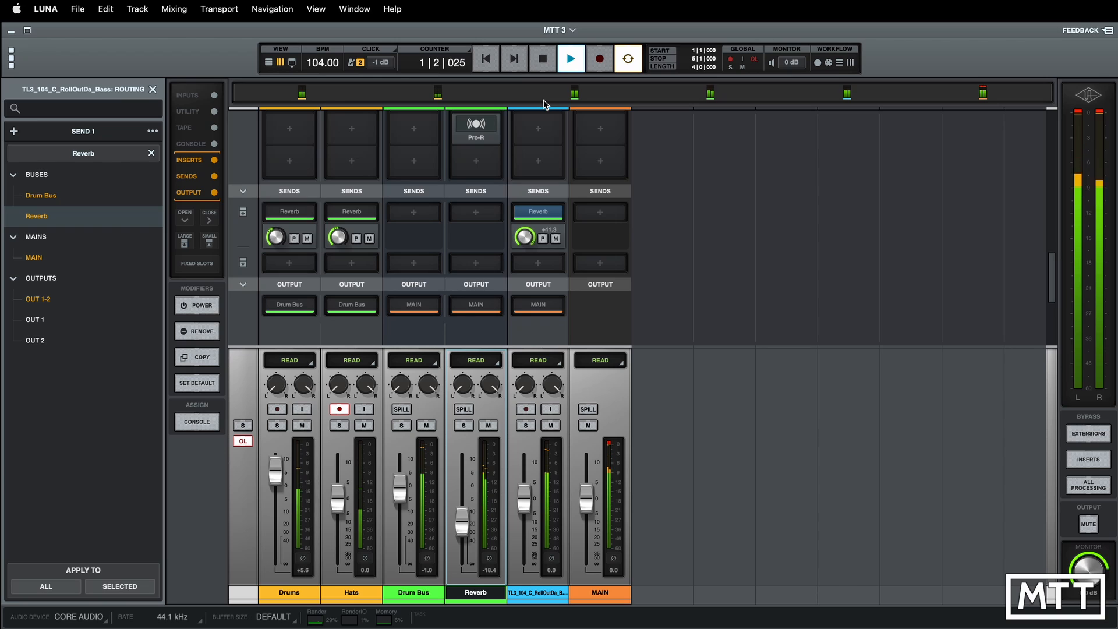
pyautogui.moveTo(527, 215)
pyautogui.press('space')
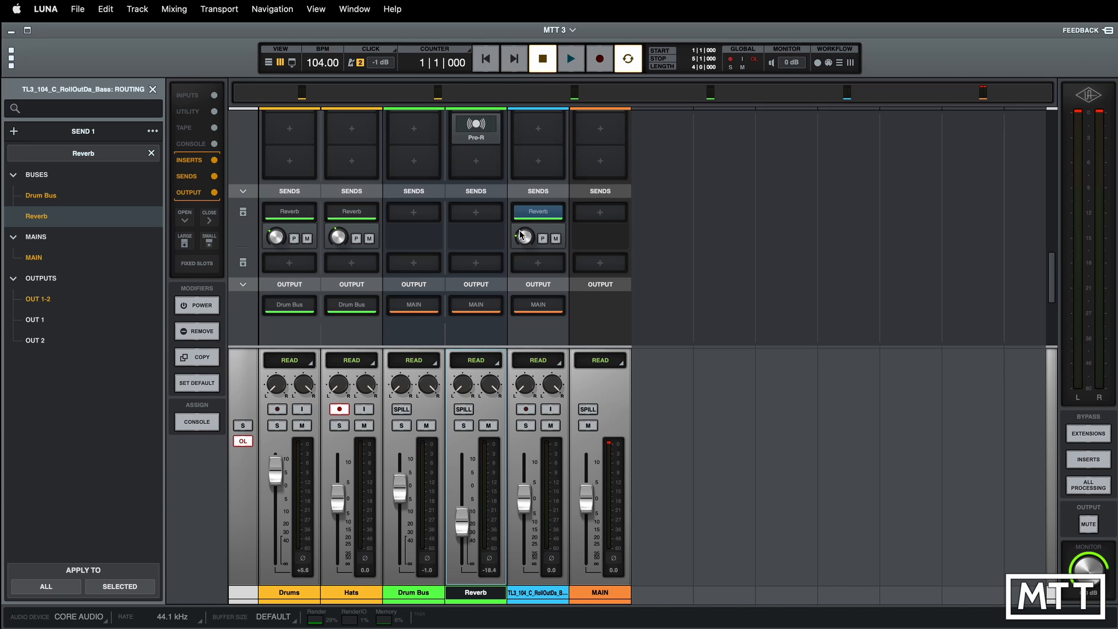
pyautogui.press('space')
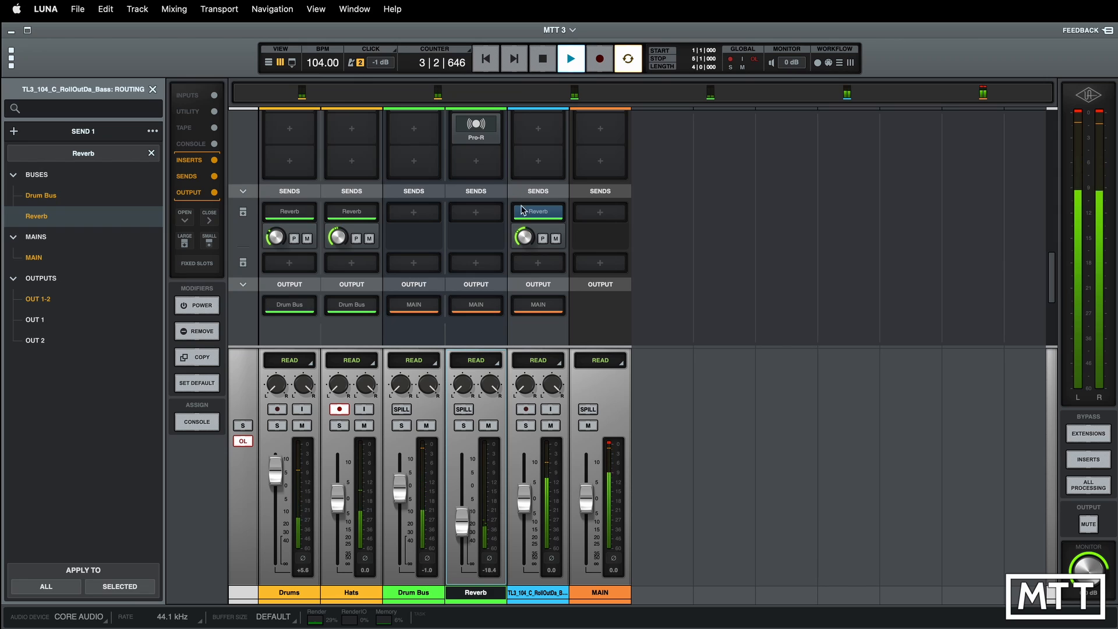
pyautogui.press('space')
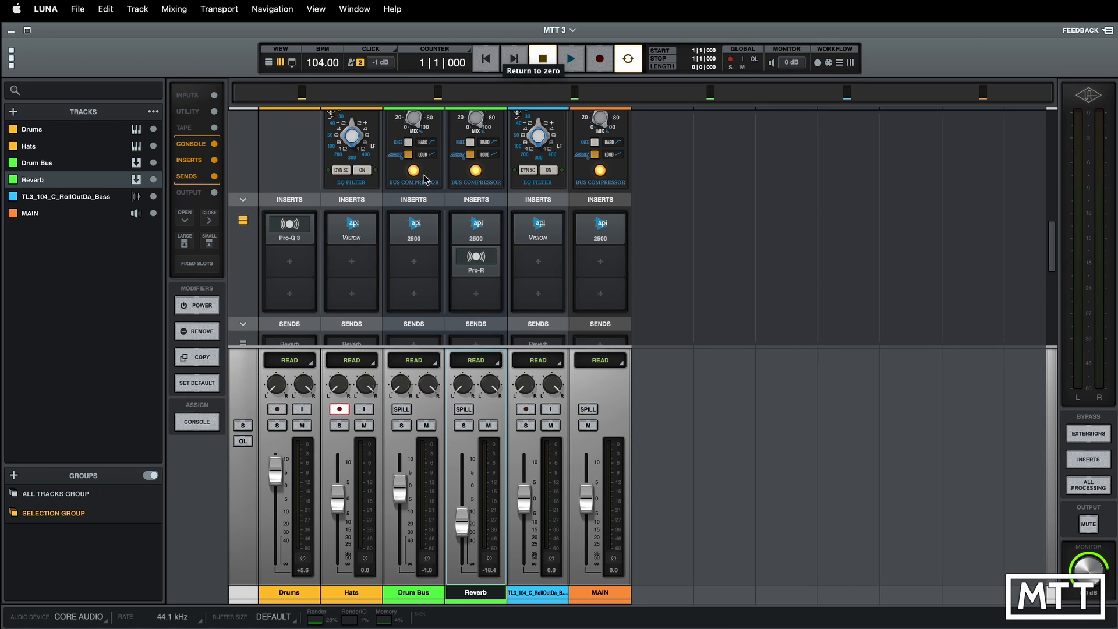
# - Set the Hats channel's automation mode to Touch and record volume fader movements during playback
pyautogui.click(371, 361)
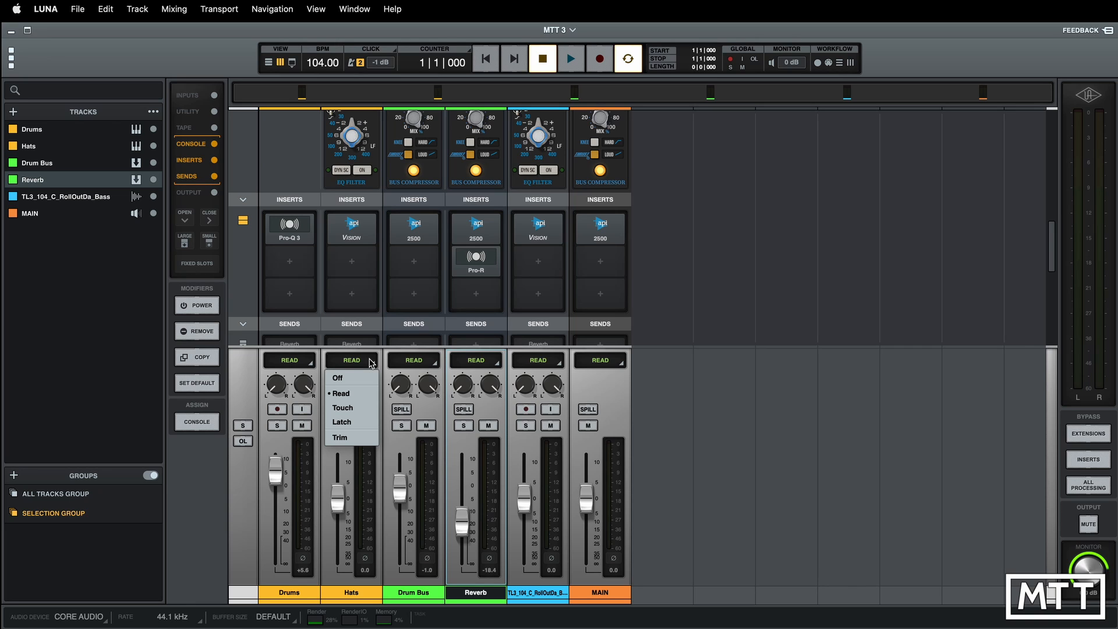
pyautogui.click(346, 408)
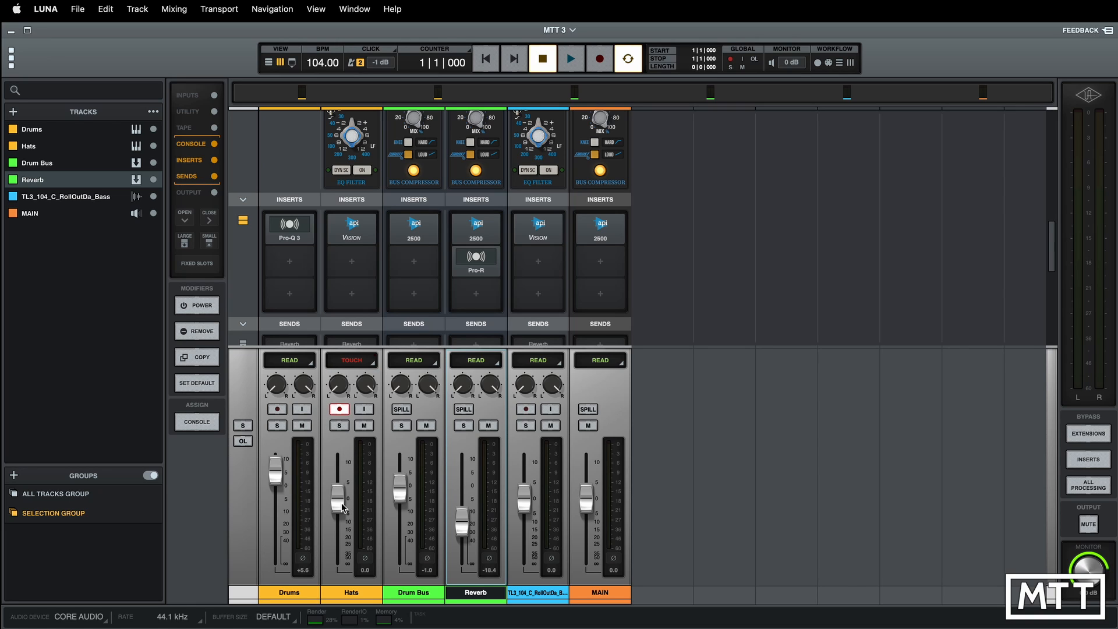
pyautogui.press('space')
pyautogui.moveTo(342, 508)
pyautogui.mouseDown()
pyautogui.moveTo(343, 487)
pyautogui.moveTo(343, 507)
pyautogui.mouseUp()
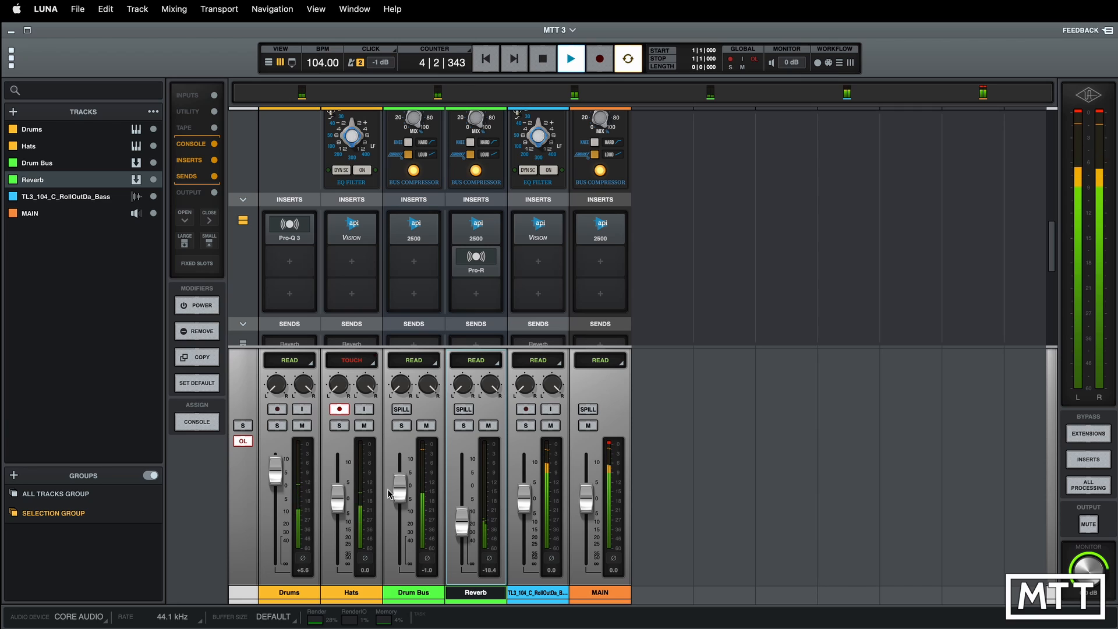
pyautogui.press('space')
# - Return the Hats channel's automation mode to Read and play back the recorded fader moves
pyautogui.click(347, 363)
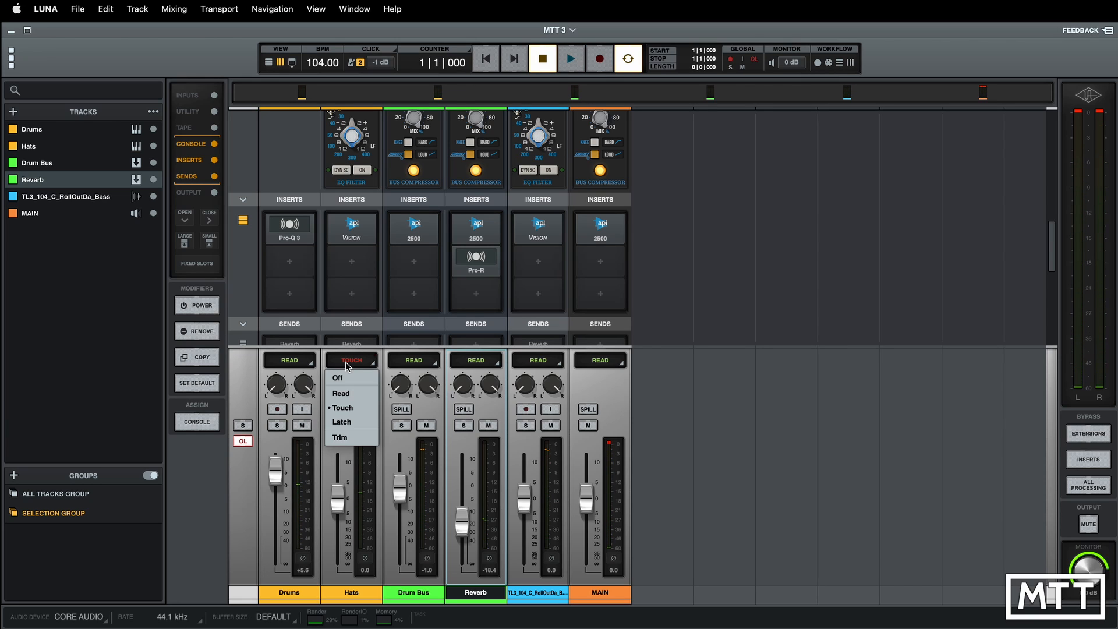
pyautogui.click(350, 394)
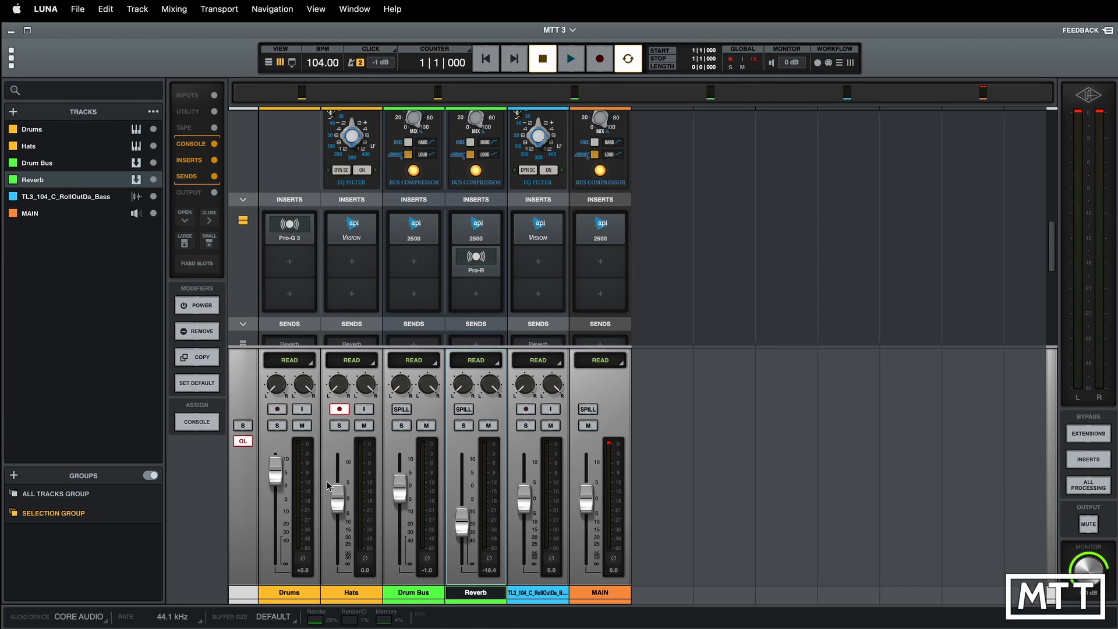
pyautogui.press('space')
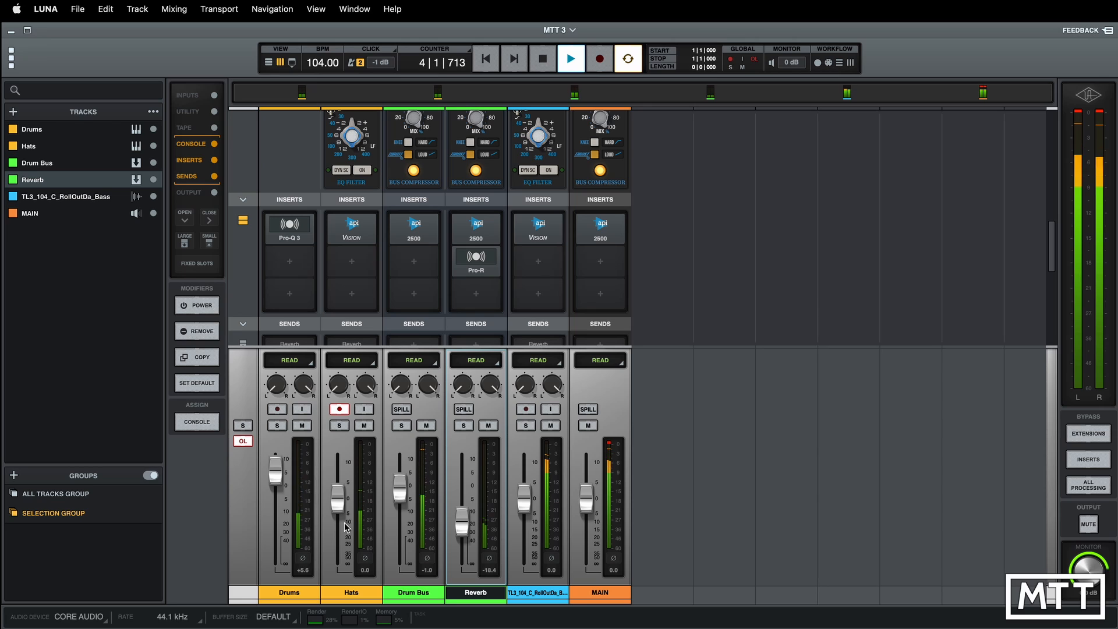
pyautogui.press('space')
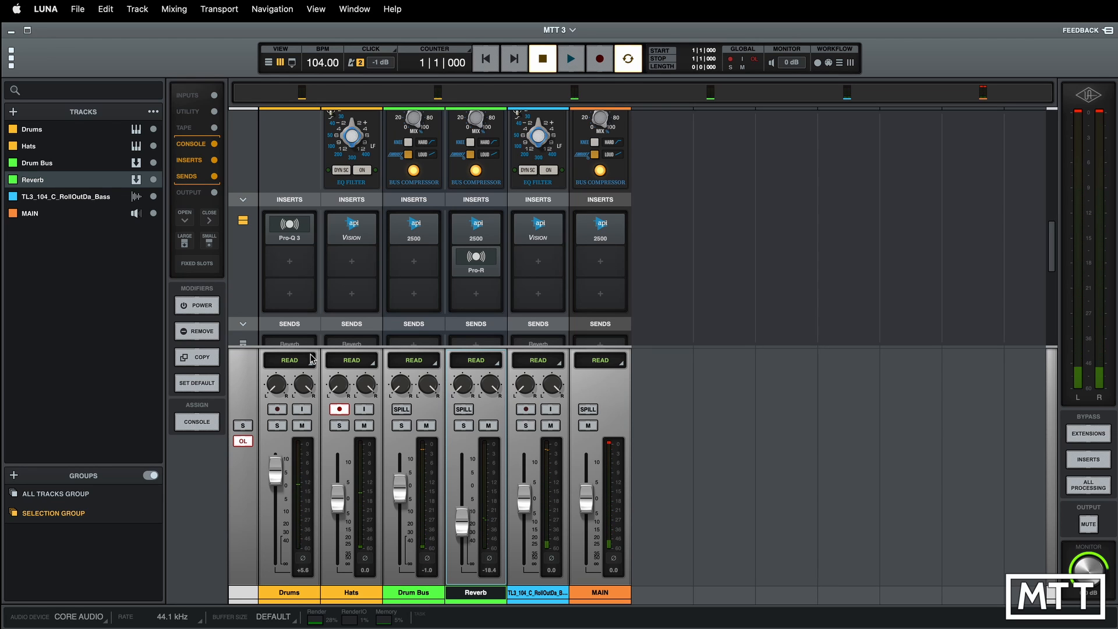
# - Switch to the timeline view and display the Volume automation on the Hats track
pyautogui.click(268, 63)
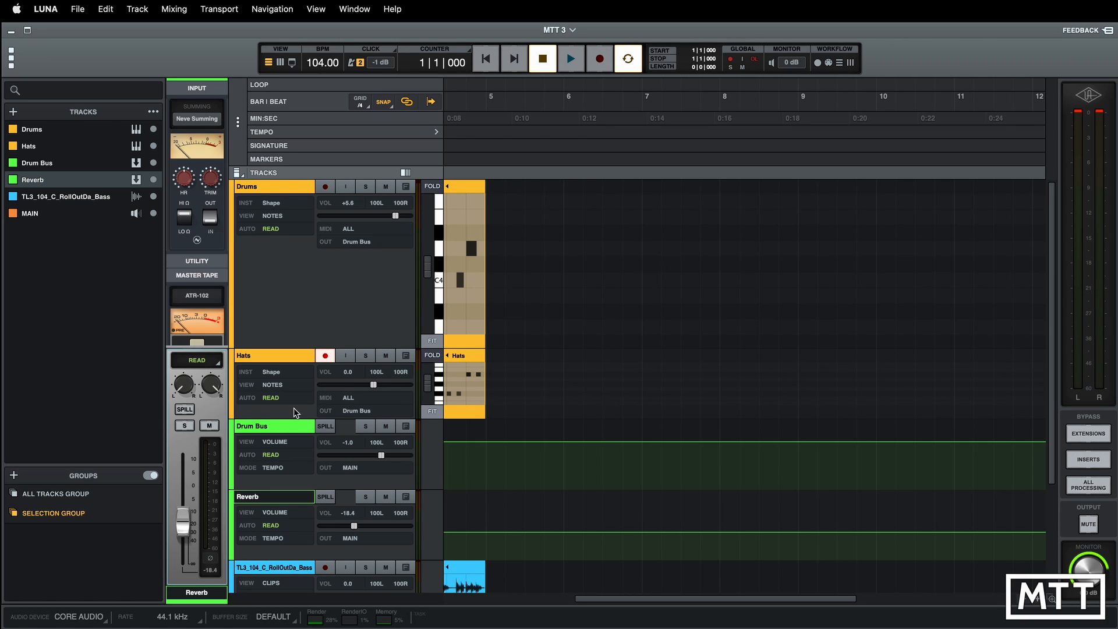
pyautogui.click(276, 387)
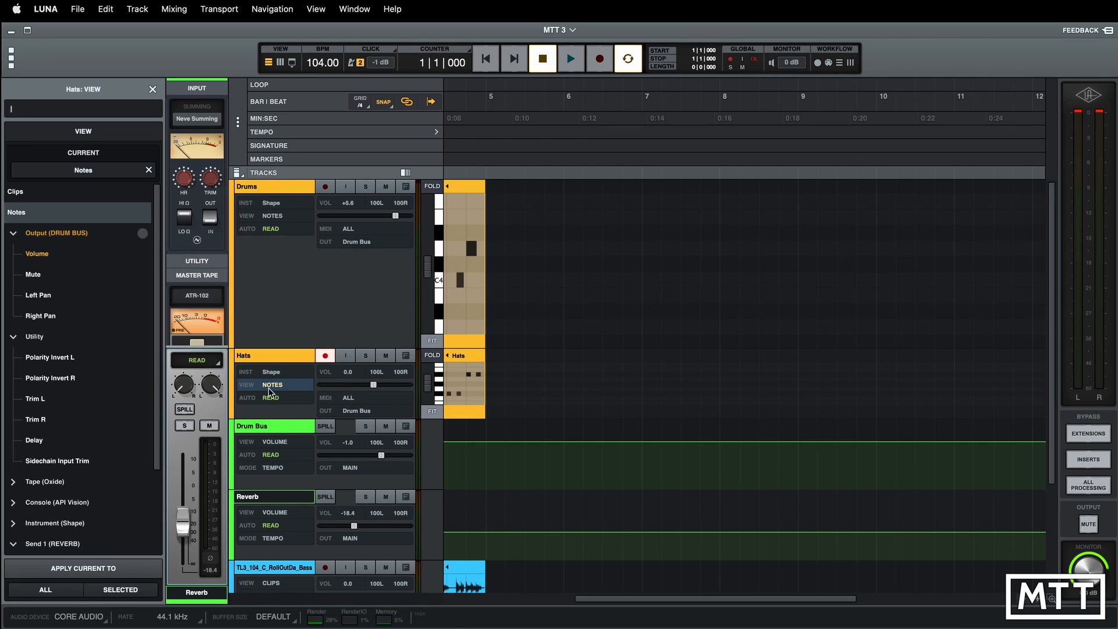
pyautogui.click(37, 255)
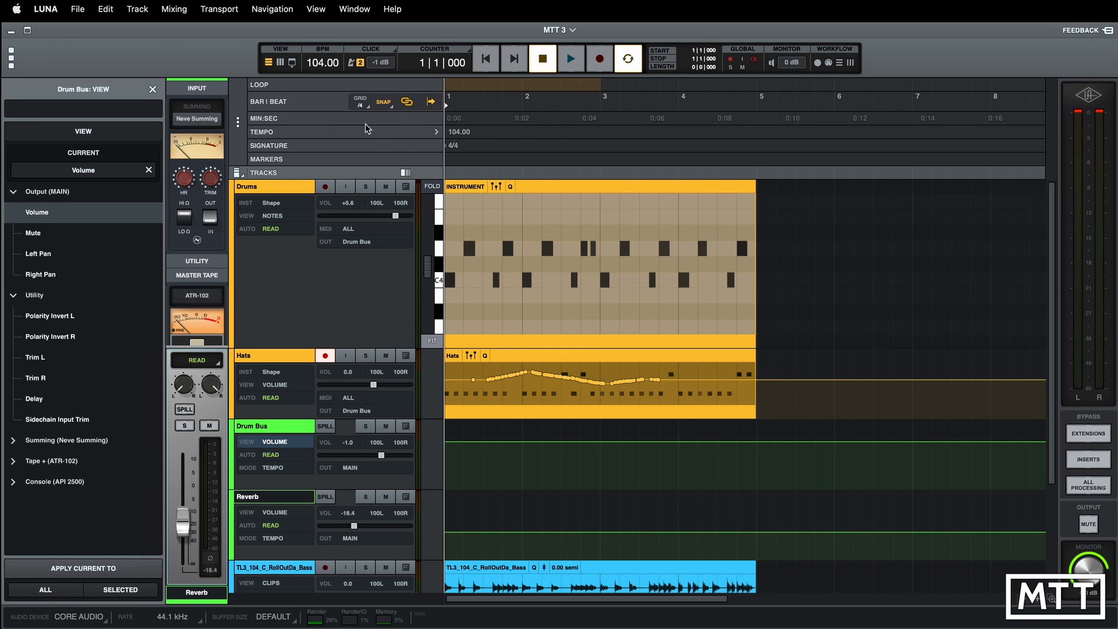
# - Save a session bookmark named for the stage after automation, and open the session's version list
pyautogui.press('super+s')
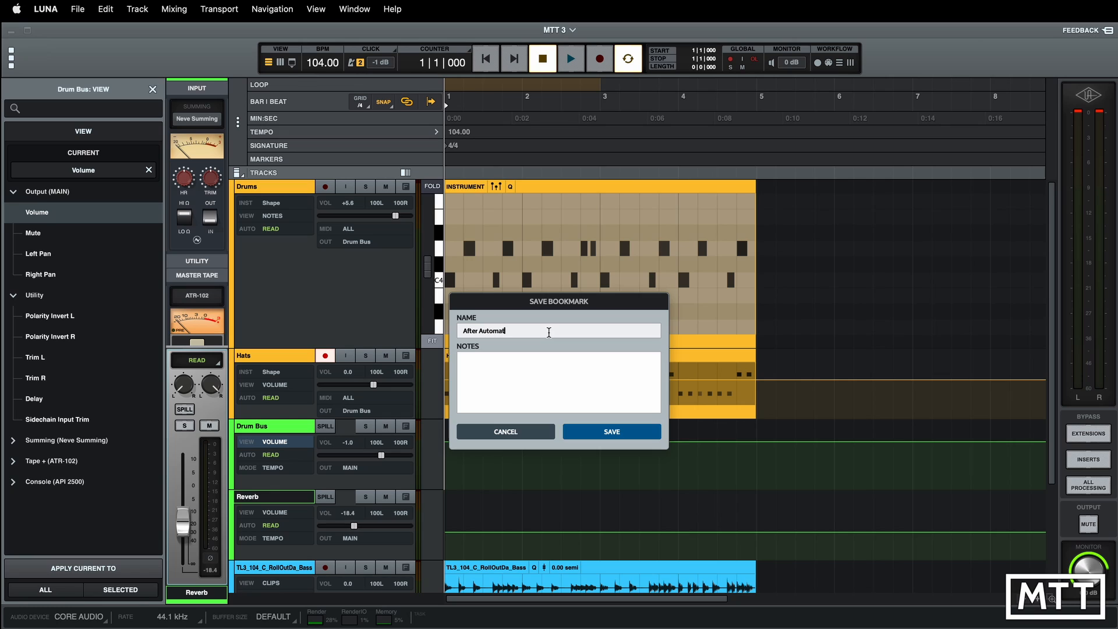
pyautogui.click(611, 438)
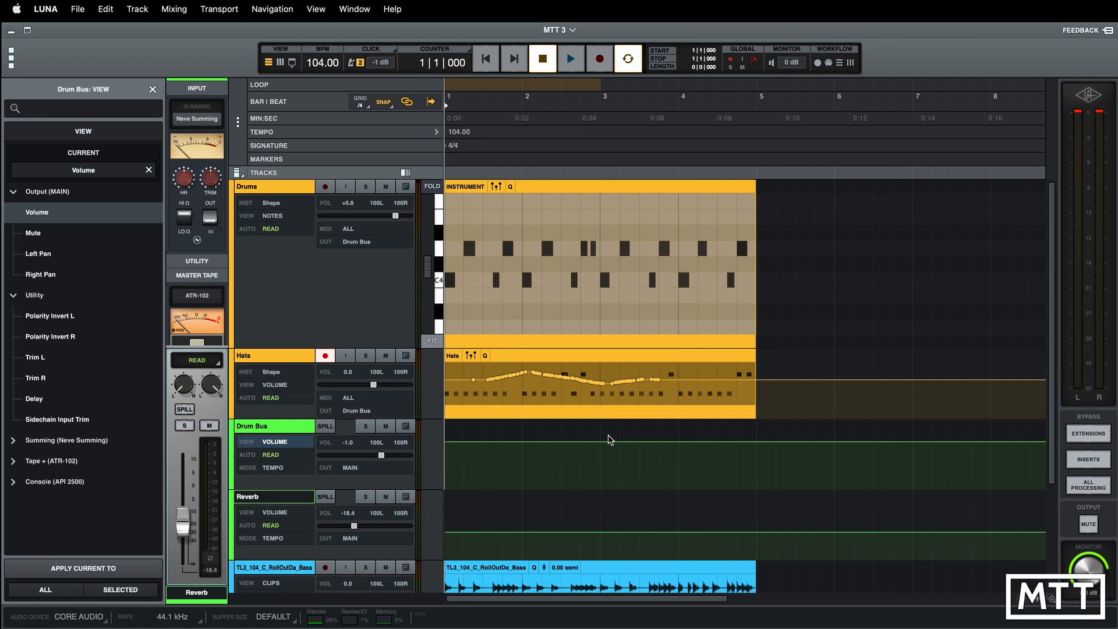
pyautogui.click(78, 10)
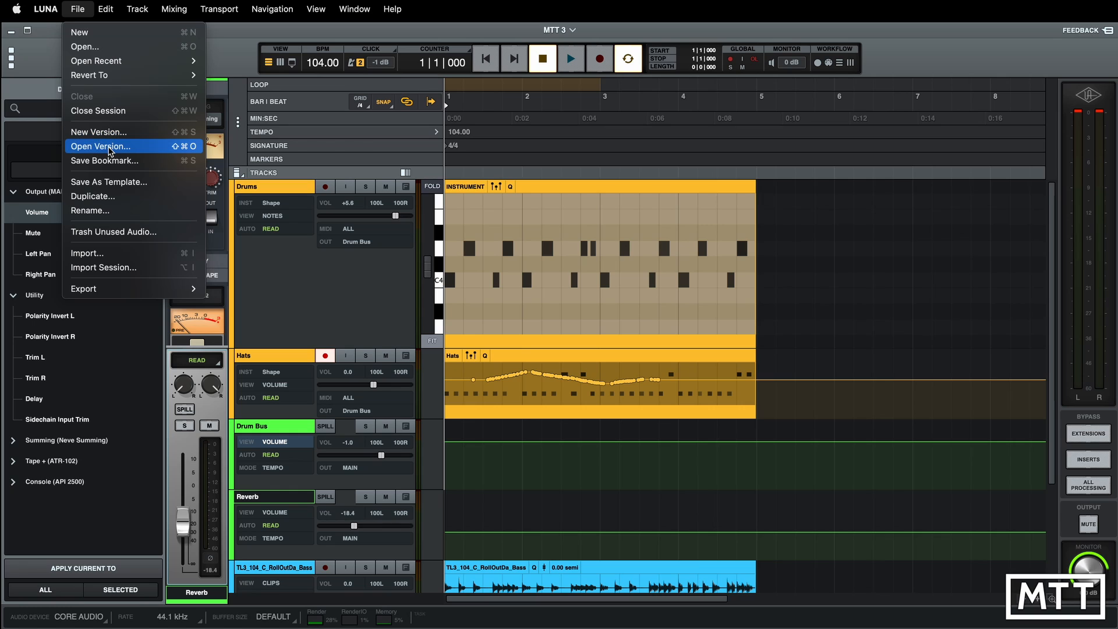
pyautogui.click(111, 149)
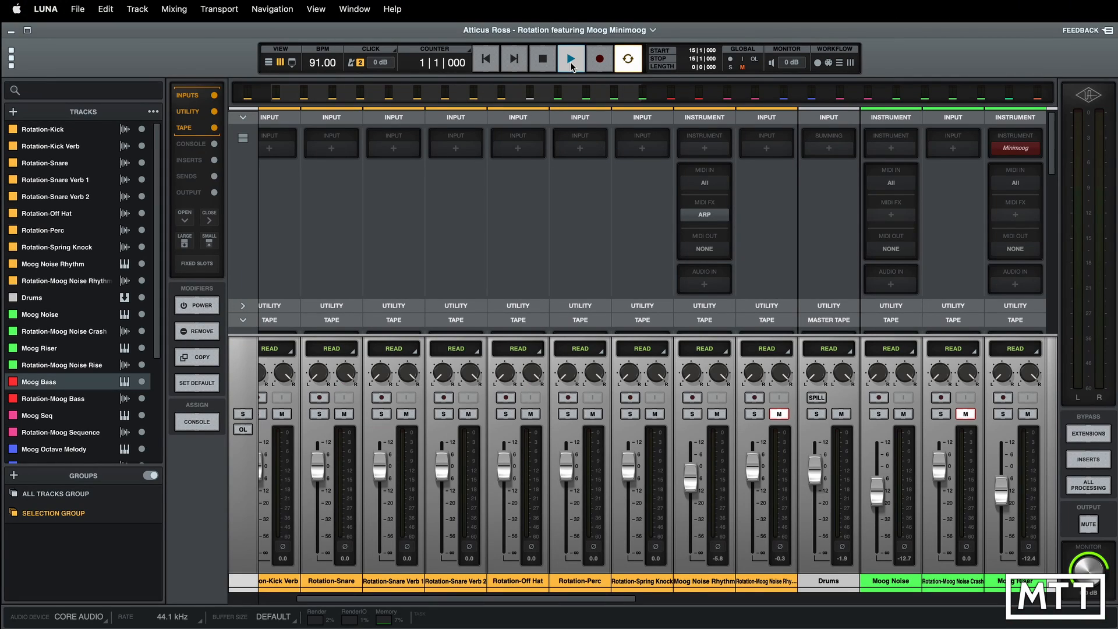
# - Play the Rotation demo session and look through all its tracks down to MAIN in the timeline view
pyautogui.click(571, 60)
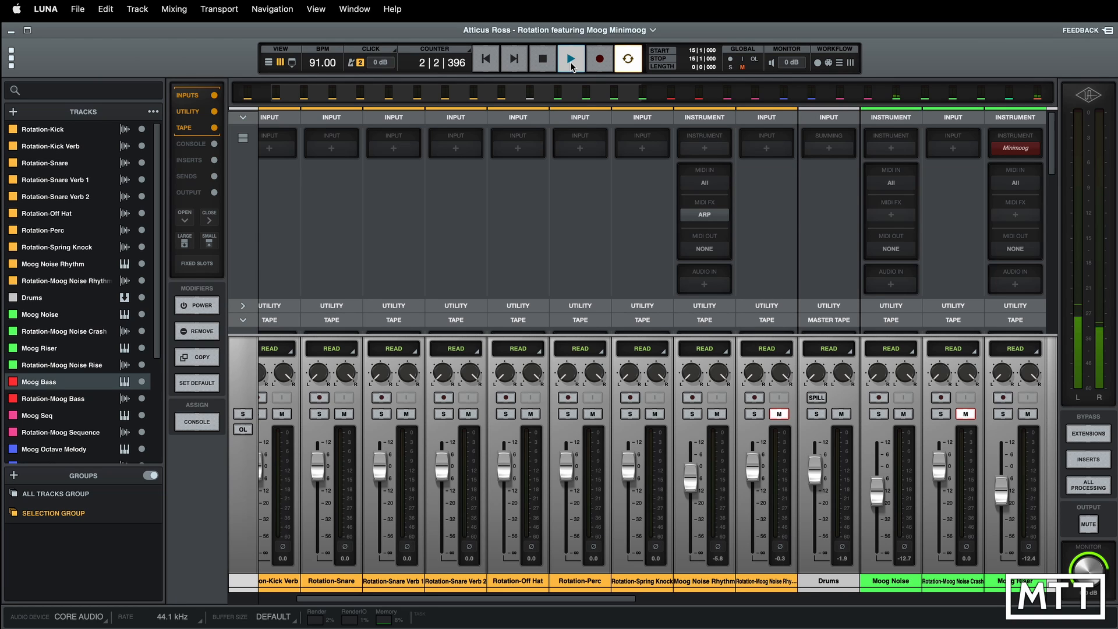
pyautogui.click(270, 63)
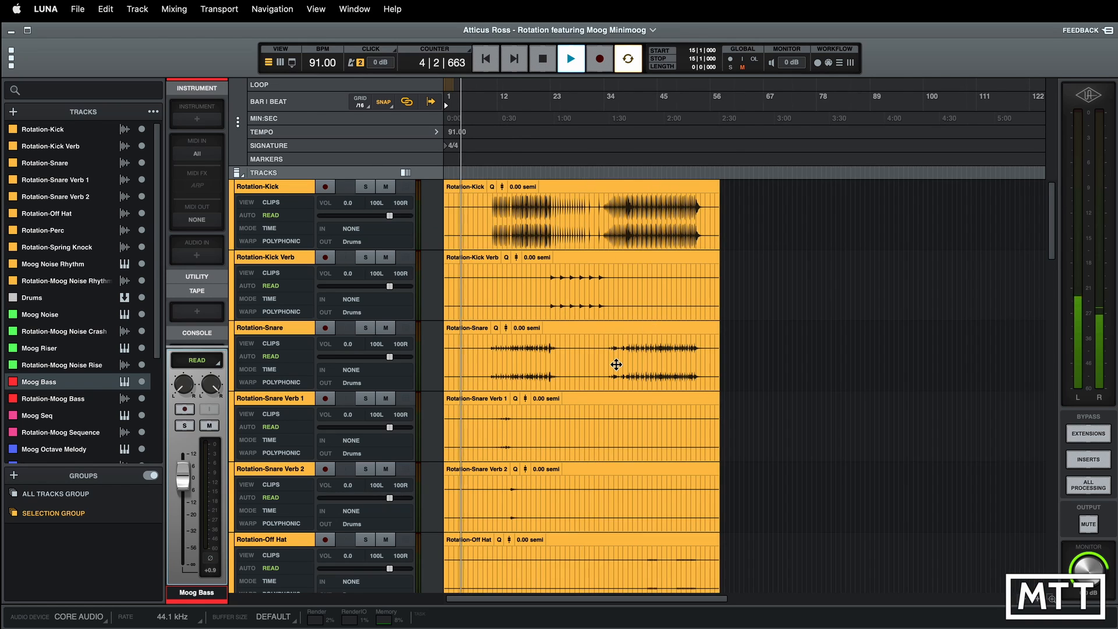
pyautogui.scroll(-10, 687, 404)
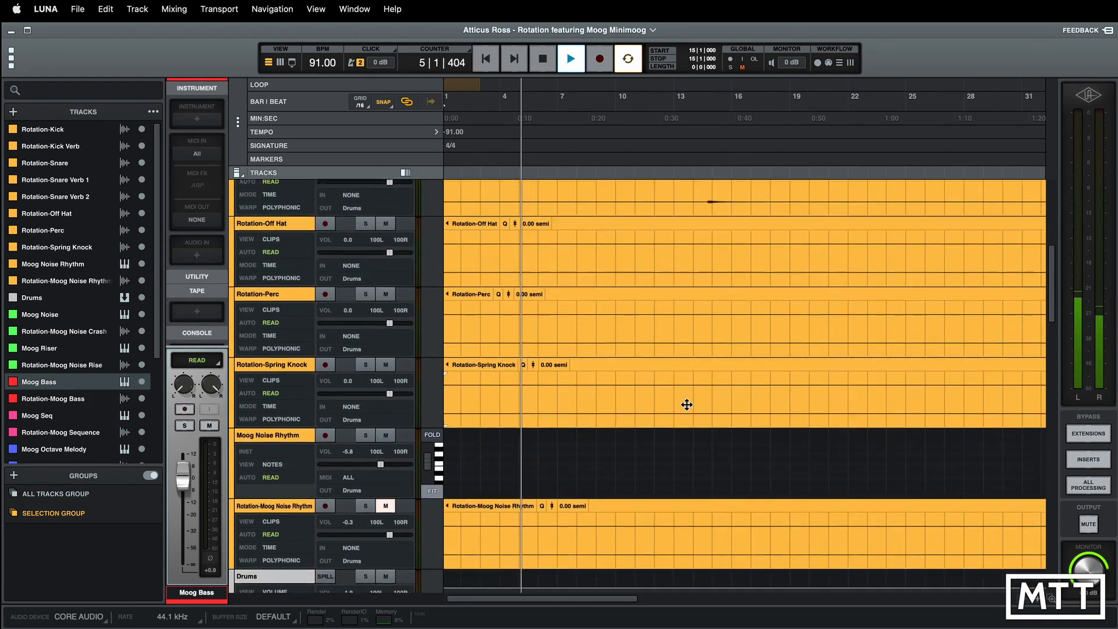
pyautogui.scroll(-10, 686, 405)
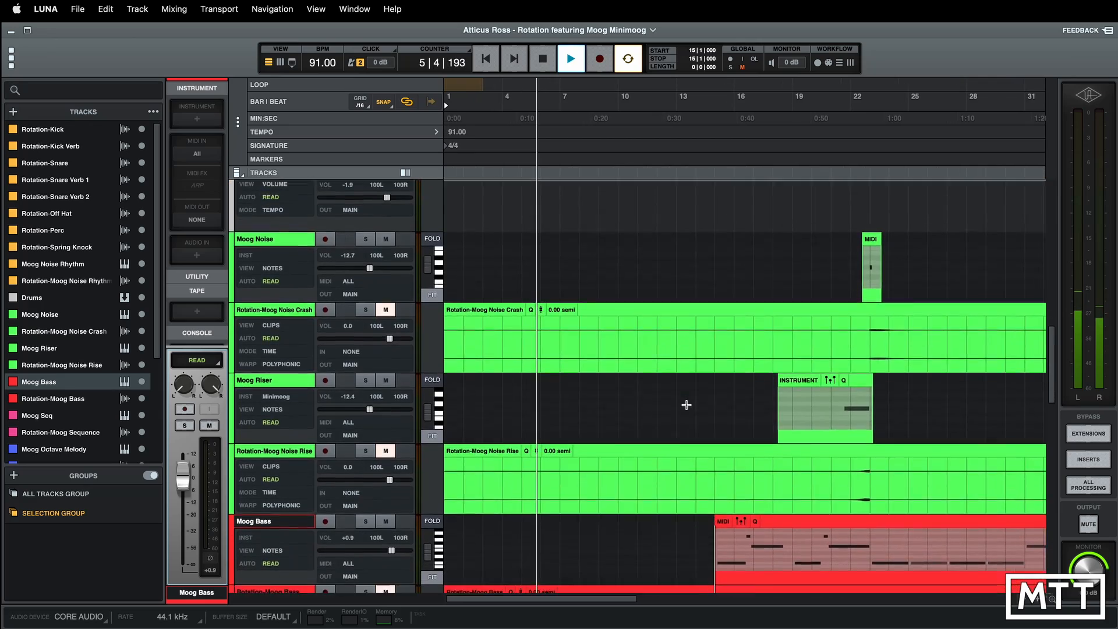
pyautogui.scroll(-10, 687, 404)
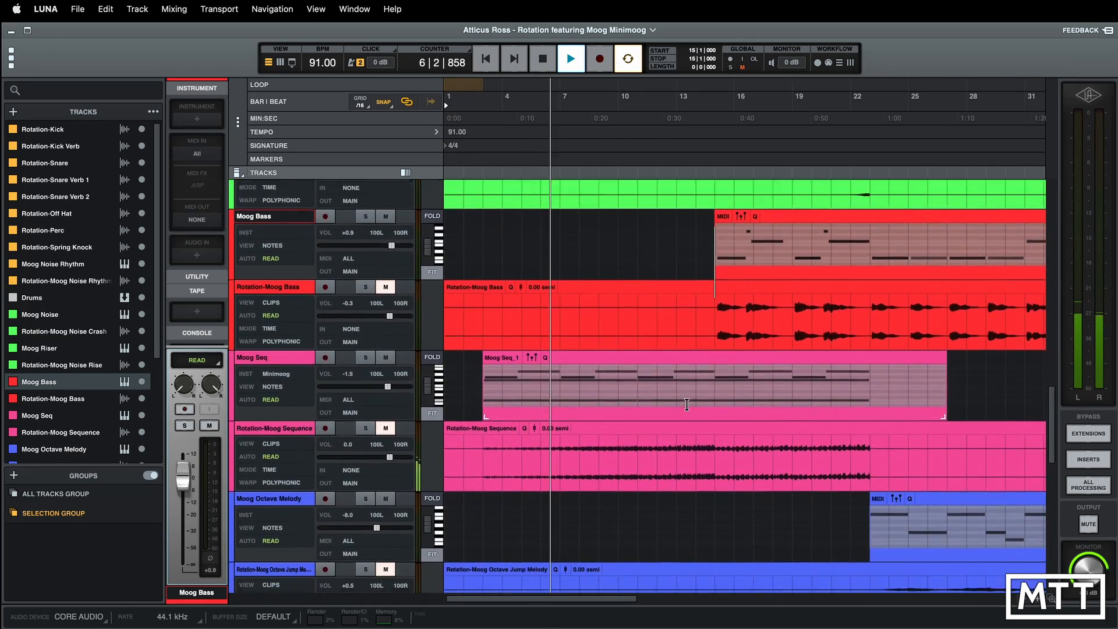
pyautogui.scroll(-10, 687, 405)
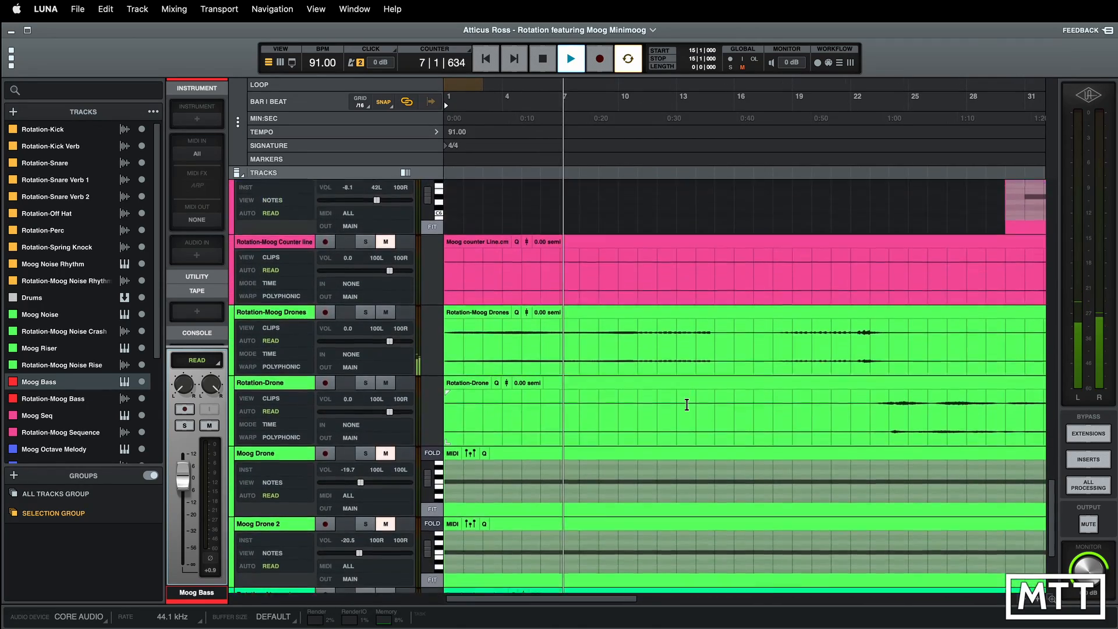
pyautogui.scroll(-1, 688, 405)
# - Examine the demo arrangement at several horizontal zoom levels, from the full song length to the Moog bass and sequence clips around bar 15
pyautogui.press('r')
pyautogui.press('r')
pyautogui.press('r')
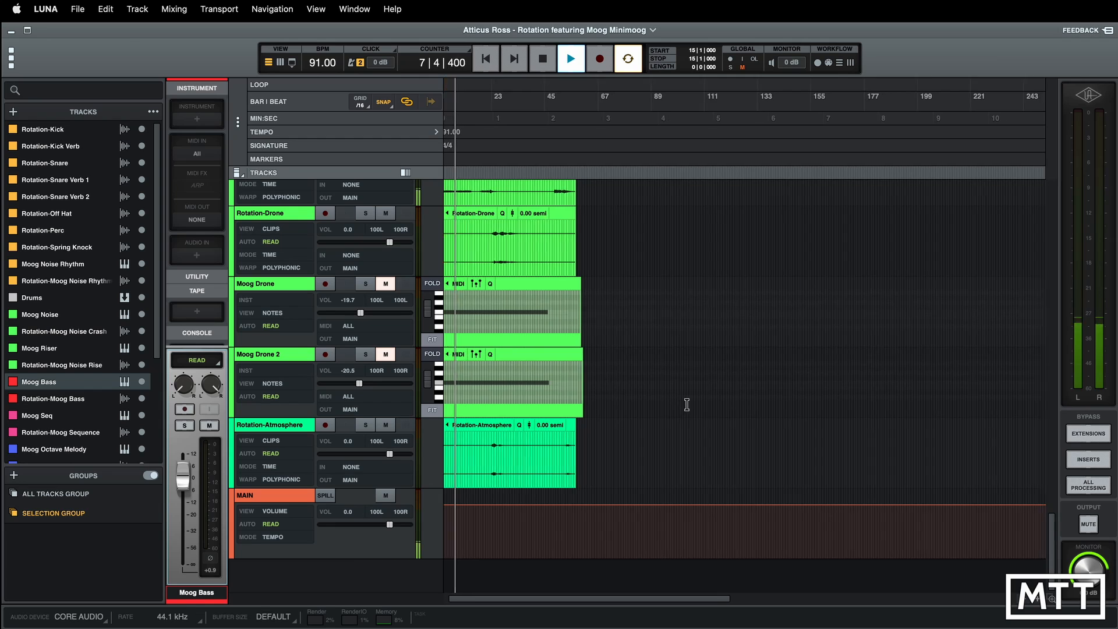
pyautogui.press('t')
pyautogui.press('t')
pyautogui.press('t')
pyautogui.press('t')
pyautogui.scroll(8, 687, 404)
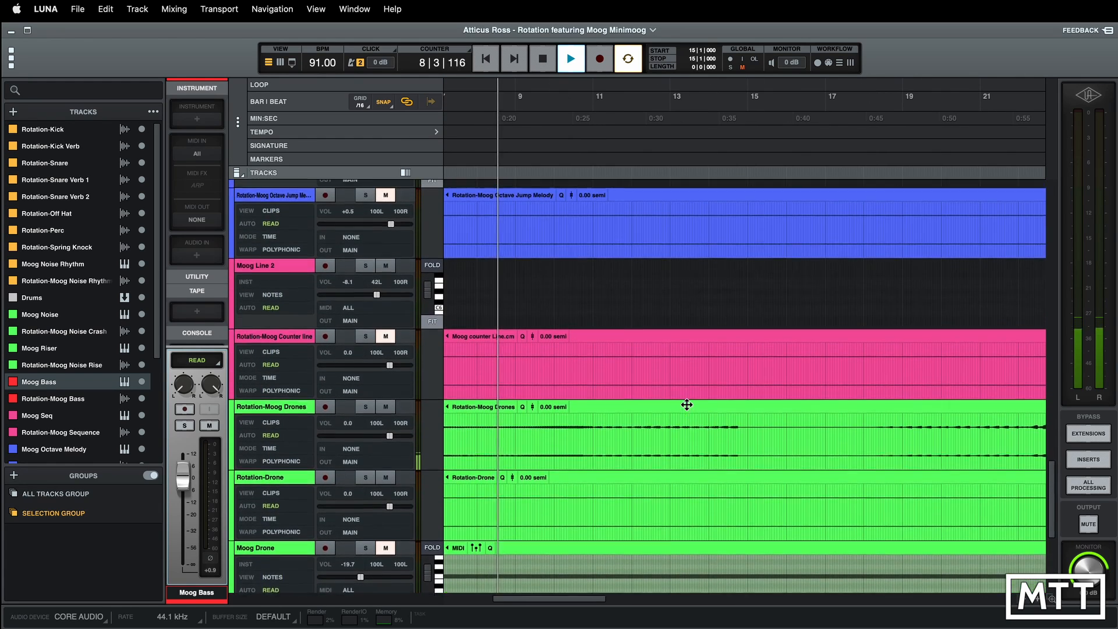
pyautogui.scroll(4, 686, 405)
pyautogui.press('t')
pyautogui.press('t')
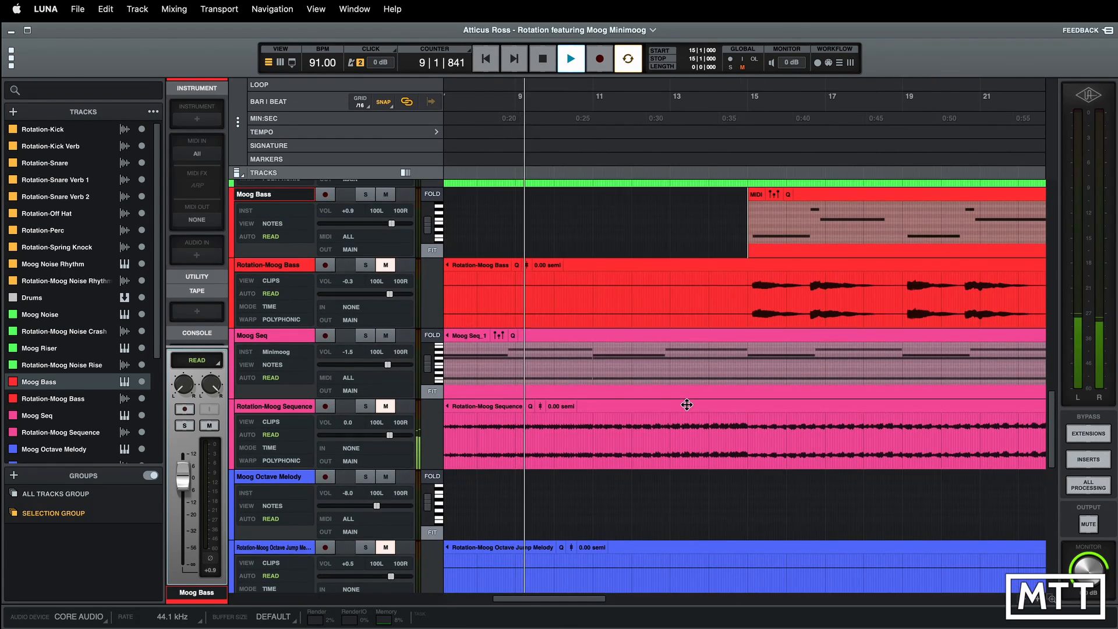
pyautogui.press('t')
pyautogui.press('r')
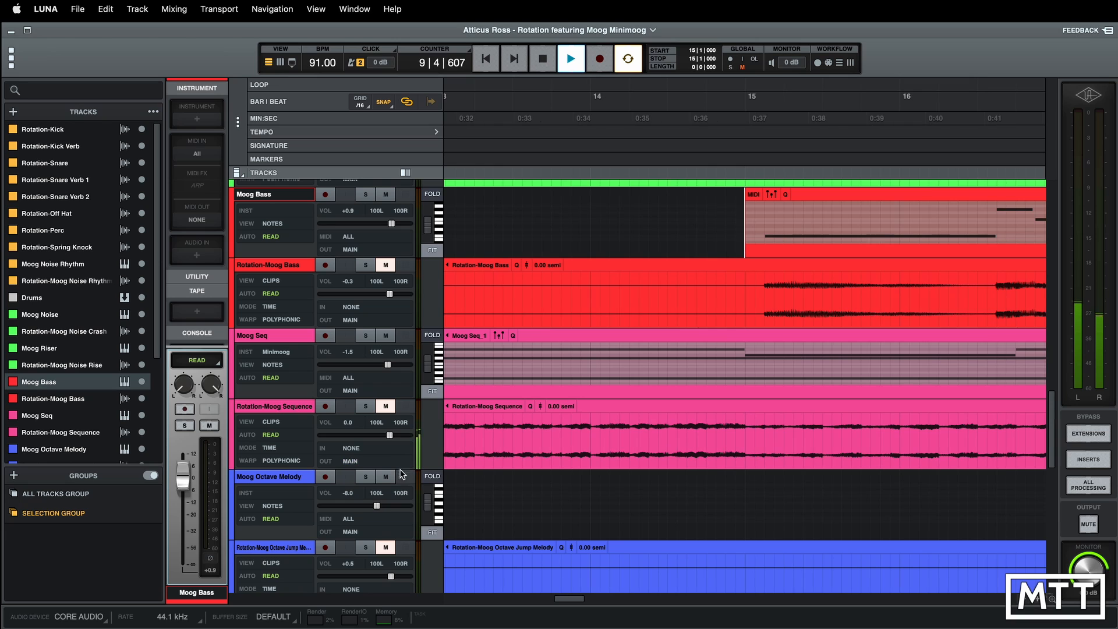
# - Increase the Rotation-Moog Sequence track's height to about double and shrink the Moog Seq track to its minimum height
pyautogui.moveTo(400, 471); pyautogui.dragTo(404, 560)
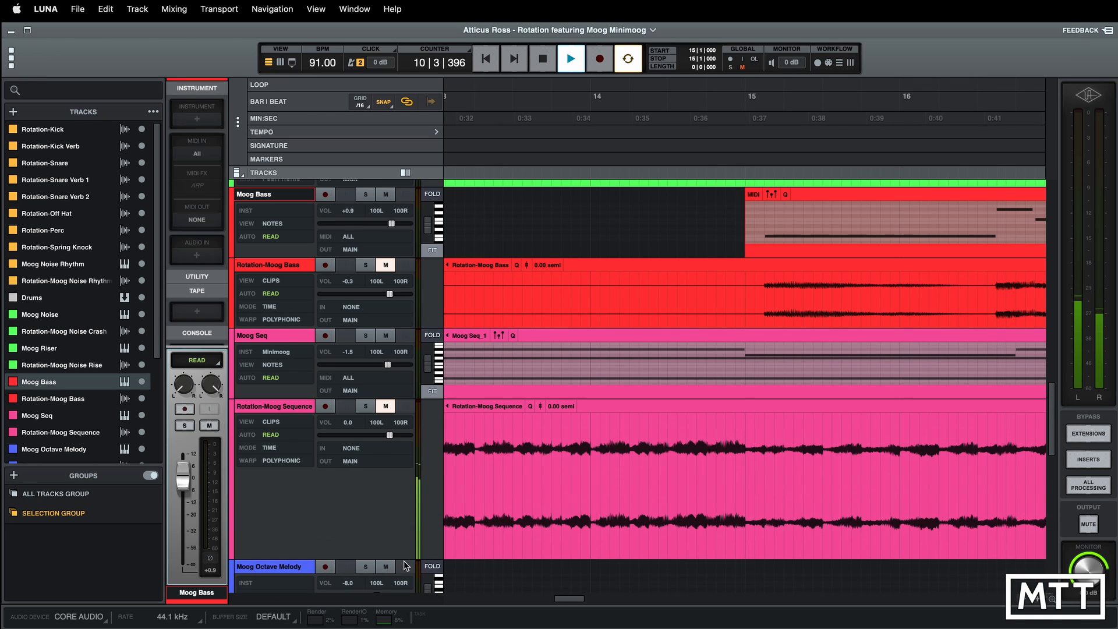
pyautogui.moveTo(417, 401); pyautogui.dragTo(409, 338)
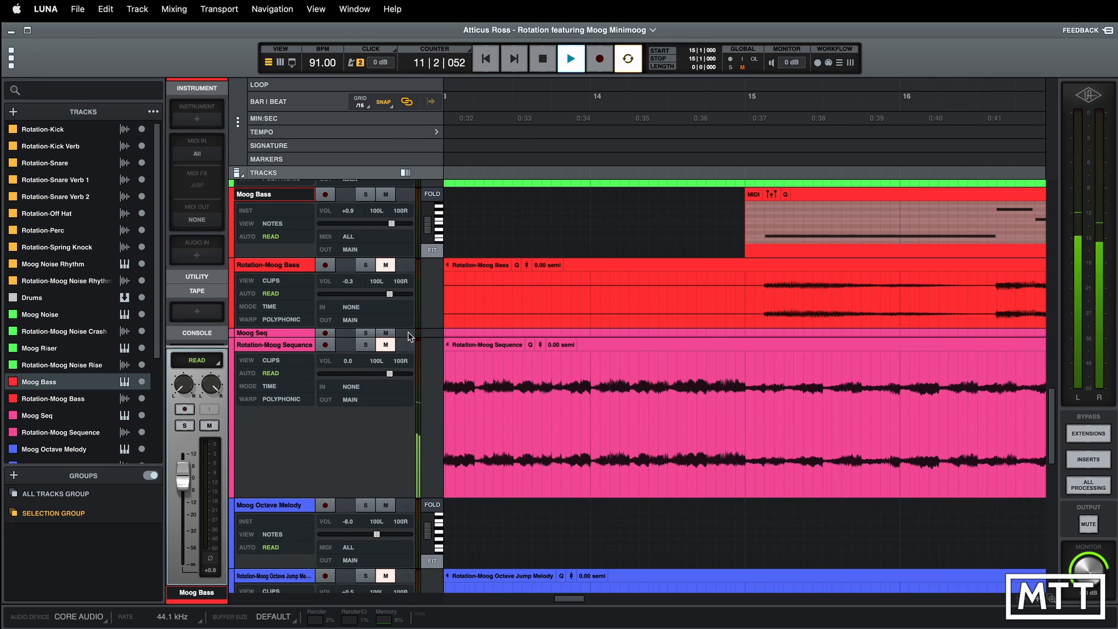
pyautogui.press('t')
pyautogui.press('t')
pyautogui.press('r')
pyautogui.press('r')
pyautogui.press('r')
pyautogui.press('r')
pyautogui.press('r')
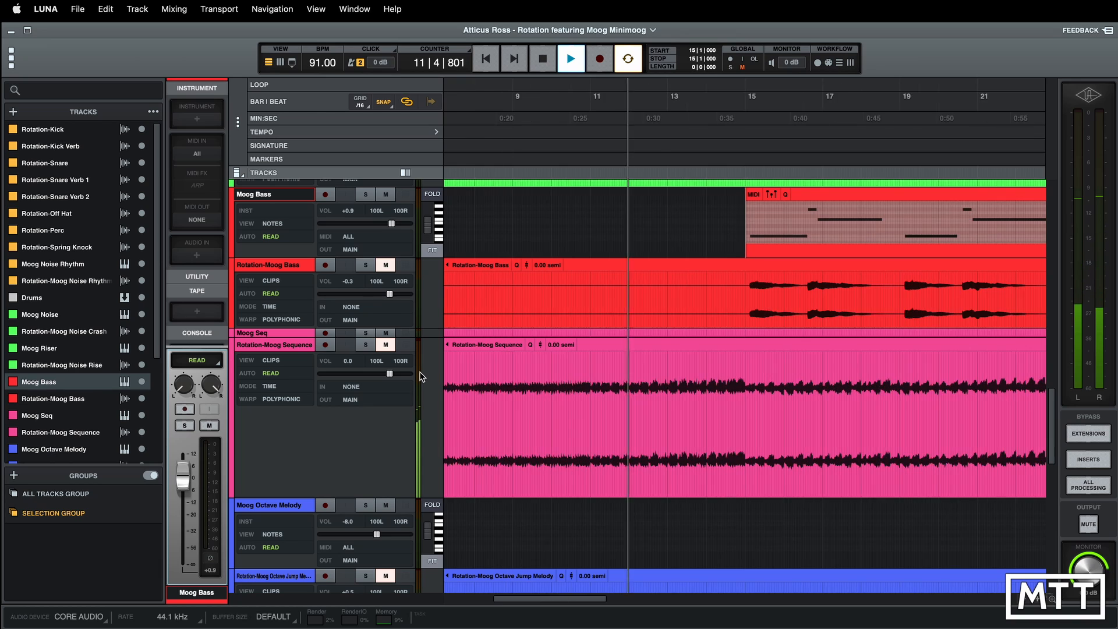
# - Make the Moog Octave Melody track slightly taller and switch its view to Clips
pyautogui.press('r')
pyautogui.press('t')
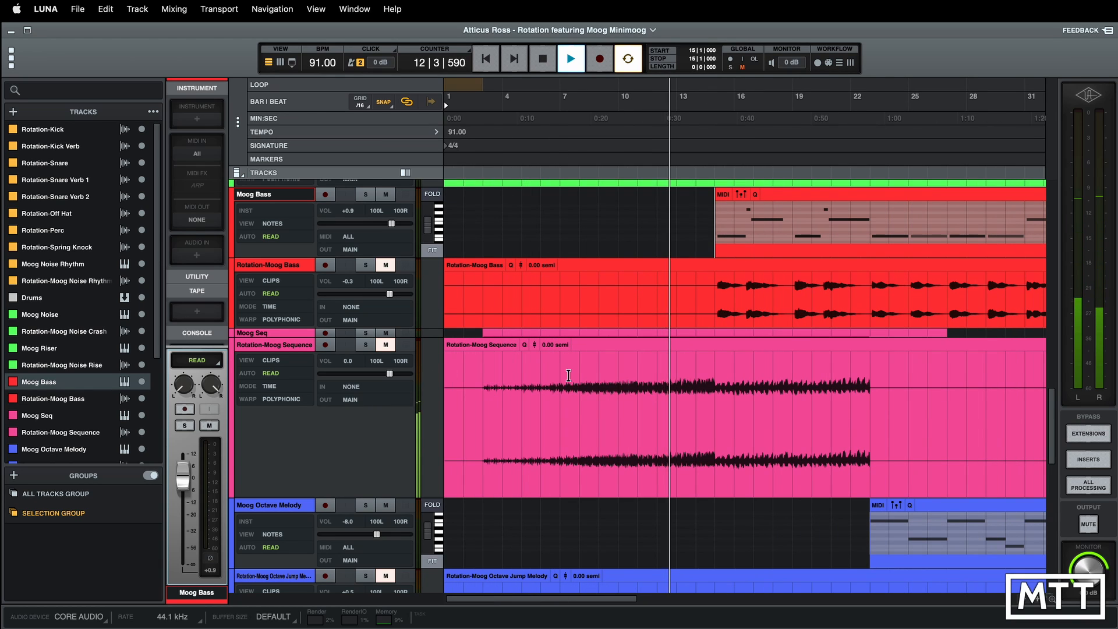
pyautogui.press('r')
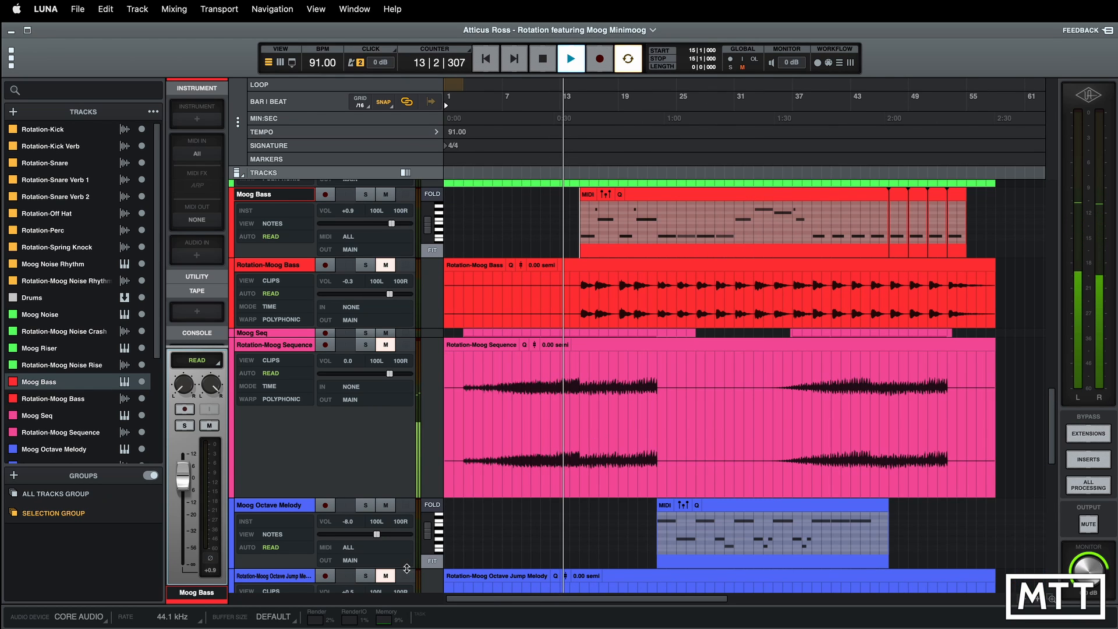
pyautogui.moveTo(408, 569); pyautogui.dragTo(408, 586)
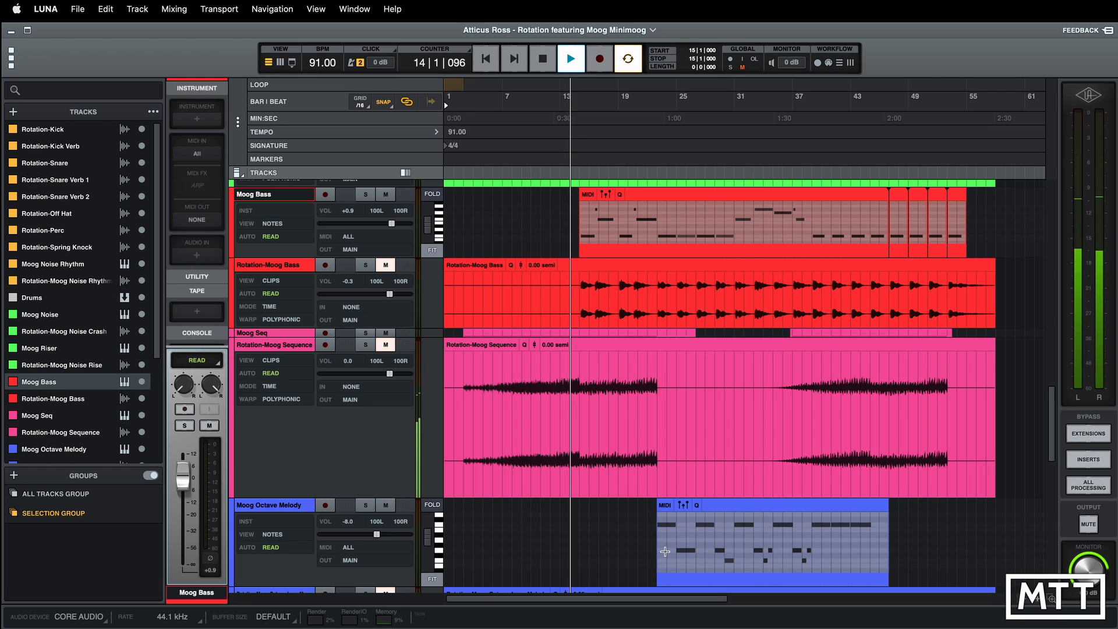
pyautogui.click(706, 518)
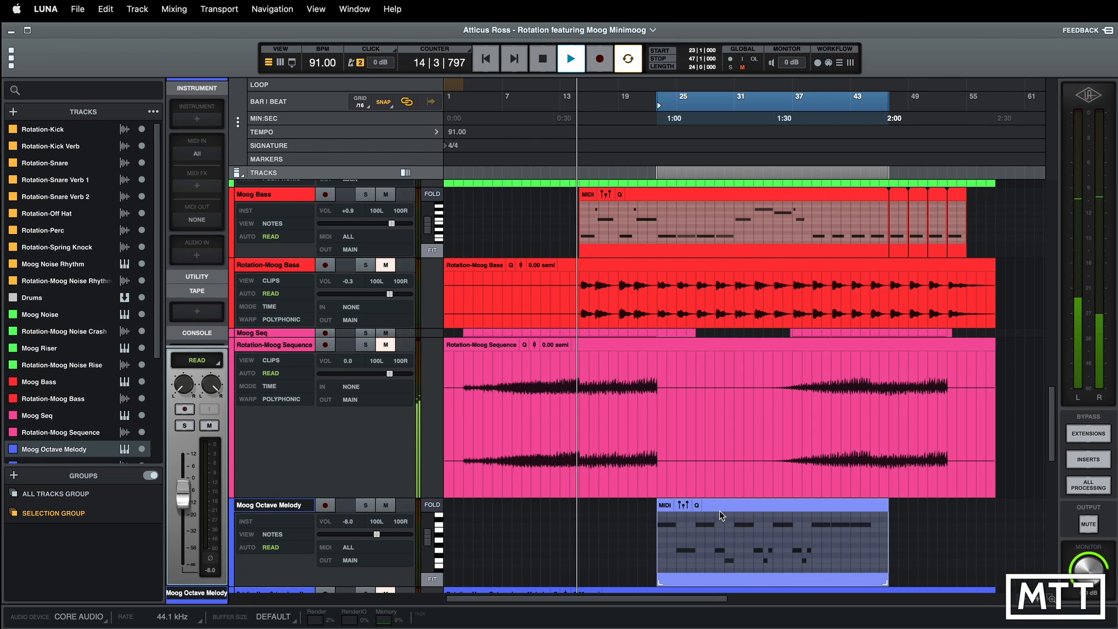
pyautogui.click(281, 535)
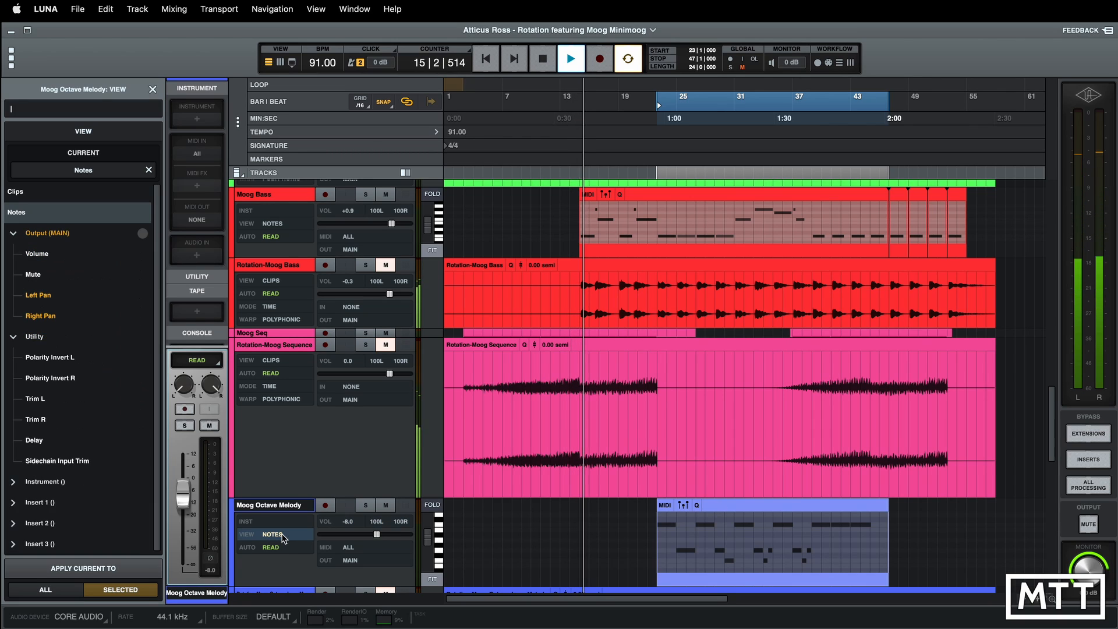
pyautogui.click(35, 192)
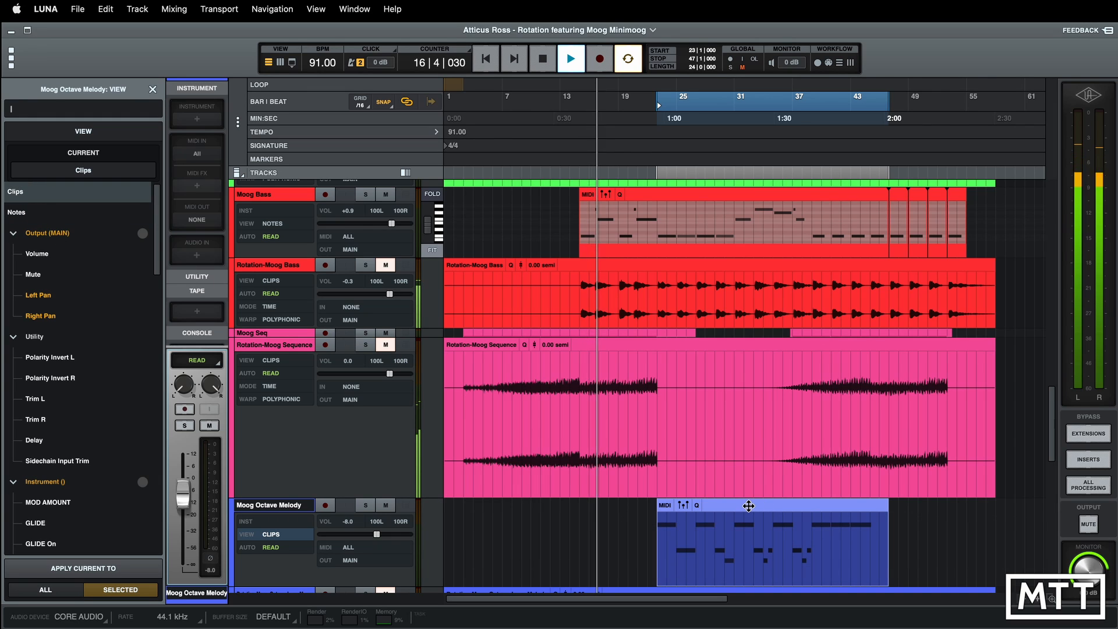
# - Try moving and copying the Moog Octave Melody clip to earlier positions on its track, and undo all of these changes
pyautogui.moveTo(748, 506)
pyautogui.mouseDown()
pyautogui.moveTo(522, 510)
pyautogui.moveTo(816, 505)
pyautogui.moveTo(659, 507)
pyautogui.moveTo(759, 506)
pyautogui.mouseUp()
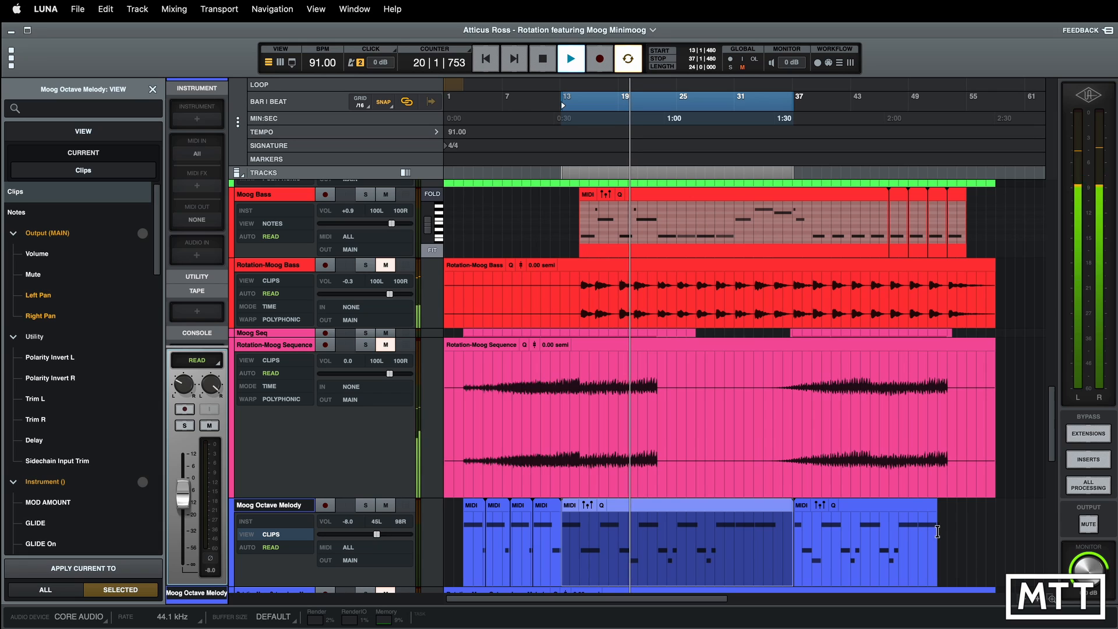
pyautogui.press('super+z')
pyautogui.press('super+z')
pyautogui.press('super+z')
pyautogui.press('super+z')
pyautogui.press('super+z')
pyautogui.press('super+z')
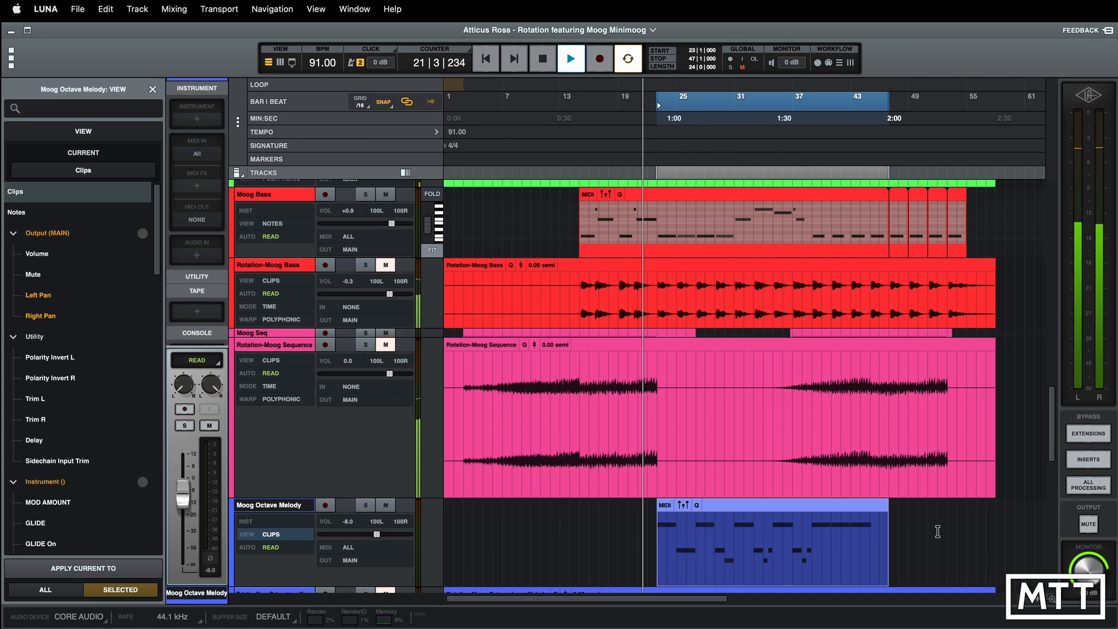
# - Copy the Moog Octave Melody clip to the right of the original, starting at 47|4|240
pyautogui.scroll(-4, 844, 518)
pyautogui.press('t')
pyautogui.press('t')
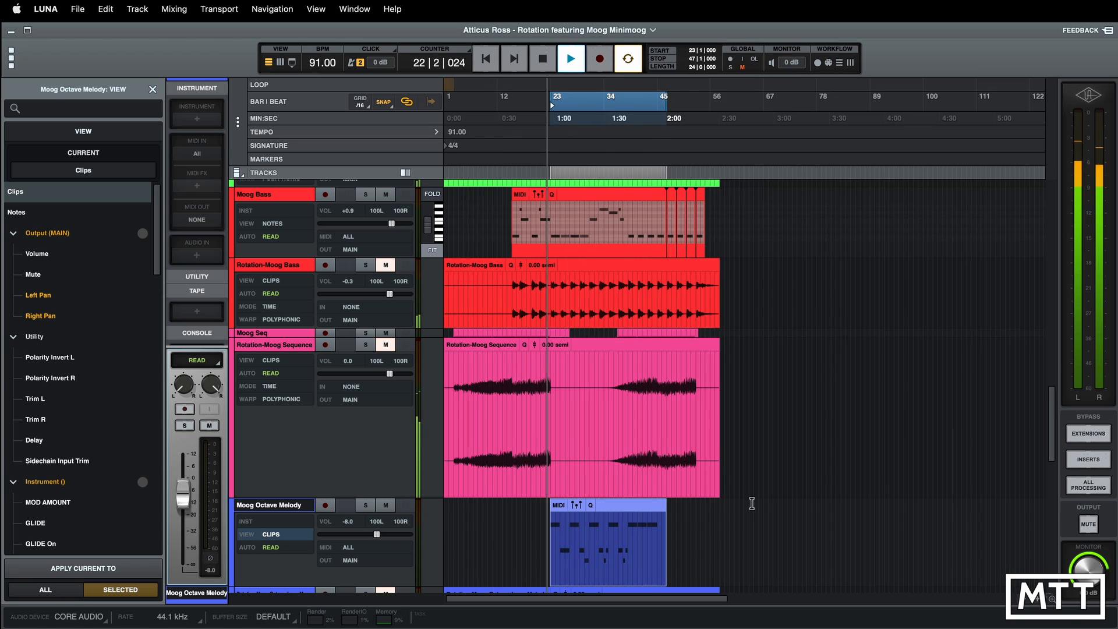
pyautogui.press('r')
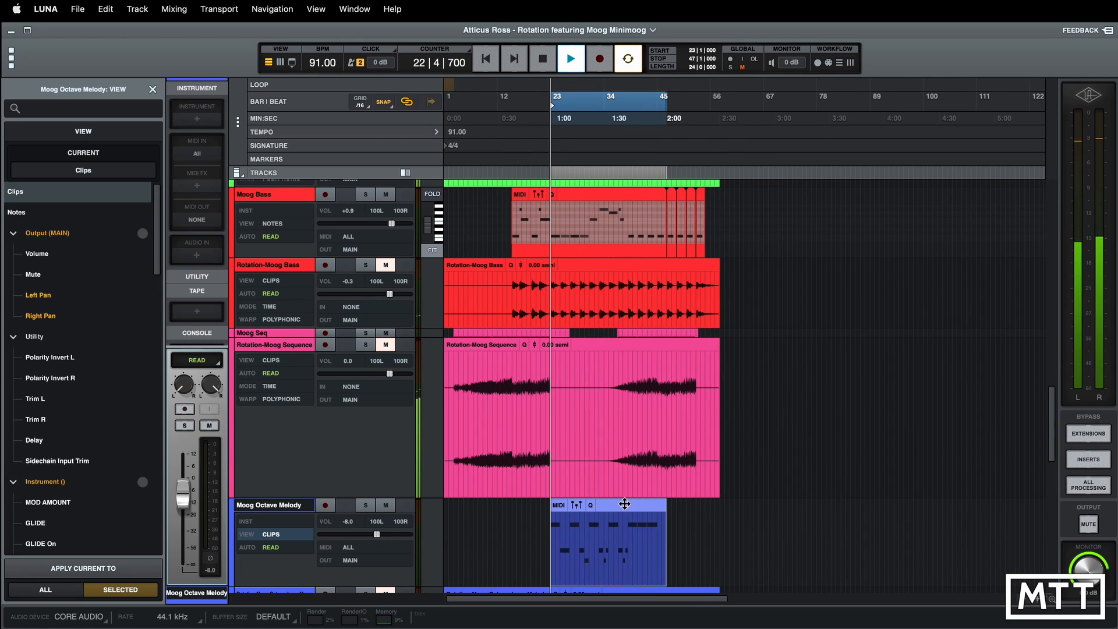
pyautogui.moveTo(625, 504); pyautogui.dragTo(745, 503)
pyautogui.press('t')
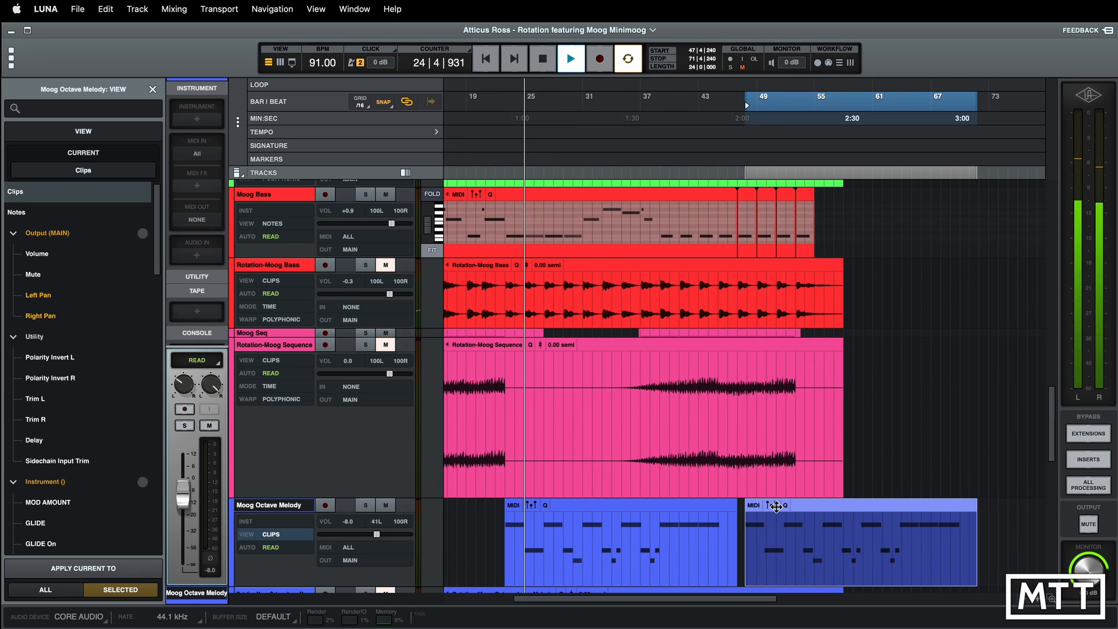
# - Set the grid to 1/4 and move the copied Moog Octave Melody clip to start at 46|4|000, against the original
pyautogui.click(361, 102)
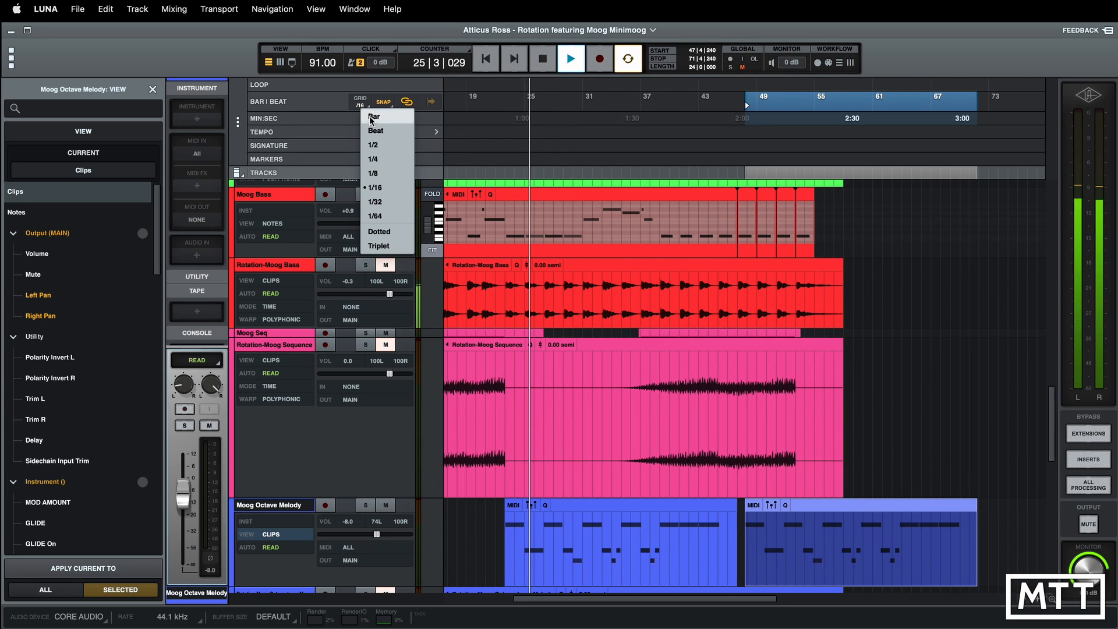
pyautogui.click(372, 159)
pyautogui.press('t')
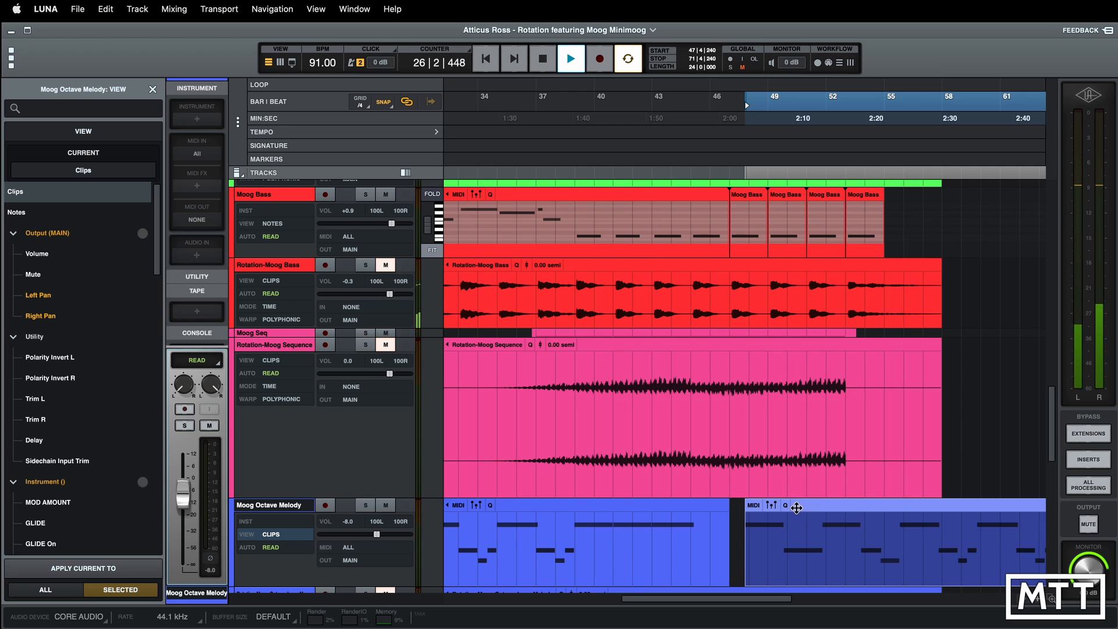
pyautogui.press('r')
pyautogui.press('r')
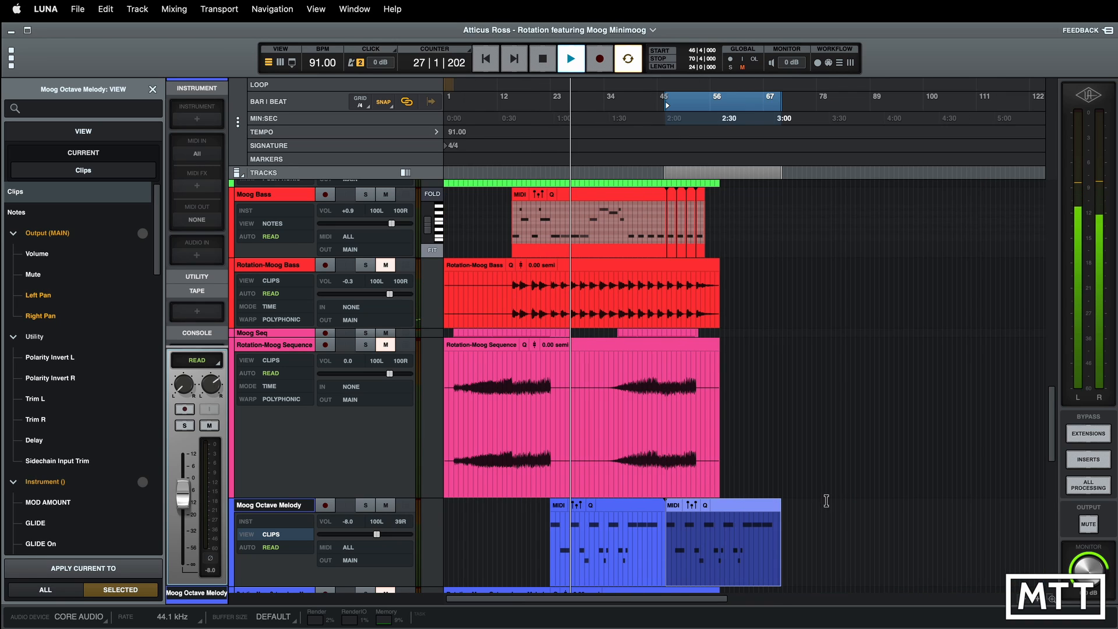
pyautogui.press('t')
# - Look through the demo session's mixer channels back to the drum tracks, examining their inputs, inserts, sends and outputs
pyautogui.press('super+equal')
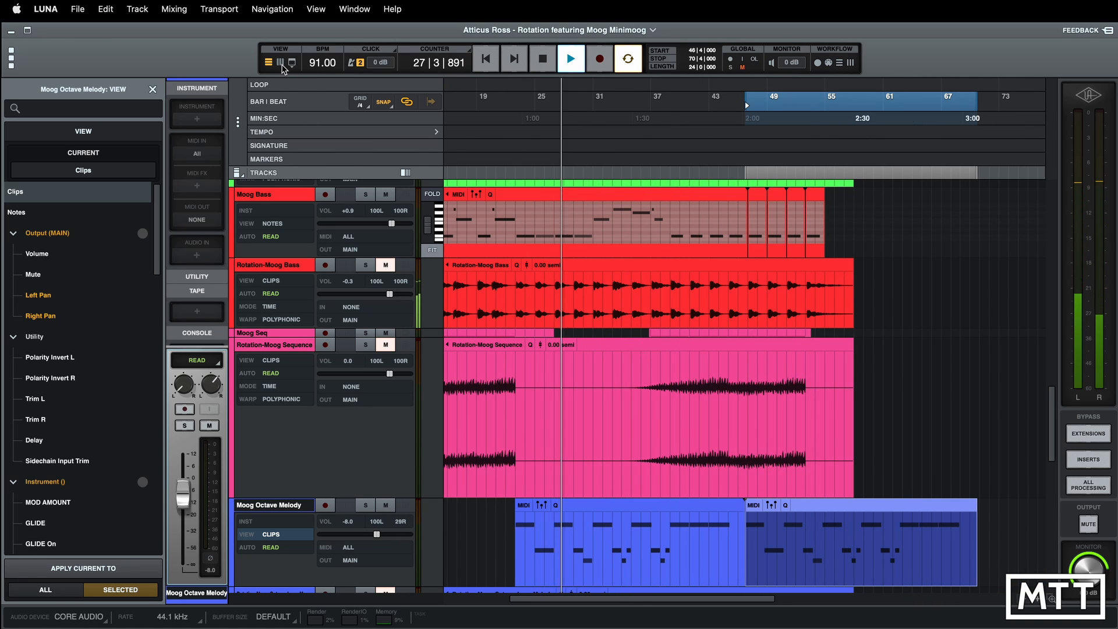
pyautogui.scroll(-10, 511, 287)
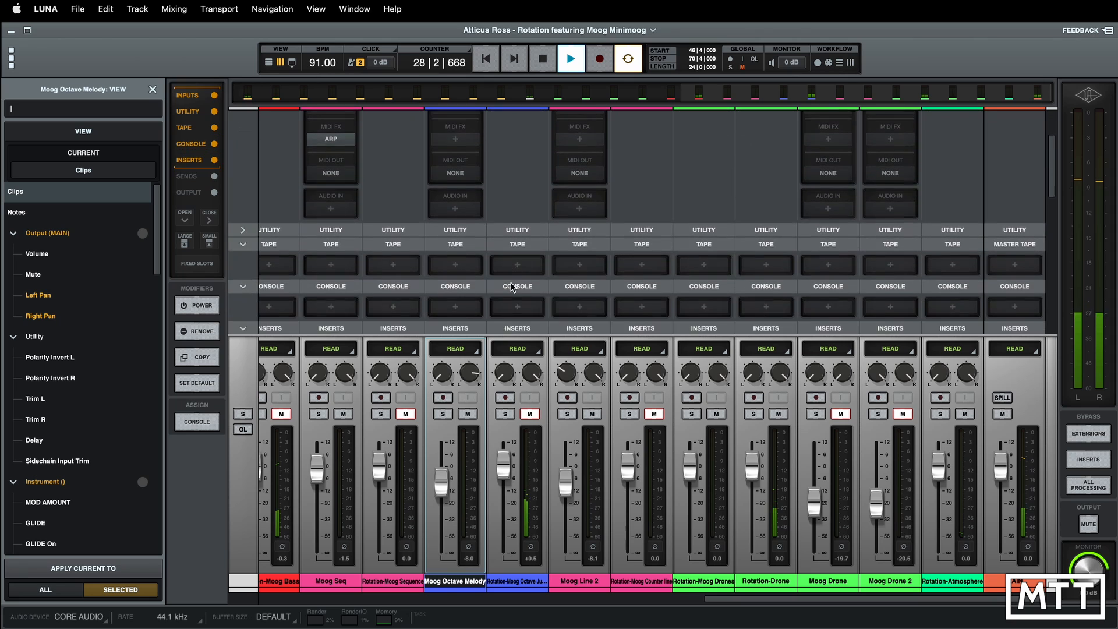
pyautogui.scroll(10, 511, 286)
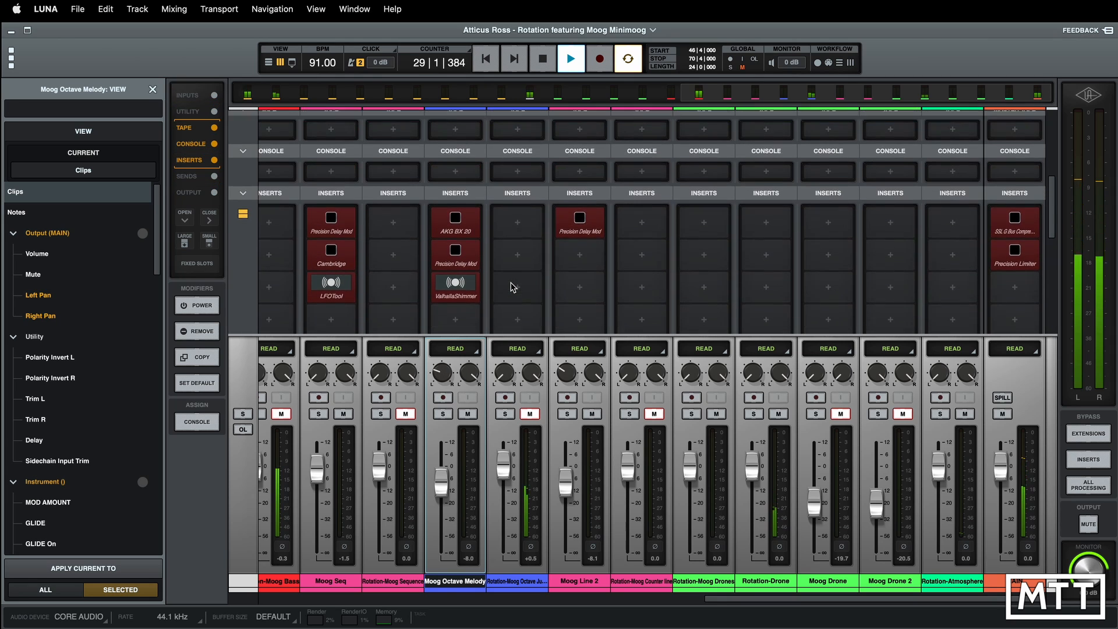
pyautogui.scroll(3, 511, 287)
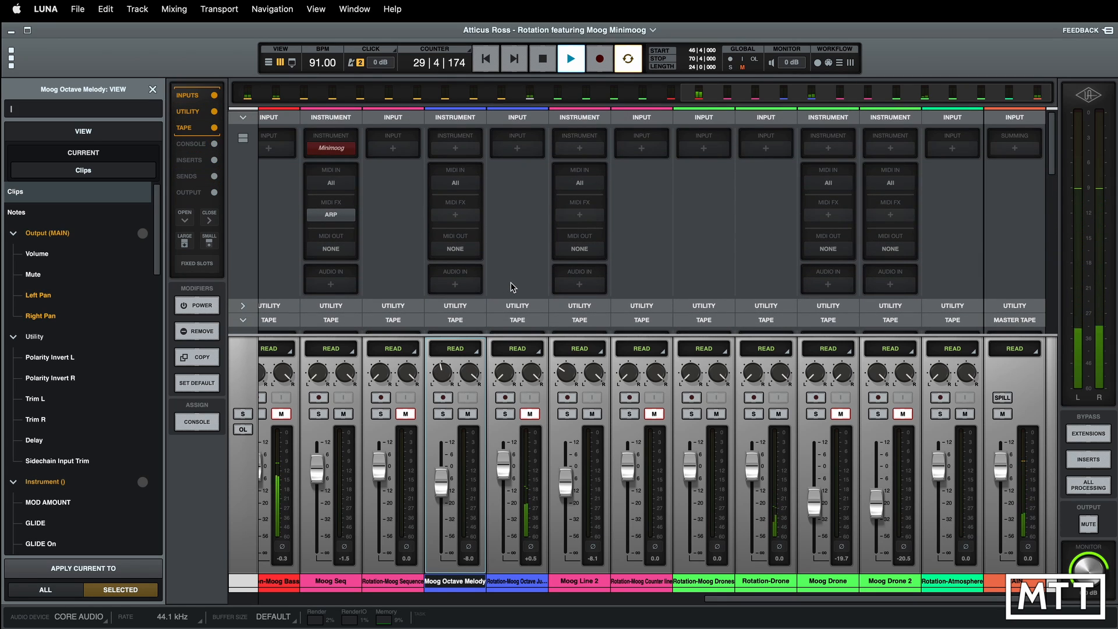
pyautogui.hscroll(-10, 505, 232)
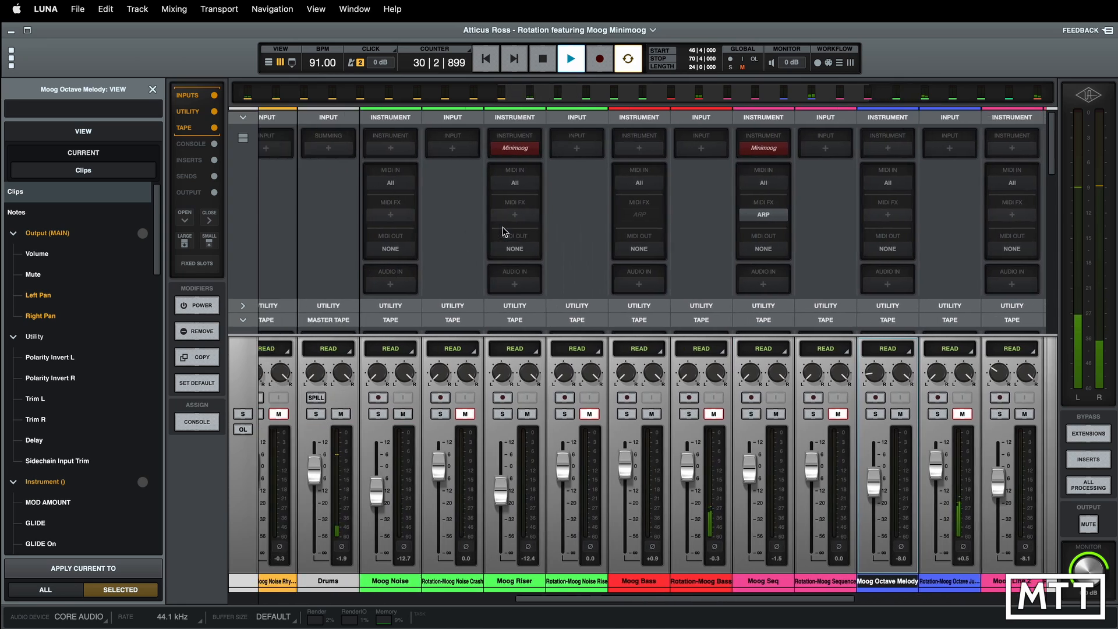
pyautogui.hscroll(-6, 505, 231)
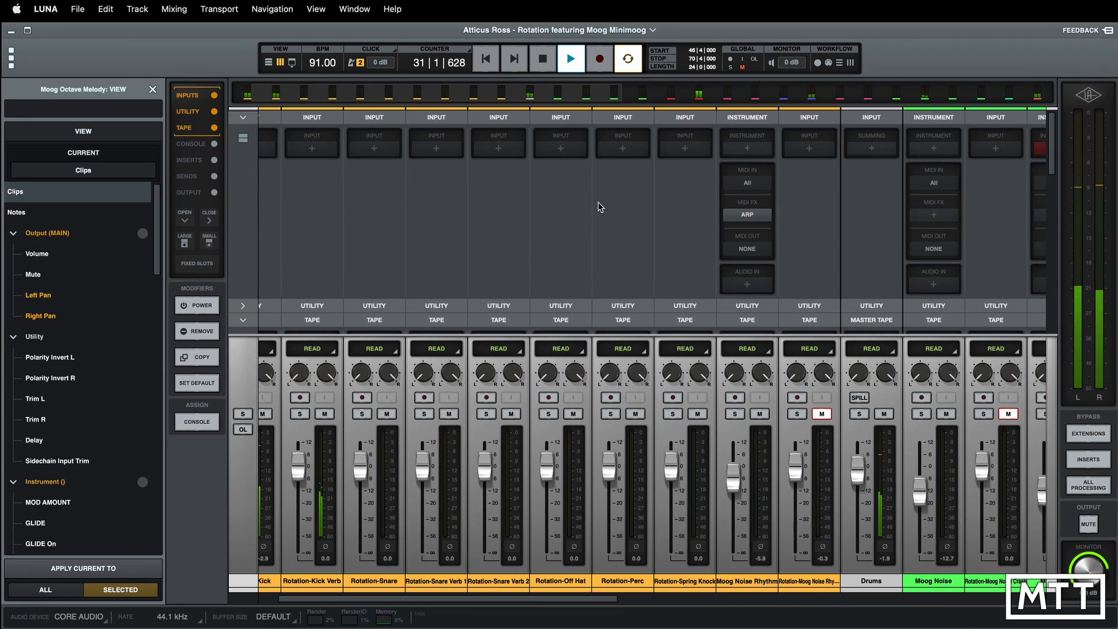
pyautogui.scroll(-8, 600, 207)
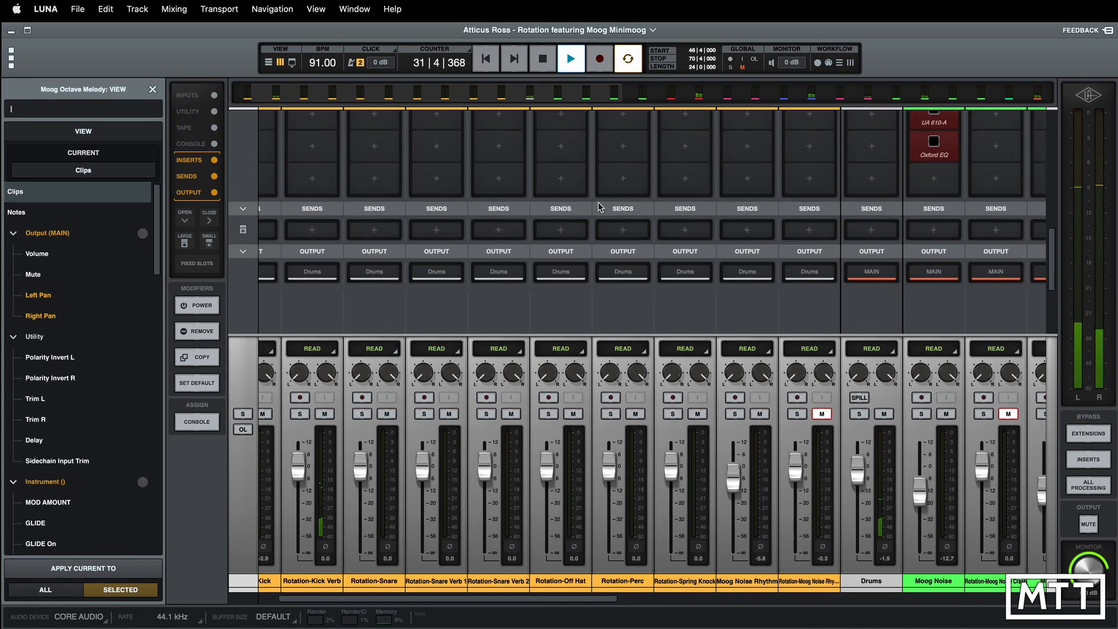
pyautogui.scroll(-1, 600, 207)
pyautogui.hscroll(5, 600, 207)
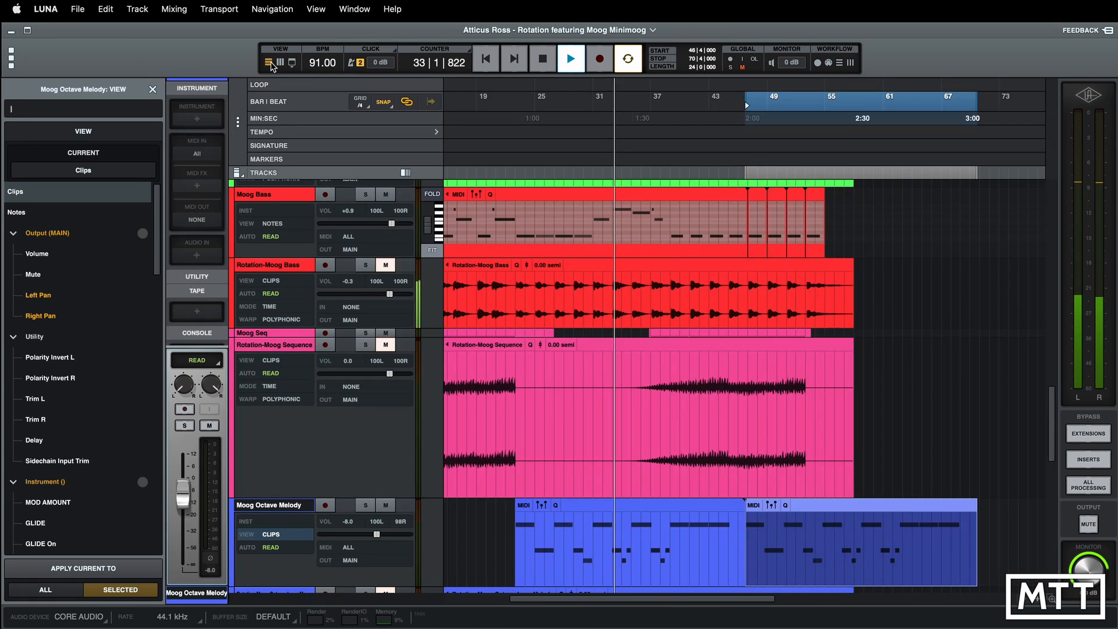
pyautogui.press('super+equal')
# - Examine the timeline up to the Rotation-Kick track at several horizontal zoom levels, down to the waveform detail around 46|4
pyautogui.scroll(10, 773, 344)
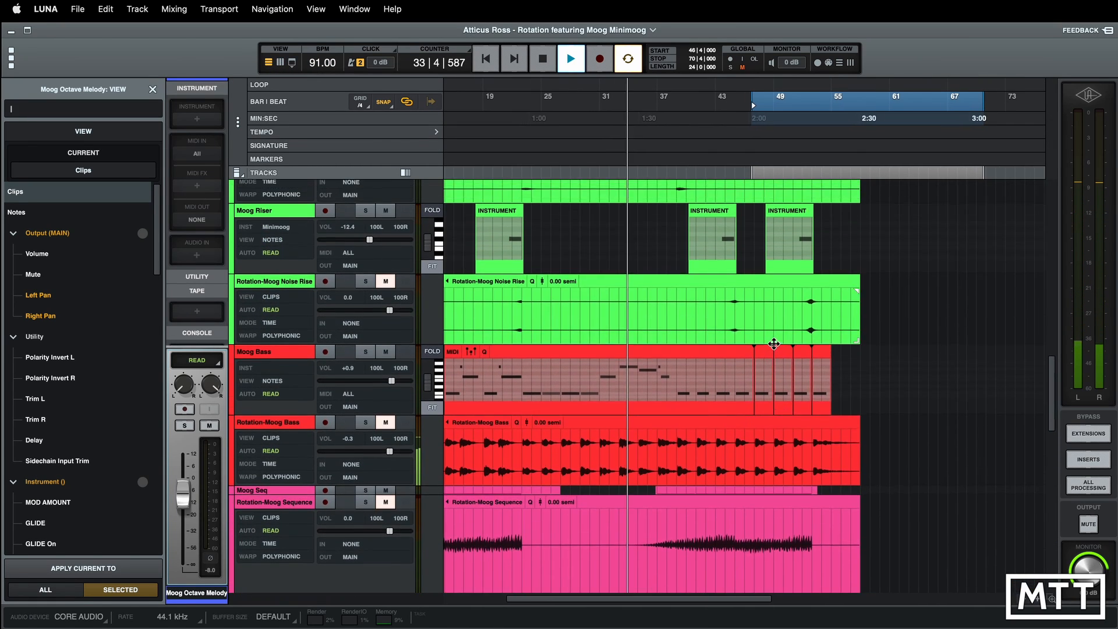
pyautogui.scroll(10, 773, 344)
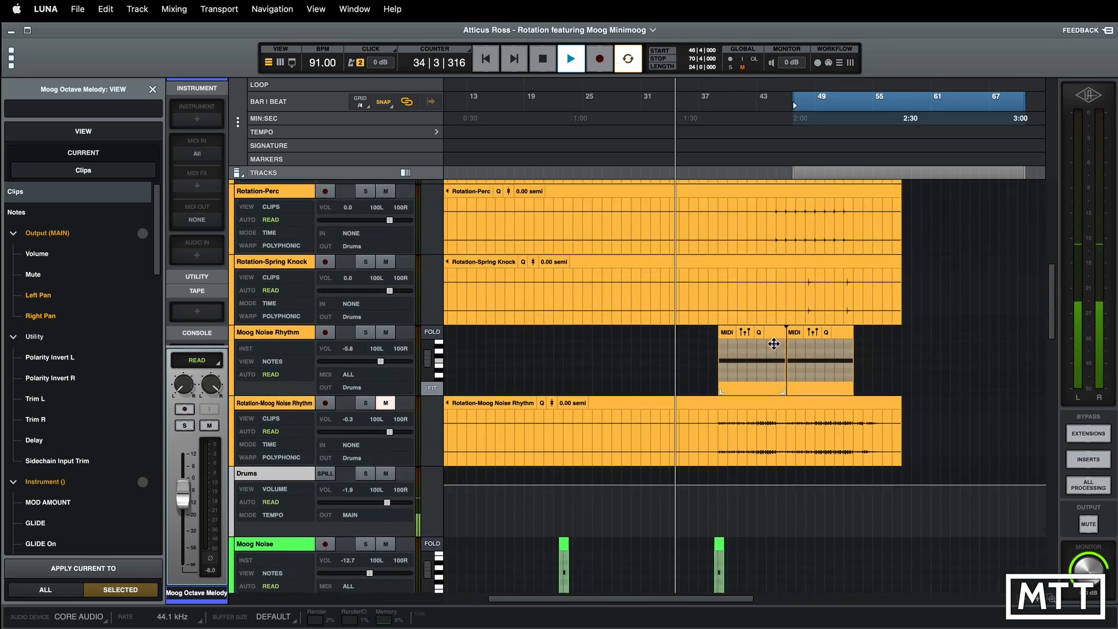
pyautogui.scroll(3, 773, 345)
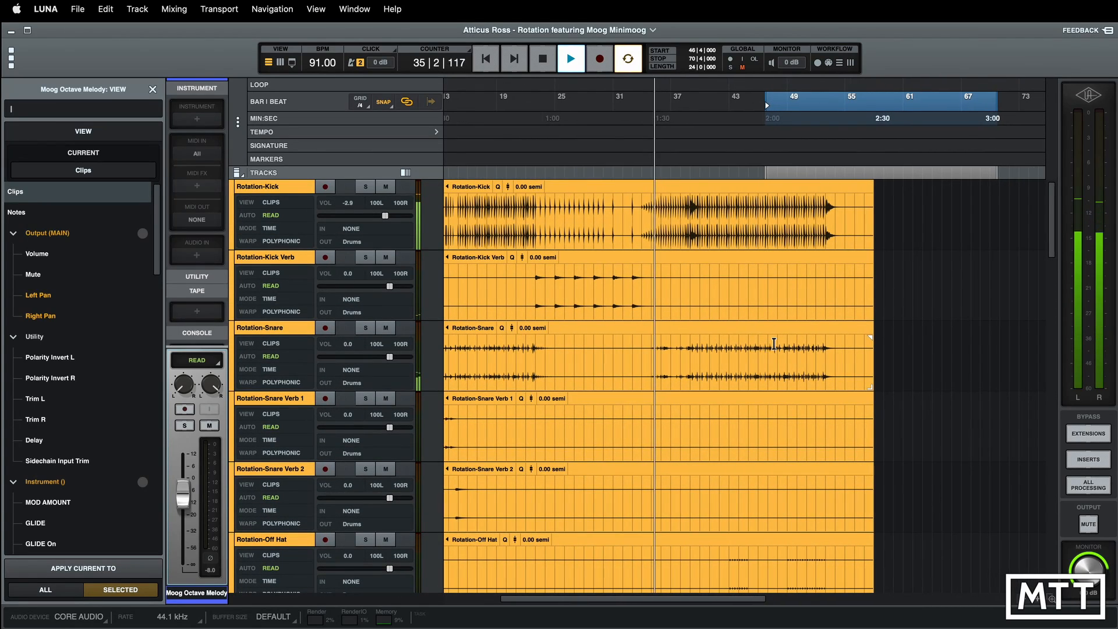
pyautogui.write('ttrtt')
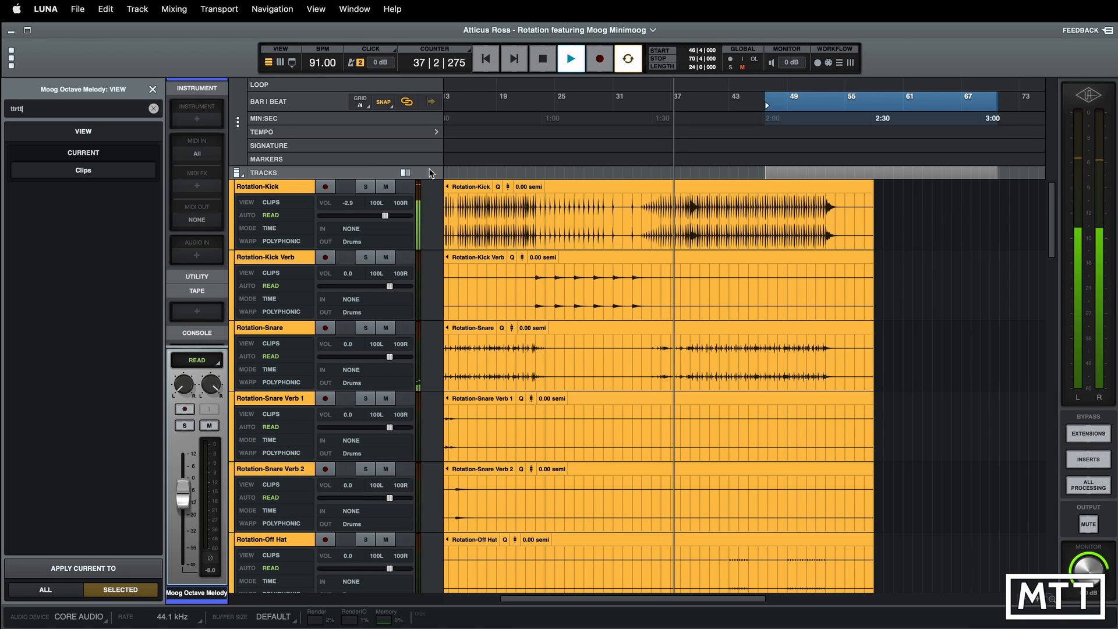
pyautogui.click(154, 109)
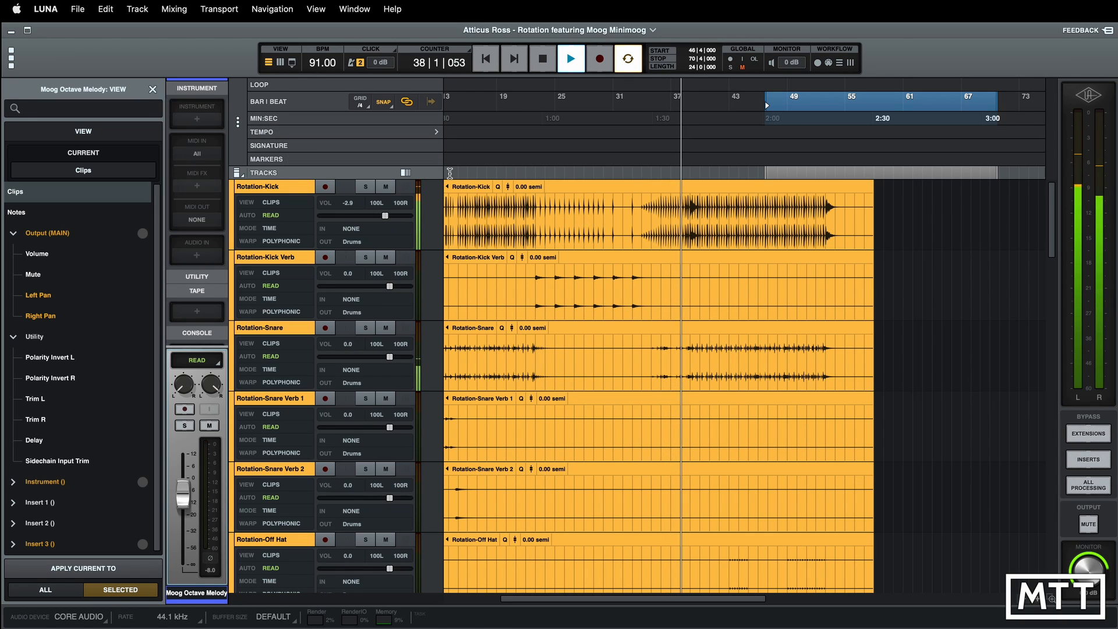
pyautogui.press('t')
pyautogui.press('t')
pyautogui.press('t')
pyautogui.press('t')
pyautogui.press('t')
pyautogui.press('t')
pyautogui.press('t')
pyautogui.press('t')
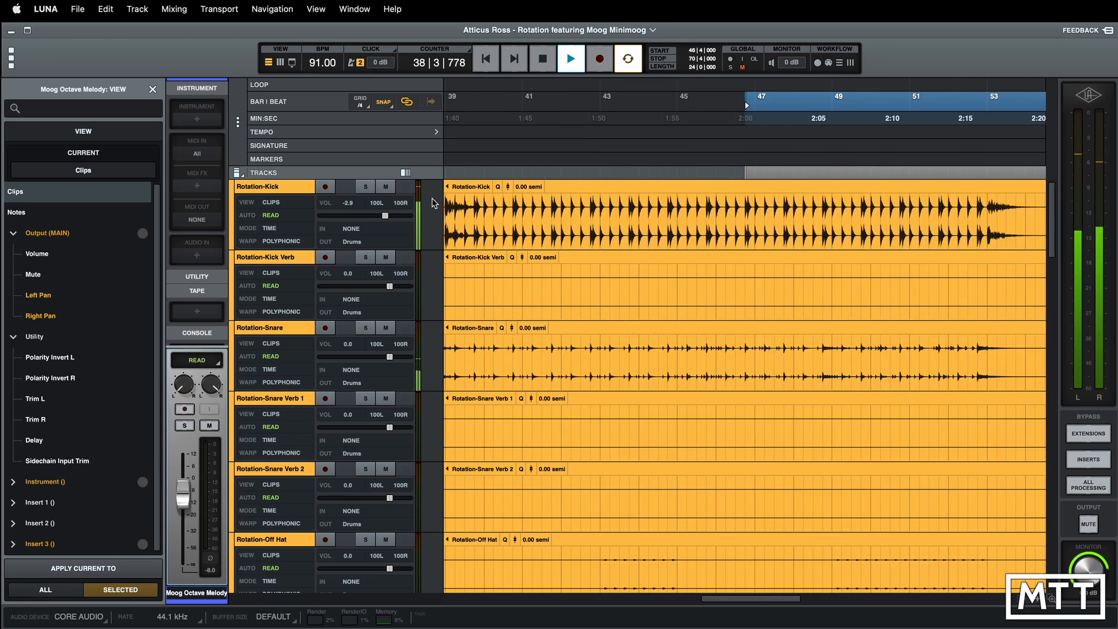
pyautogui.press('t')
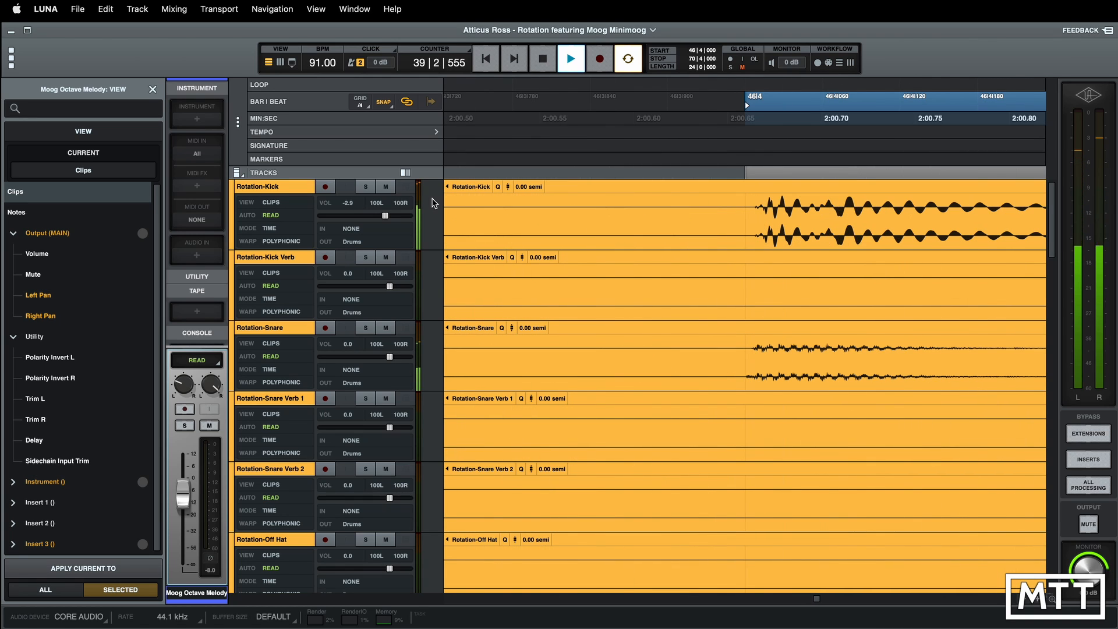
pyautogui.press('r')
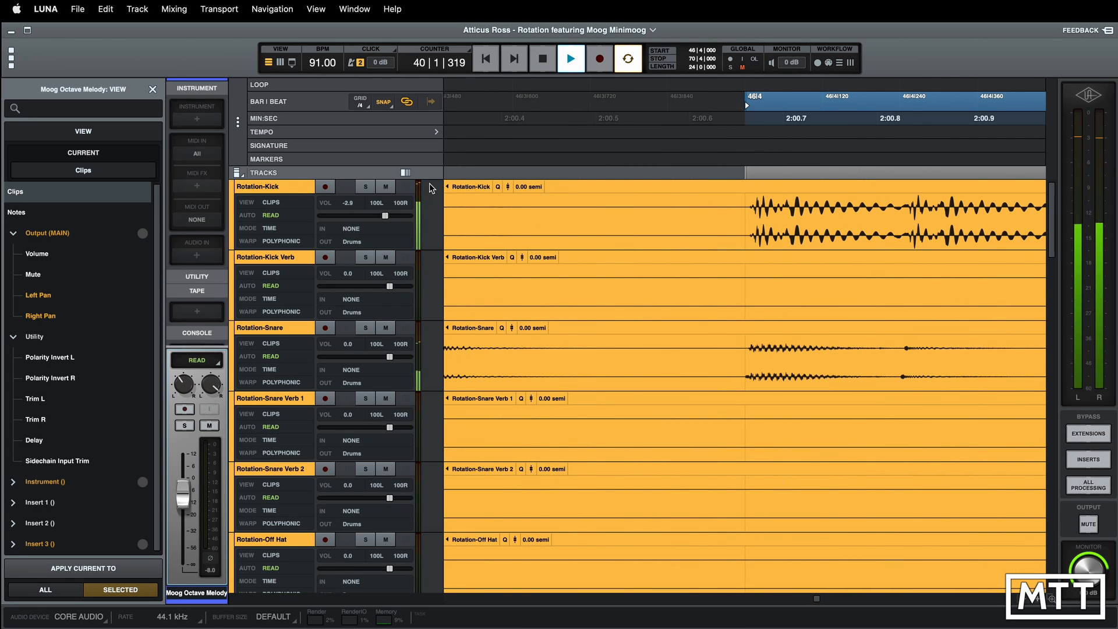
pyautogui.press('r')
pyautogui.press('r')
pyautogui.press('r')
pyautogui.press('r')
pyautogui.press('r')
pyautogui.press('r')
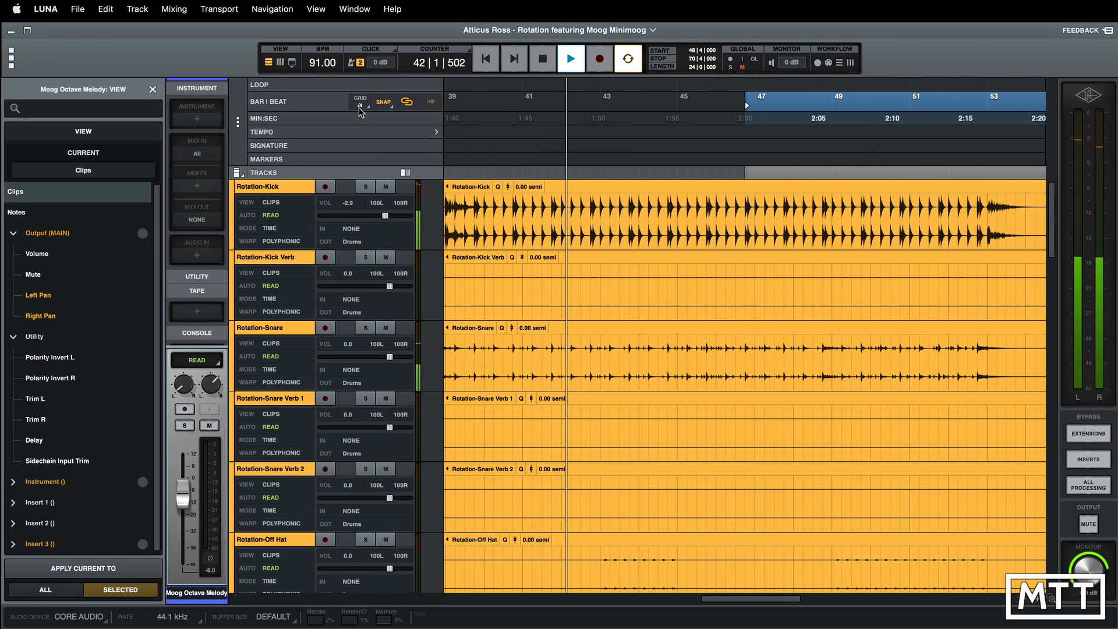
# - Hide the Tracks, Focus and Monitor sections, and turn the Info section off and back on
pyautogui.moveTo(295, 69)
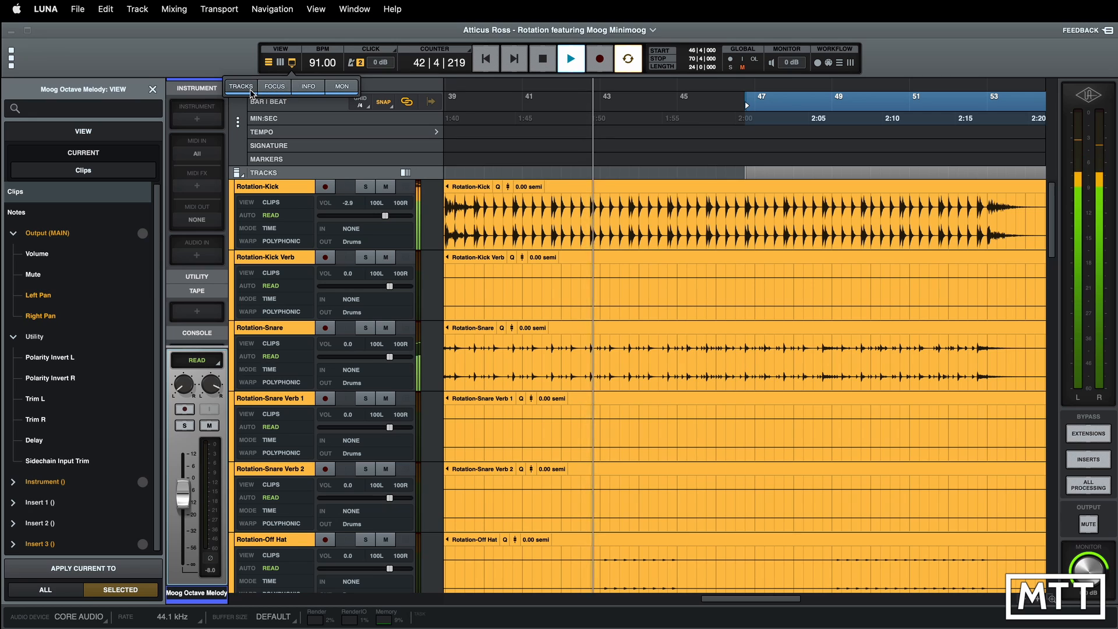
pyautogui.click(272, 87)
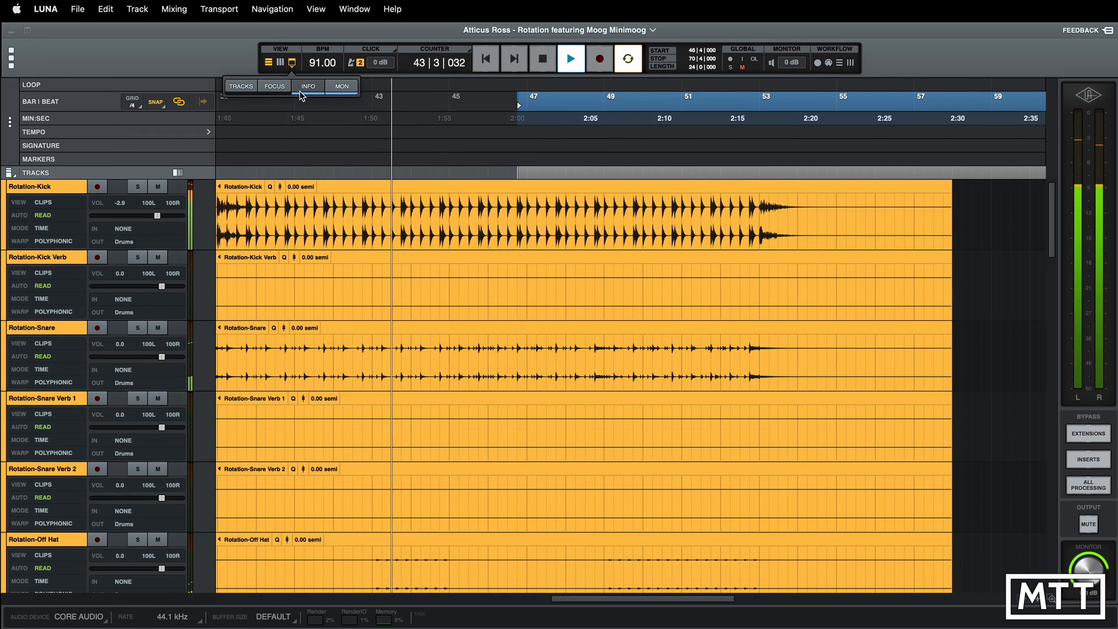
pyautogui.click(307, 91)
pyautogui.click(338, 91)
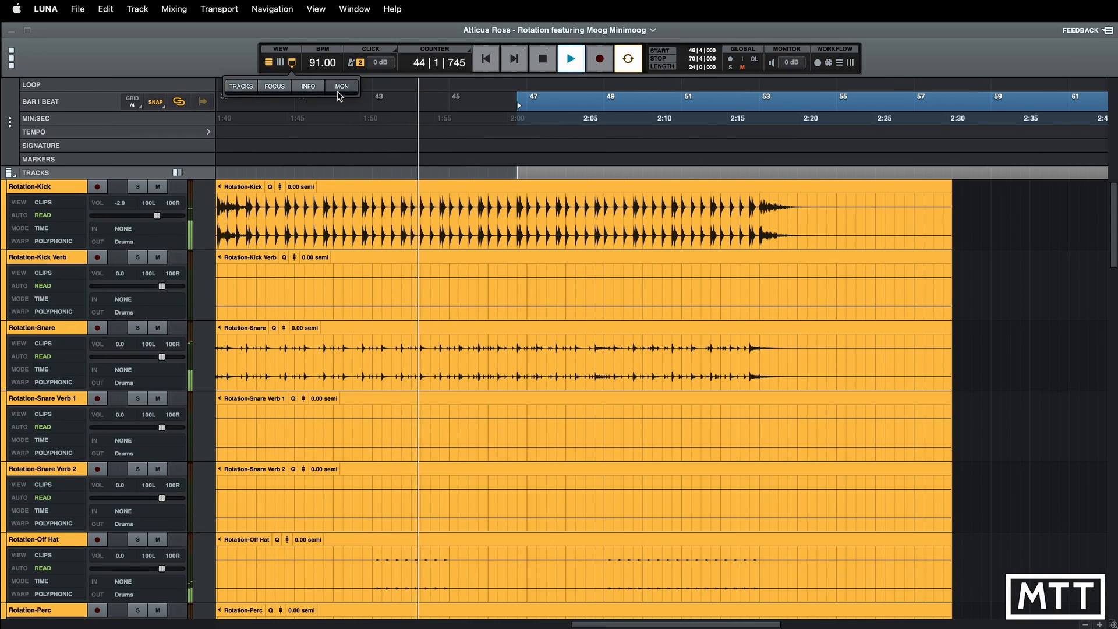
pyautogui.click(307, 87)
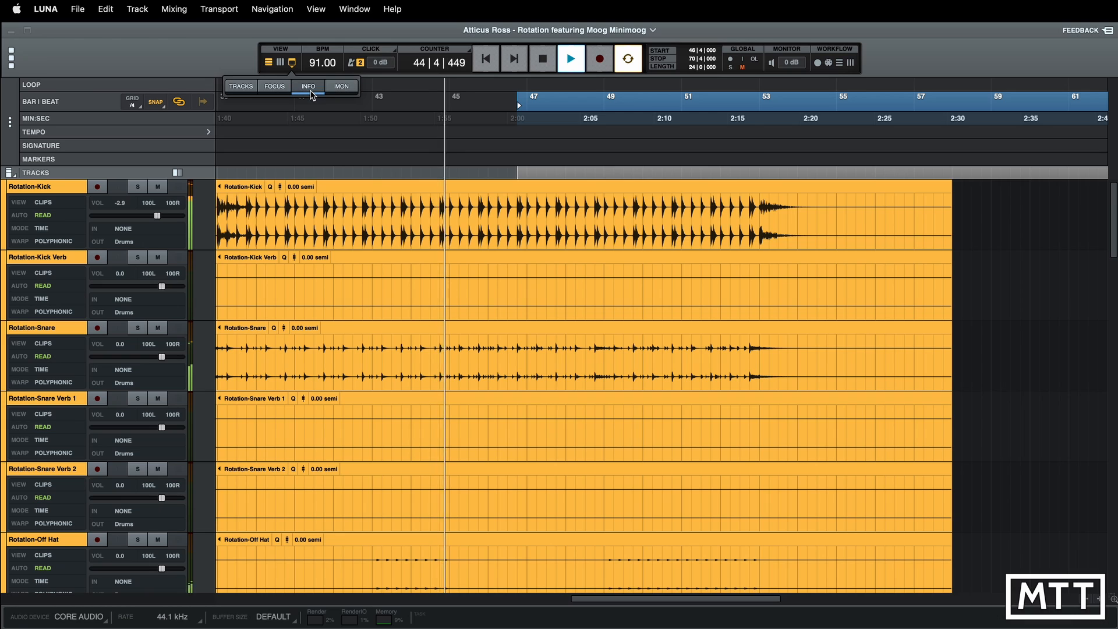
# - Show the Tracks and Focus sections beside the timeline again
pyautogui.click(271, 89)
pyautogui.press('super+minus')
pyautogui.press('super+minus')
pyautogui.press('super+minus')
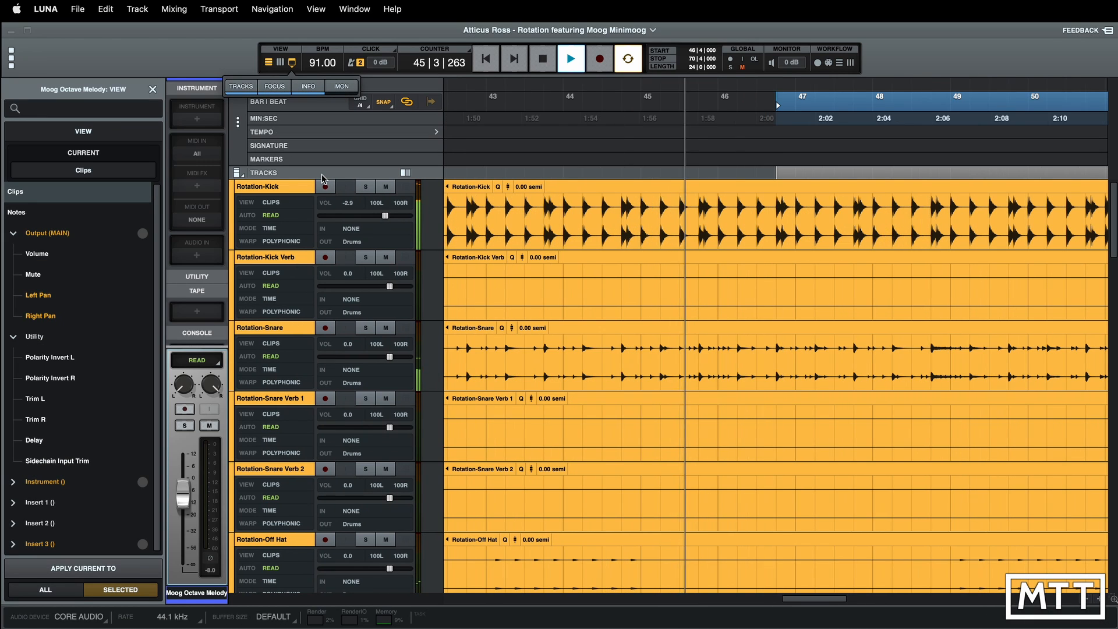
# - Examine the timeline around bar 46 at several horizontal zoom levels and look down the tracks to Rotation-Moog Noise Crash
pyautogui.press('super+equal')
pyautogui.press('super+equal')
pyautogui.press('super+equal')
pyautogui.press('super+equal')
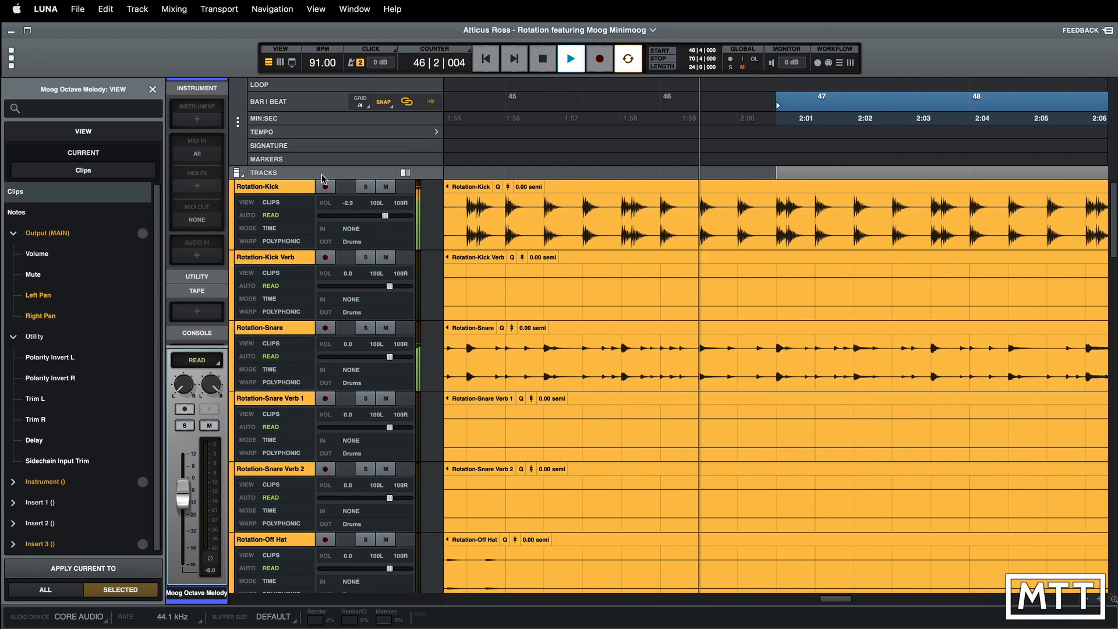
pyautogui.press('super+minus')
pyautogui.press('super+minus')
pyautogui.press('super+minus')
pyautogui.press('super+minus')
pyautogui.press('super+minus')
pyautogui.press('super+minus')
pyautogui.press('super+minus')
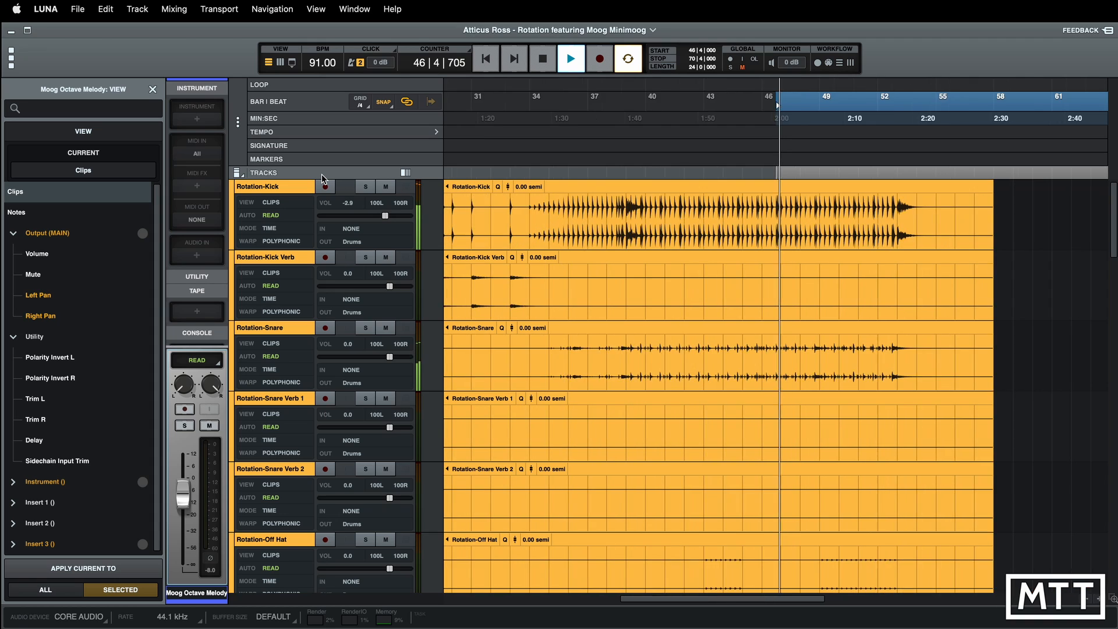
pyautogui.scroll(-10, 467, 358)
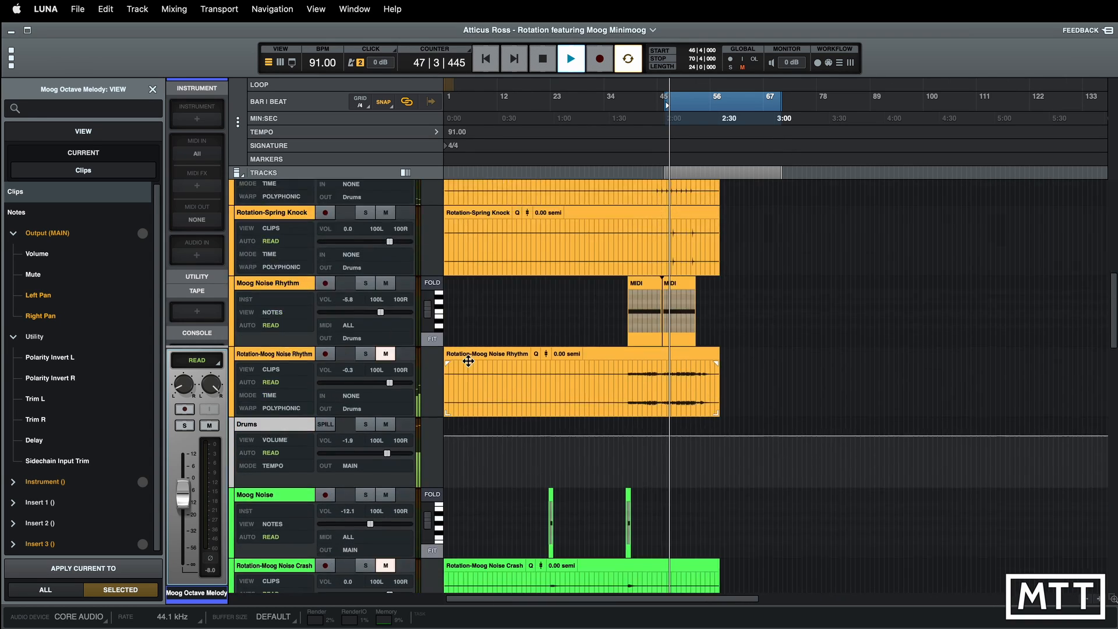
pyautogui.scroll(6, 468, 361)
# - Try the Pico, Micro and Mini track heights on all tracks in turn
pyautogui.click(237, 172)
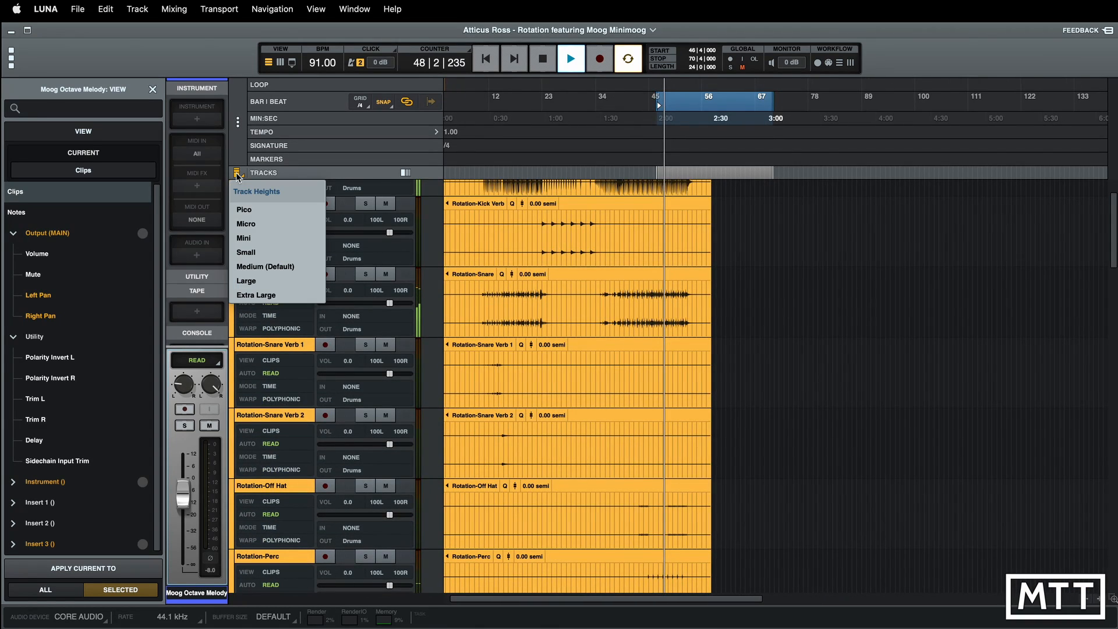
pyautogui.click(280, 212)
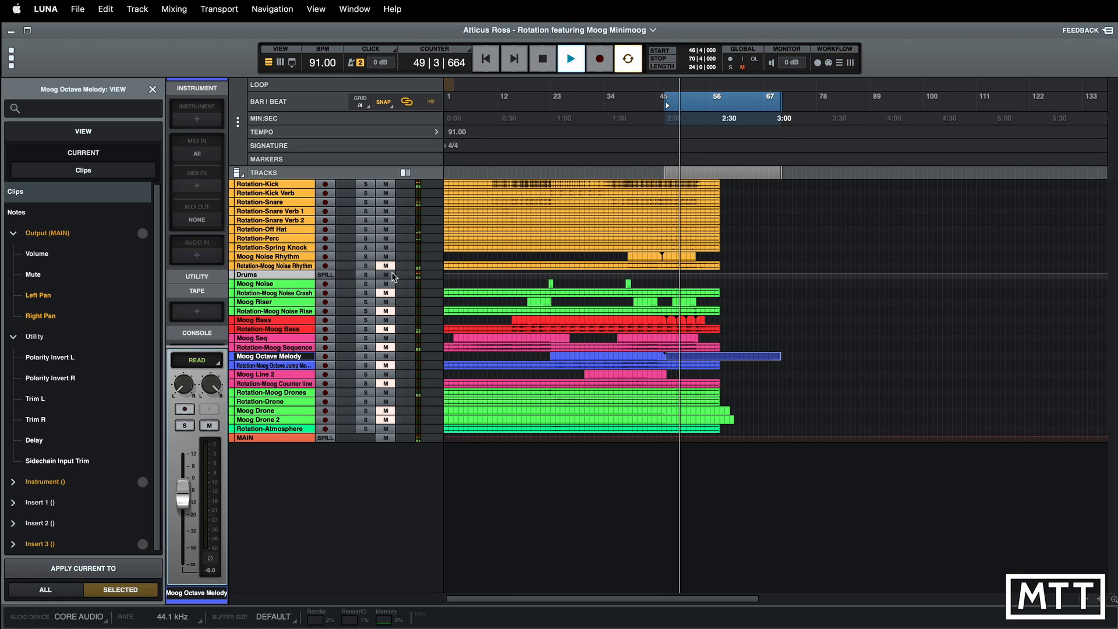
pyautogui.click(242, 174)
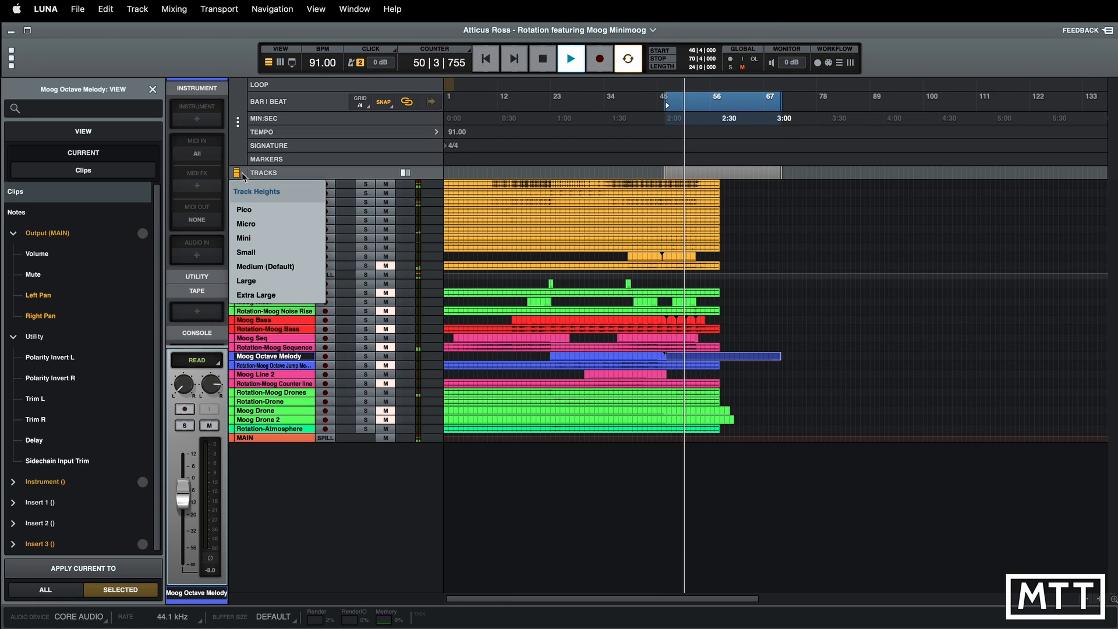
pyautogui.click(248, 226)
pyautogui.press('super+bracketright')
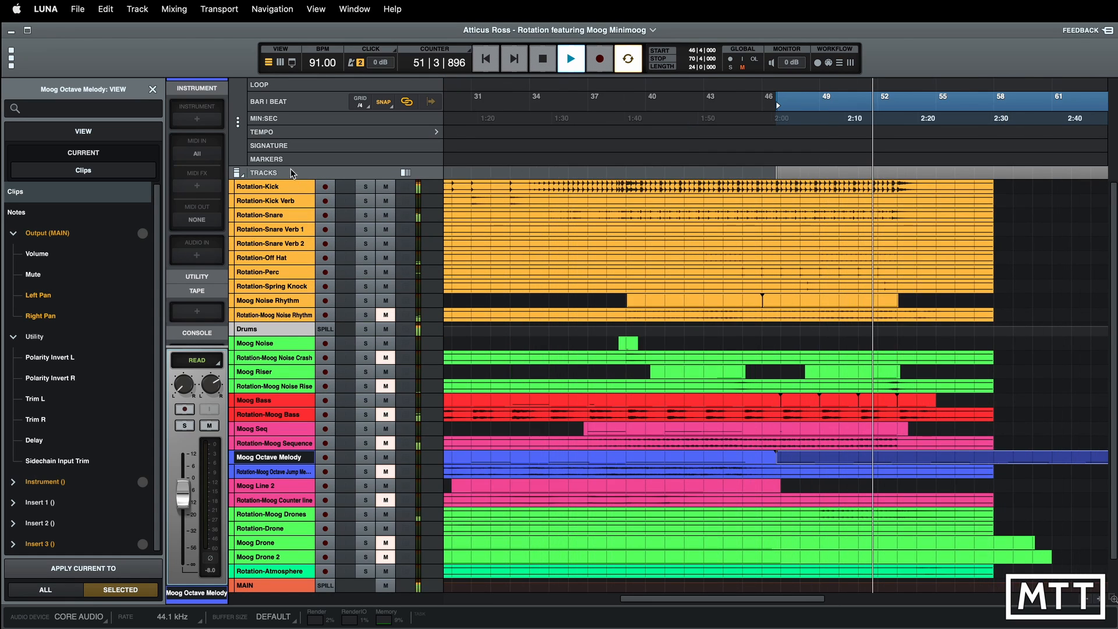
pyautogui.click(243, 174)
pyautogui.click(247, 243)
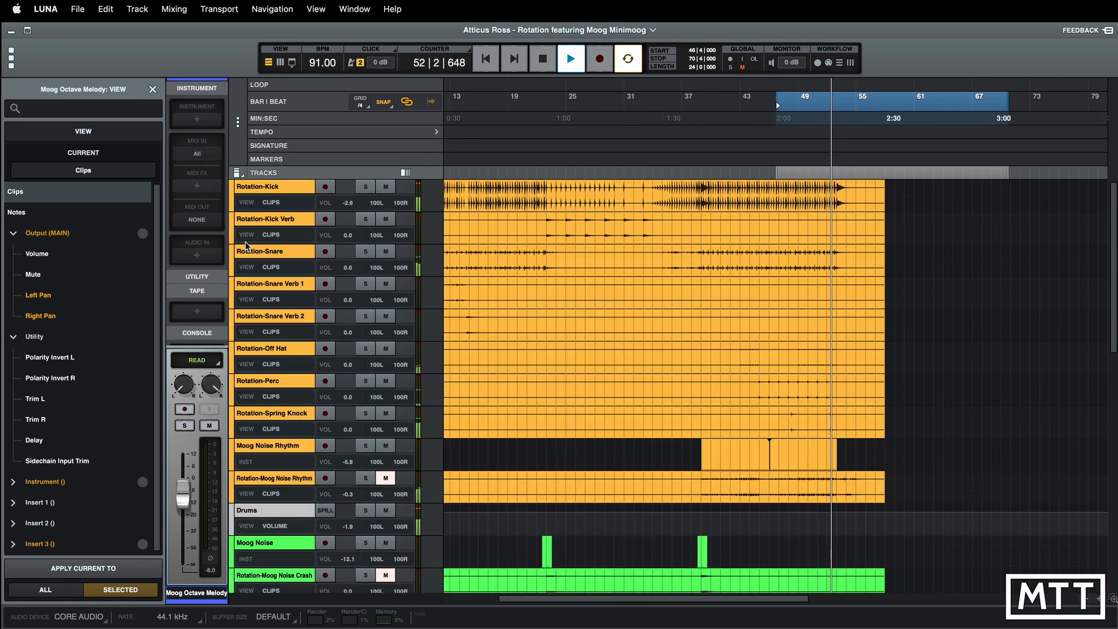
# - Set the height of all tracks to Pico and return playback to the start of the session
pyautogui.click(239, 173)
pyautogui.click(247, 210)
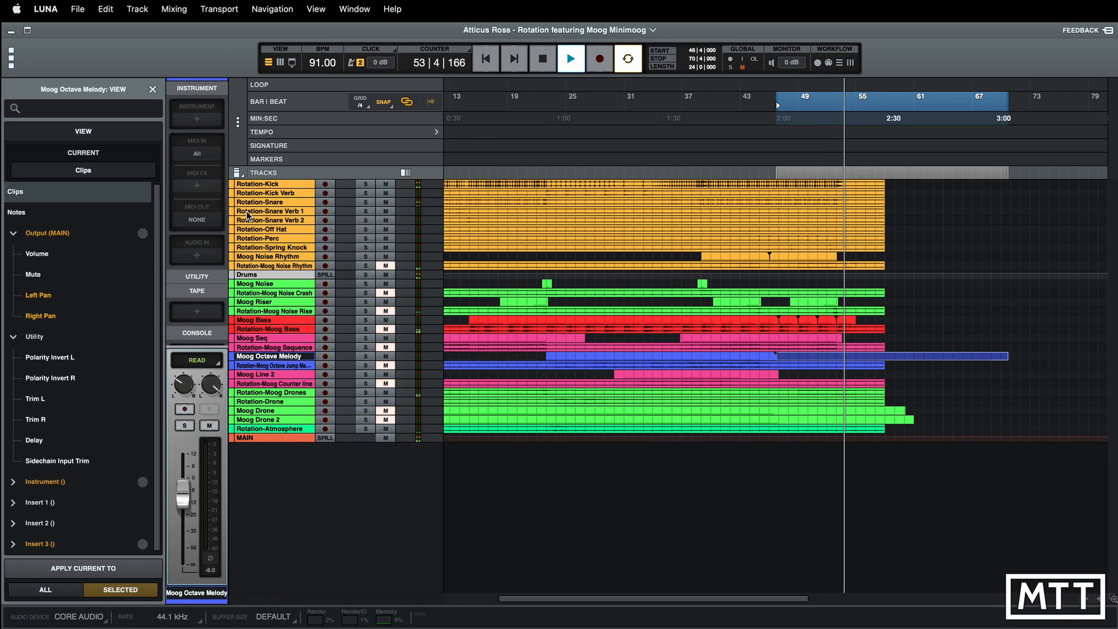
pyautogui.press('super+equal')
pyautogui.press('super+equal')
pyautogui.press('super+equal')
pyautogui.press('super+equal')
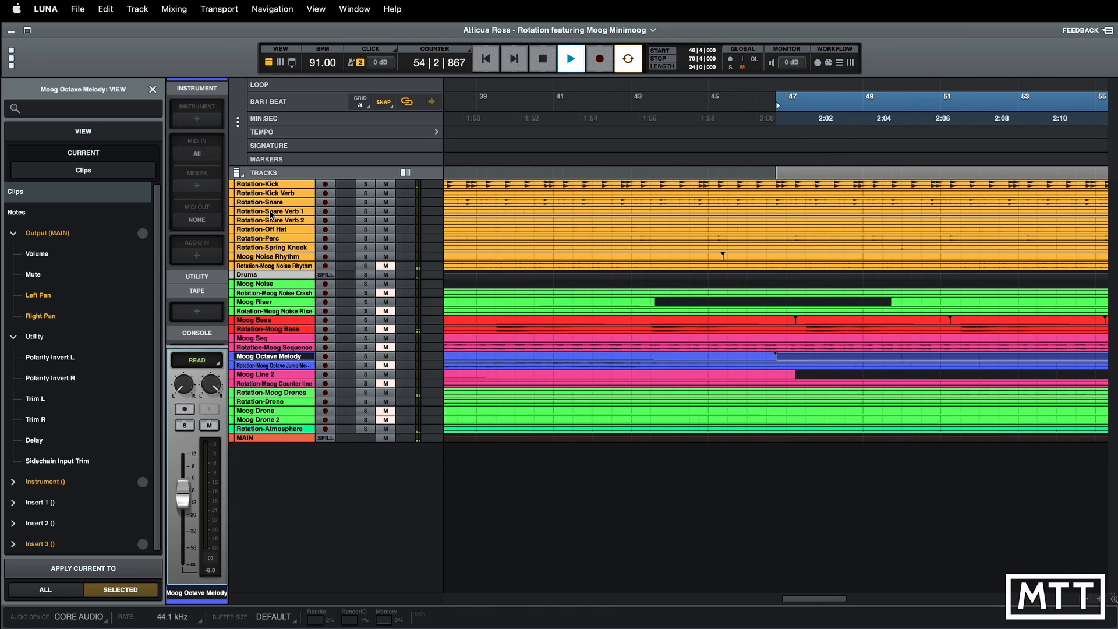
pyautogui.press('super+minus')
pyautogui.press('super+minus')
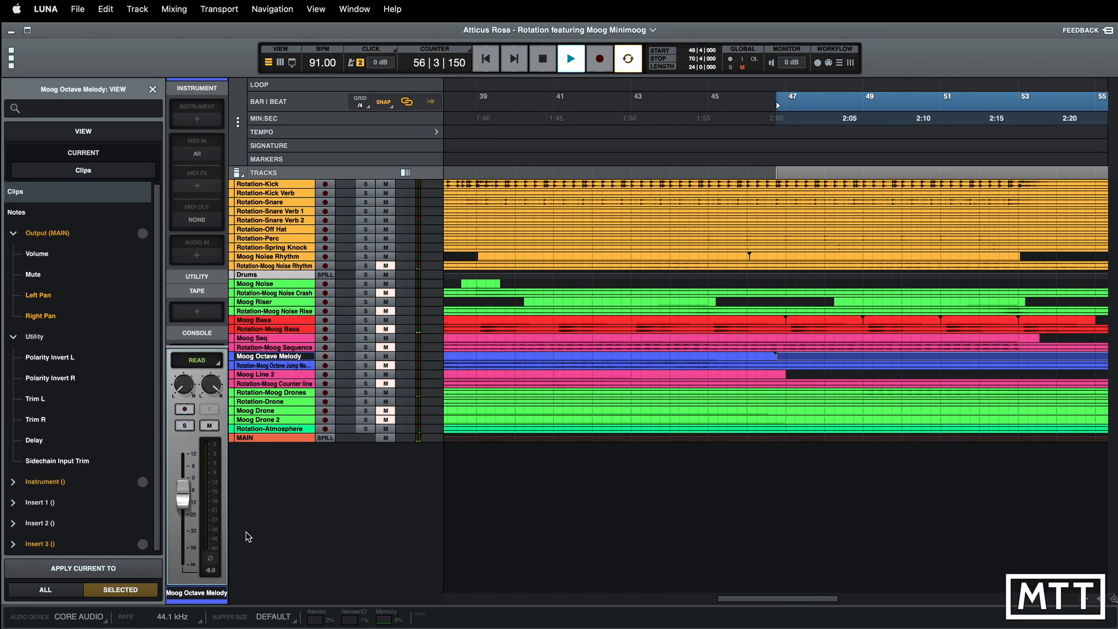
pyautogui.click(486, 58)
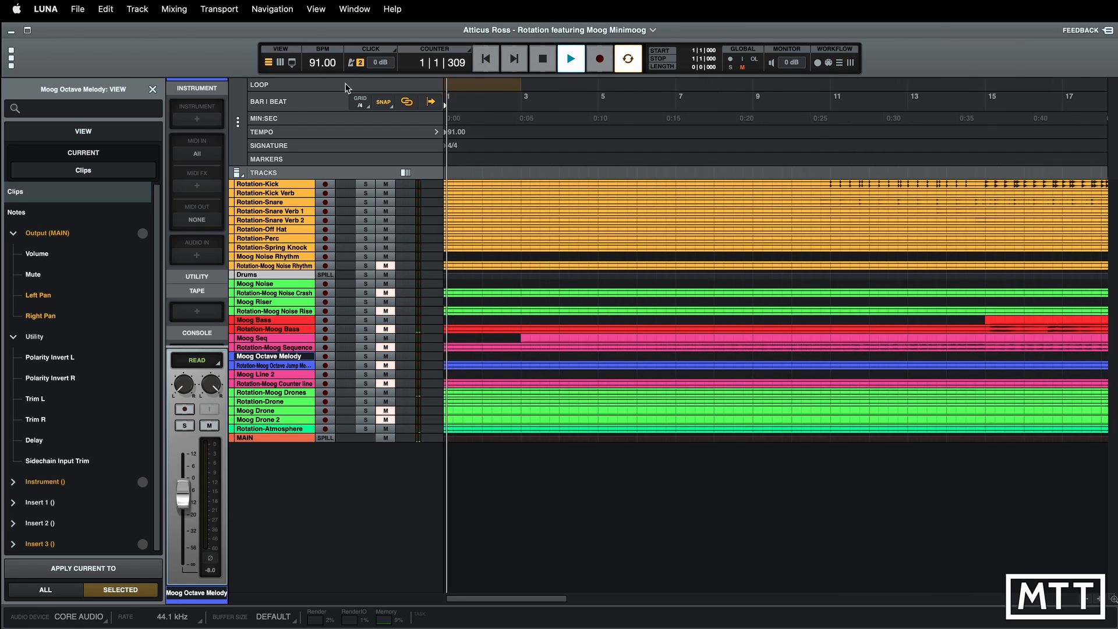
# - Switch to the mixer and view the LFOTool insert window on the Moog Noise Rhythm channel, closing it after the check
pyautogui.click(281, 62)
pyautogui.scroll(3, 419, 278)
pyautogui.scroll(5, 420, 280)
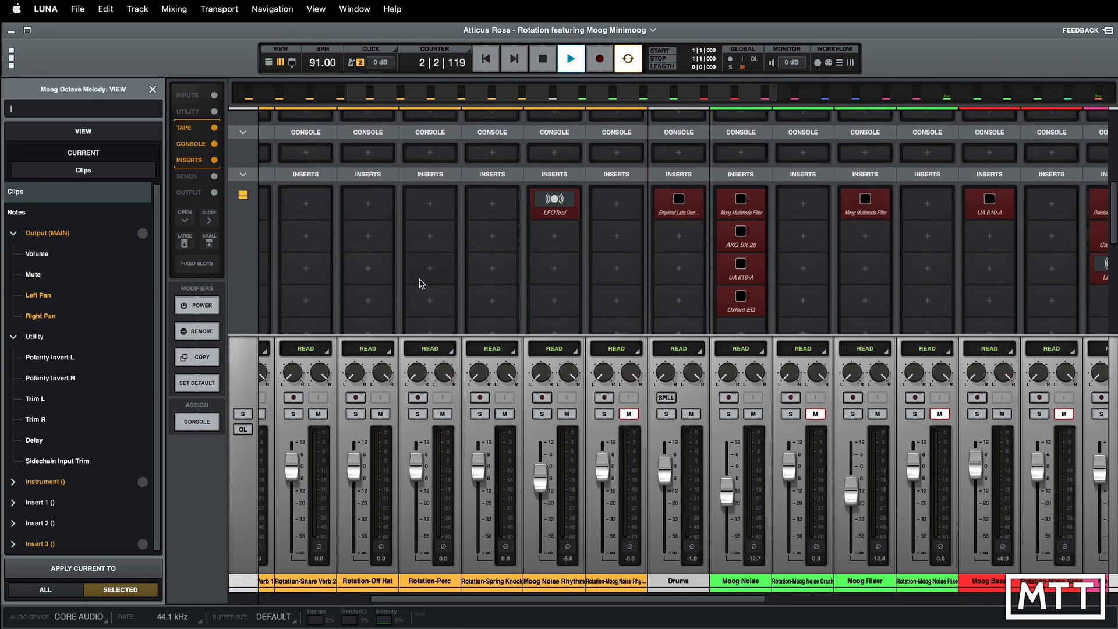
pyautogui.click(556, 237)
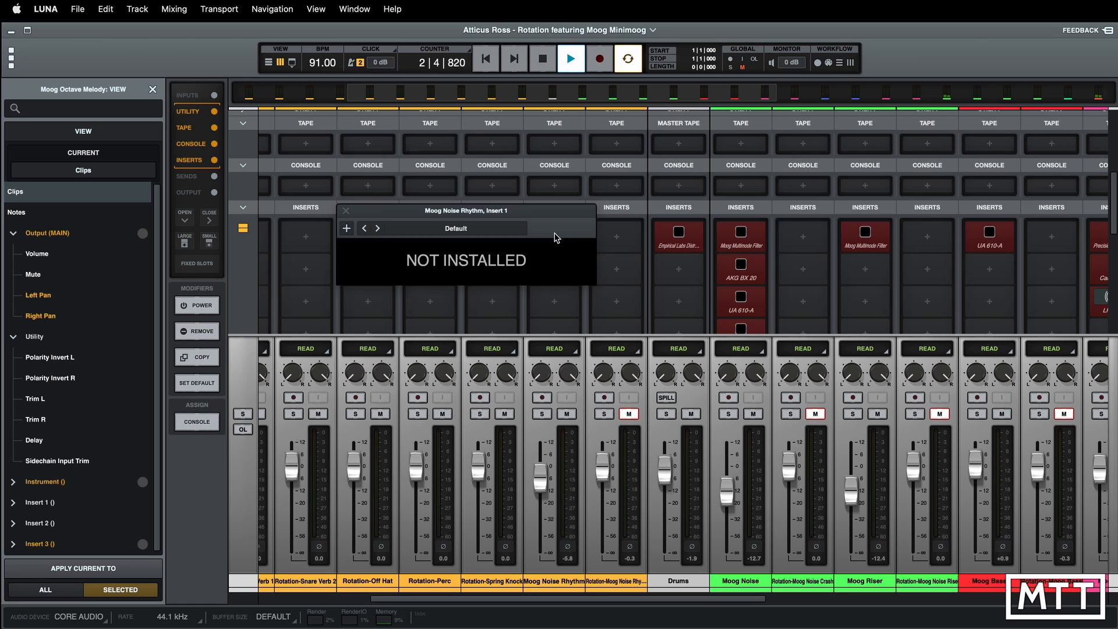
pyautogui.click(346, 214)
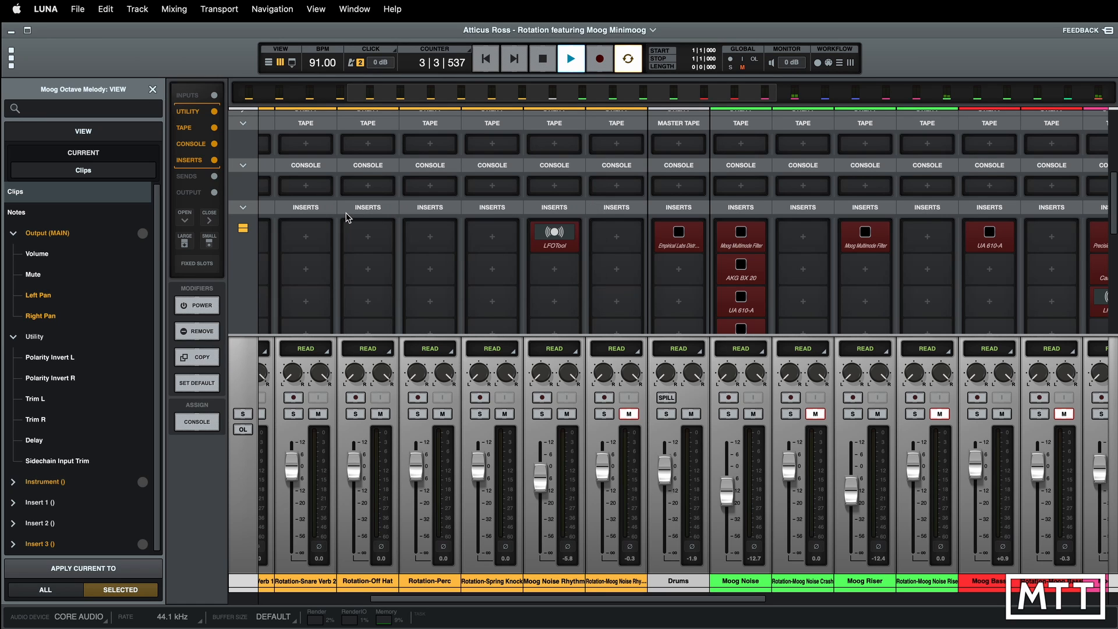
# - Check the Minimoog instrument window on the Moog Riser channel, close it, and look across the remaining channels' instruments and MIDI FX
pyautogui.scroll(5, 417, 222)
pyautogui.scroll(-2, 417, 219)
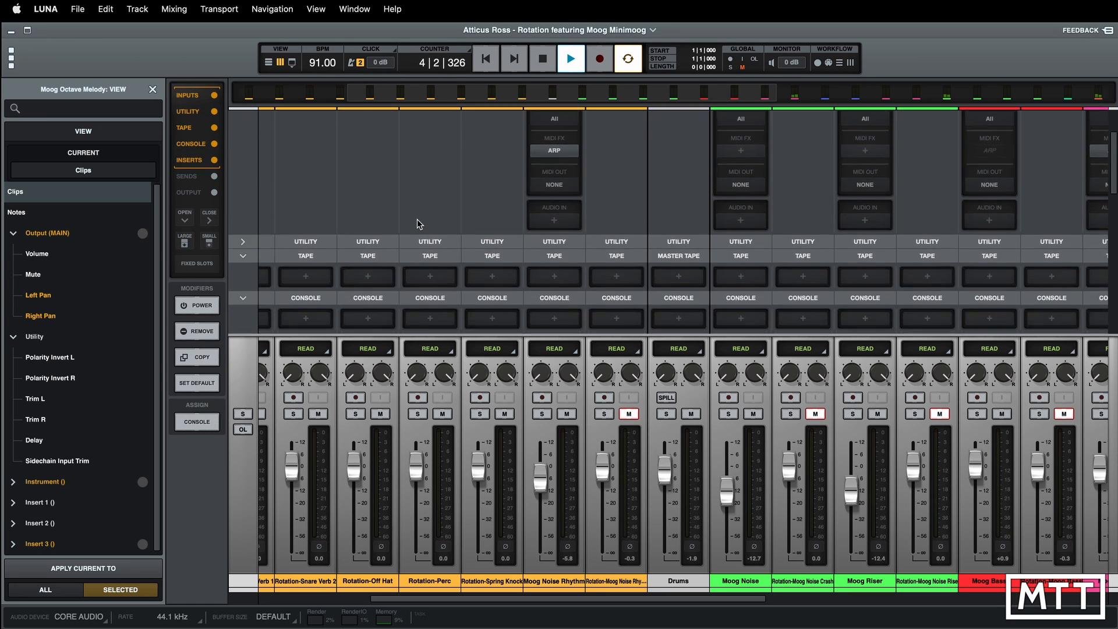
pyautogui.scroll(2, 417, 219)
pyautogui.hscroll(2, 740, 178)
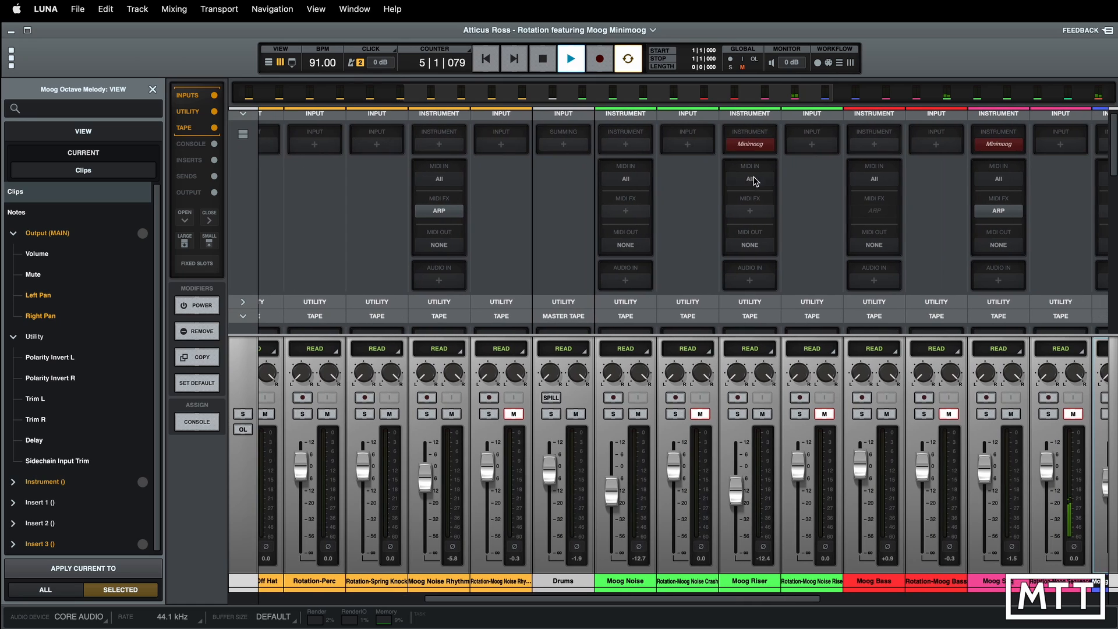
pyautogui.click(753, 145)
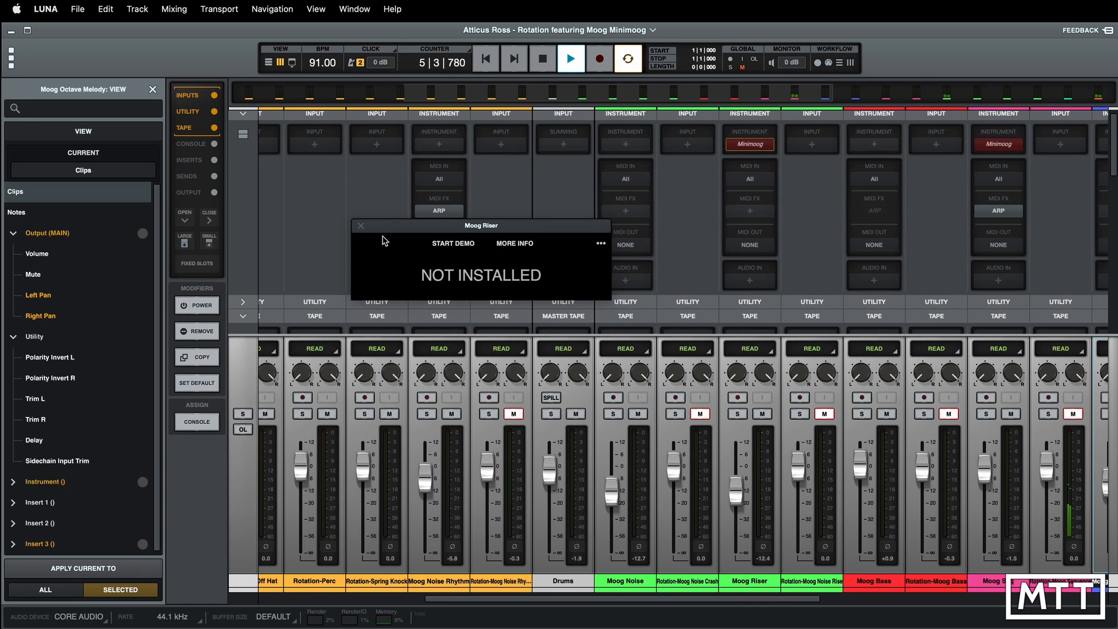
pyautogui.click(361, 225)
pyautogui.hscroll(6, 656, 199)
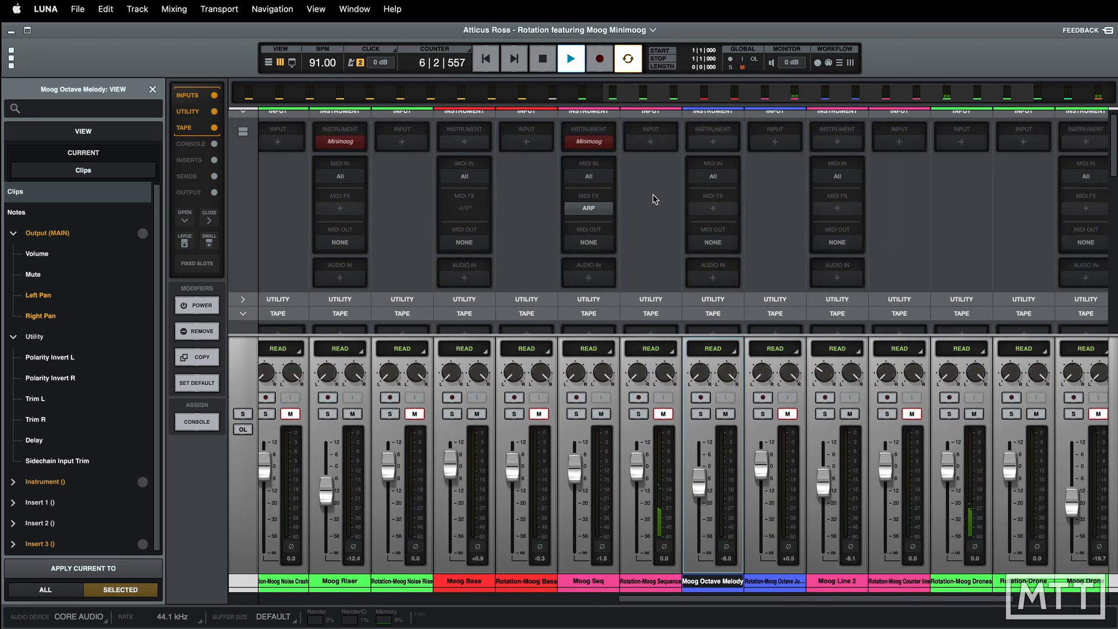
pyautogui.scroll(-3, 655, 199)
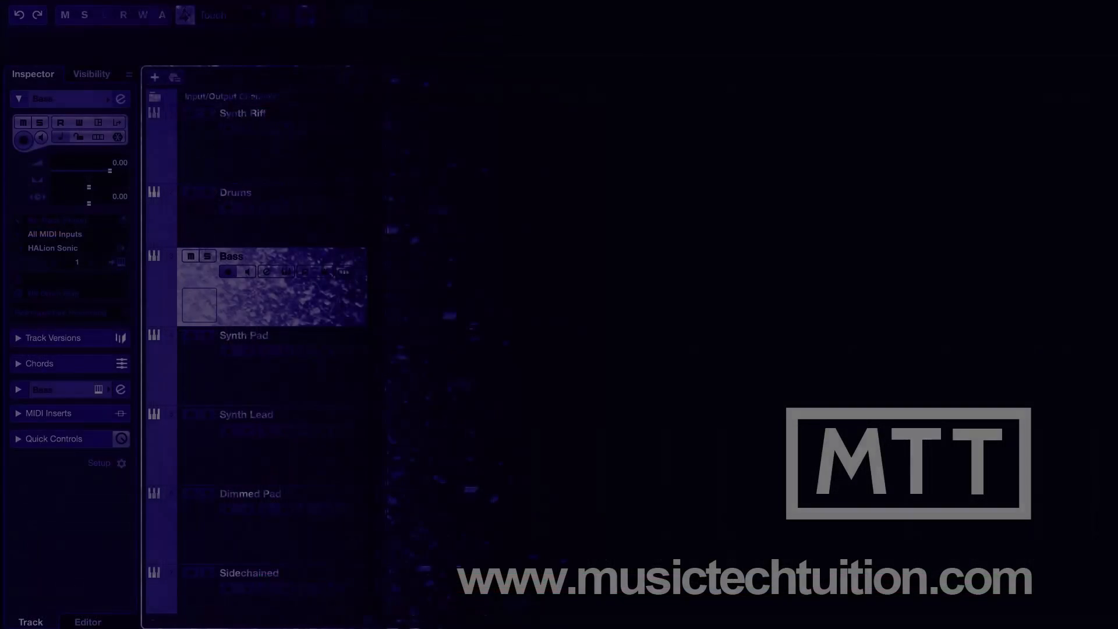